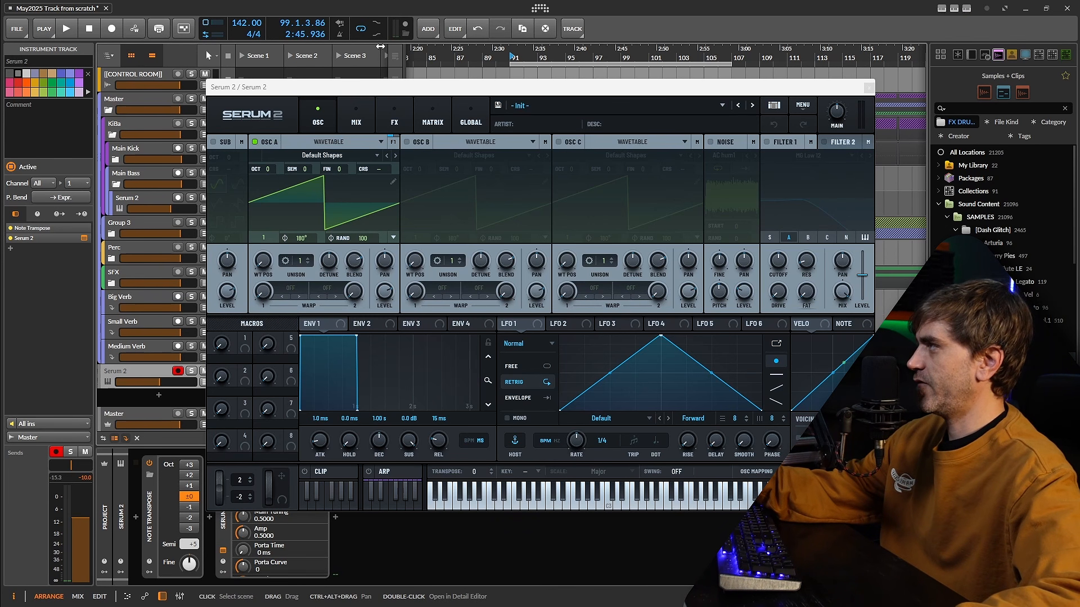
Step: Set oscillator A's wavetable position to 2 for a sine, and enable oscillator B with the same wavetable position
left_click_drag(395, 90, 398, 113)
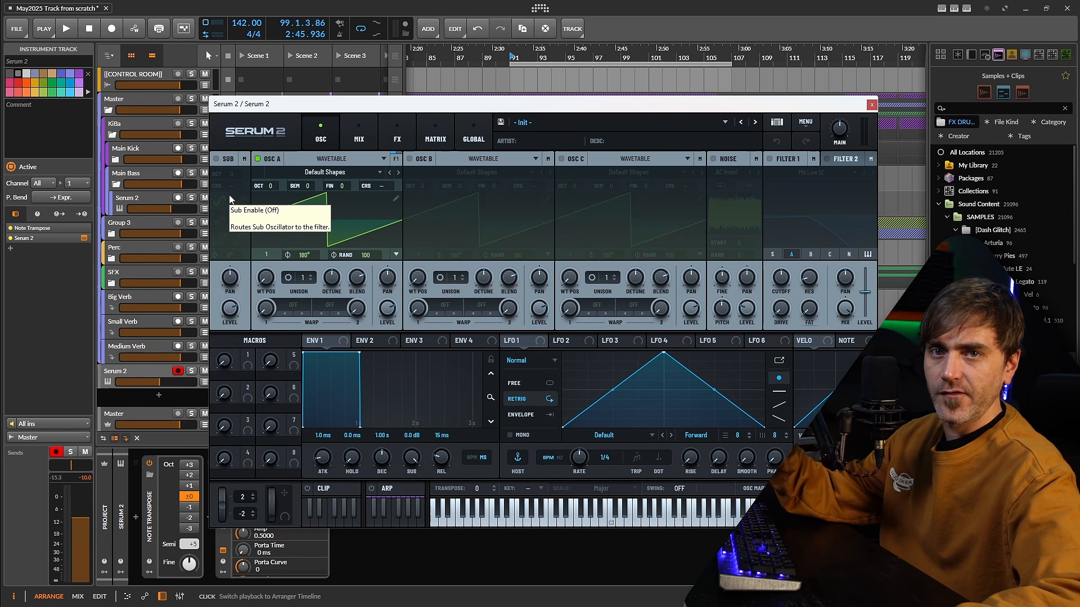
left_click(401, 135)
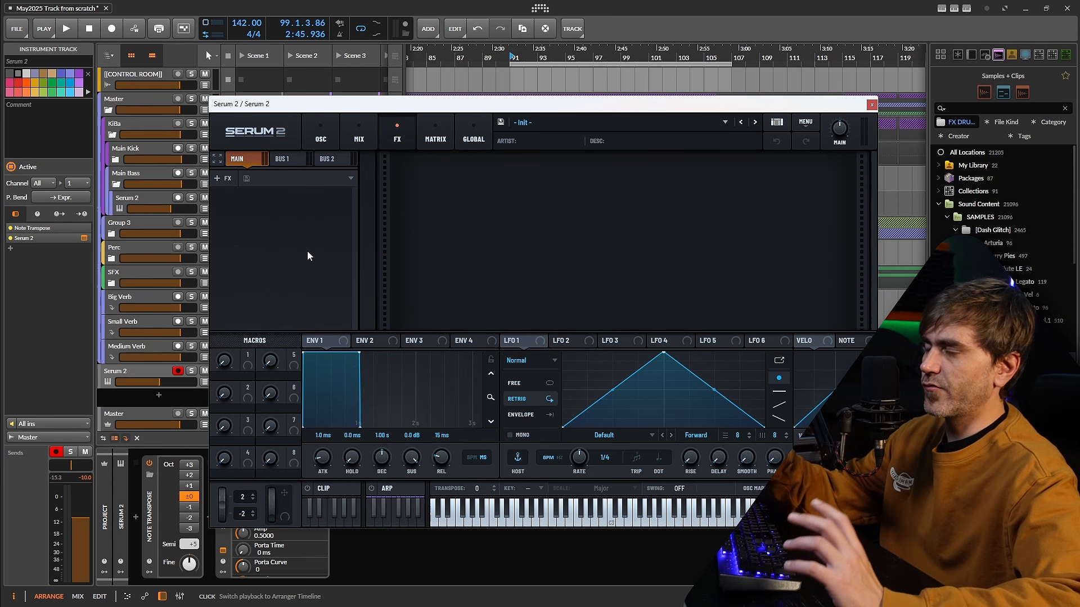
left_click(320, 135)
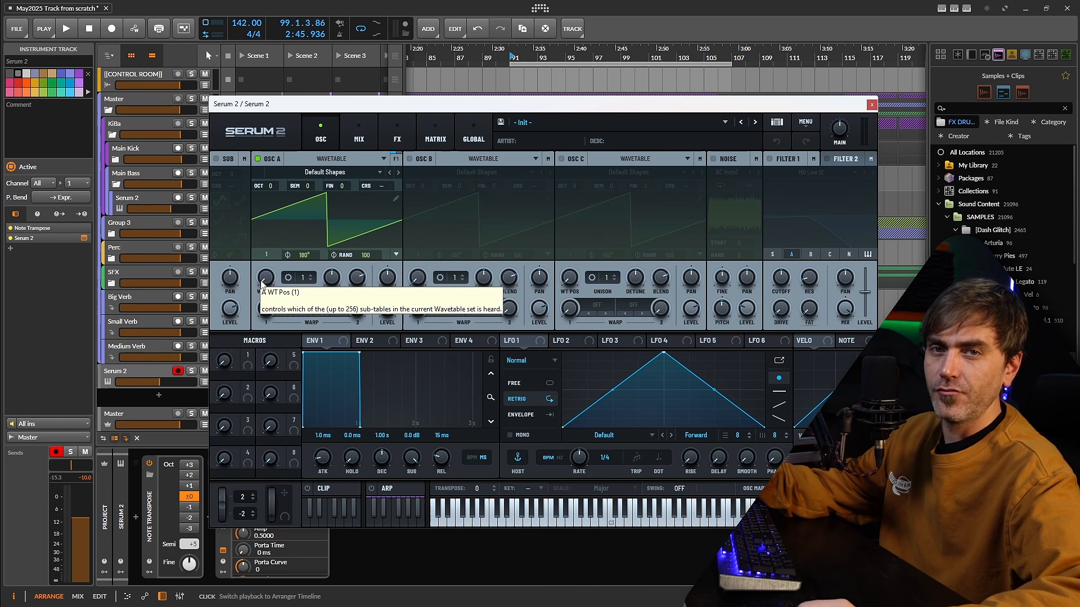
left_click_drag(266, 278, 265, 270)
left_click(410, 159)
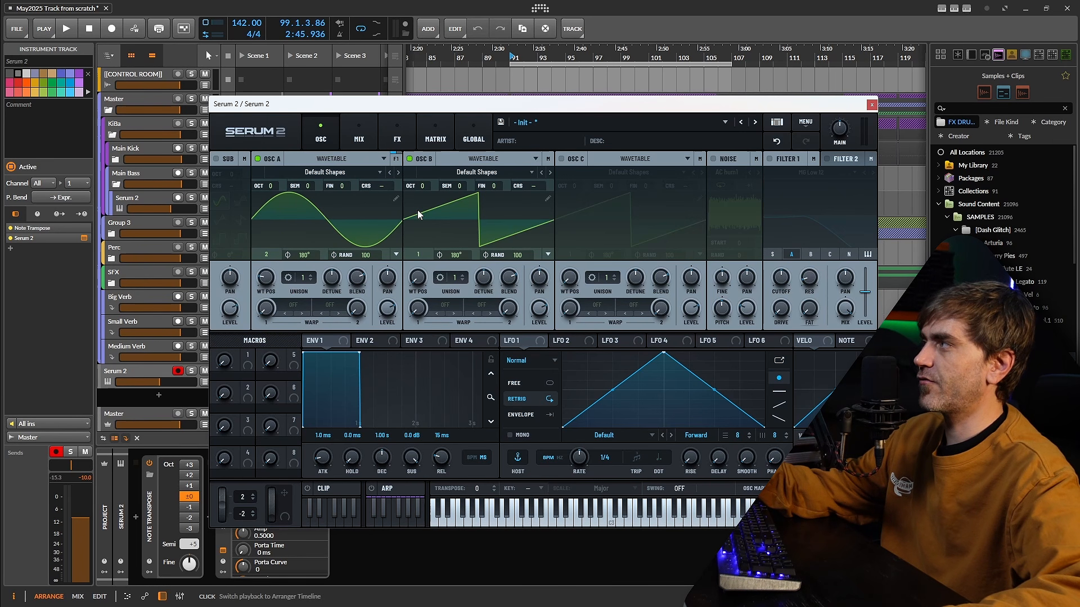
left_click_drag(417, 278, 425, 268)
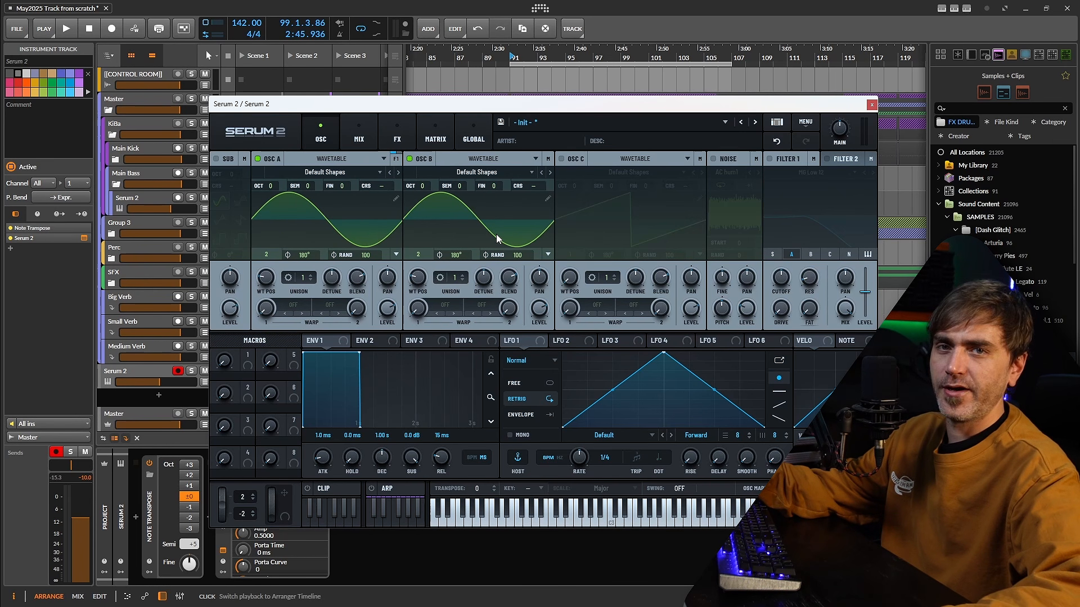
Step: Apply the Sine Fold distortion to oscillator B's first warp slot and raise its warp amount to fold the sine
left_click(441, 305)
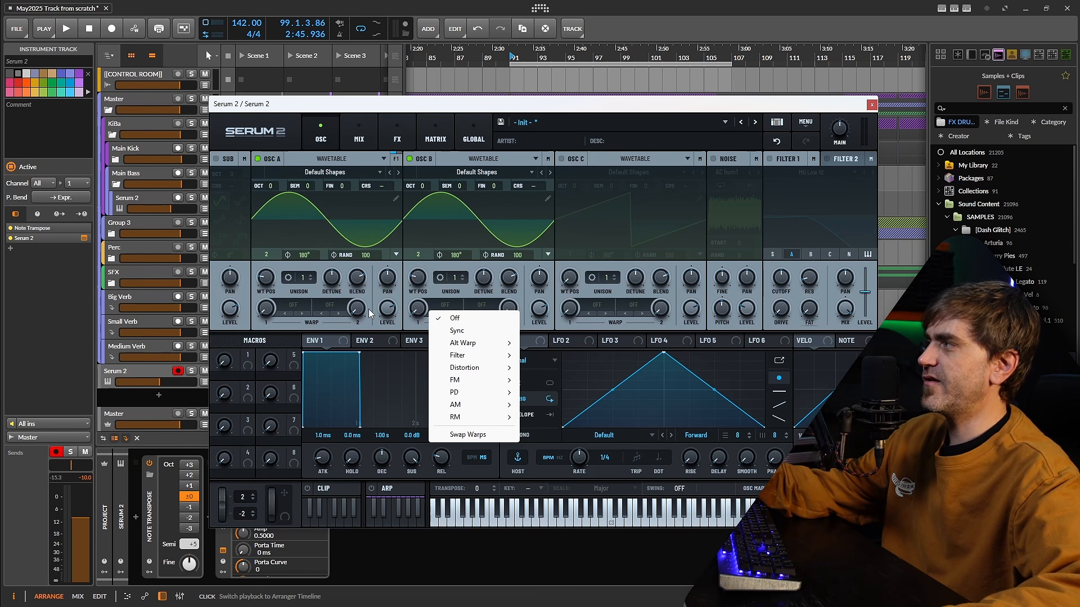
mouse_move(469, 368)
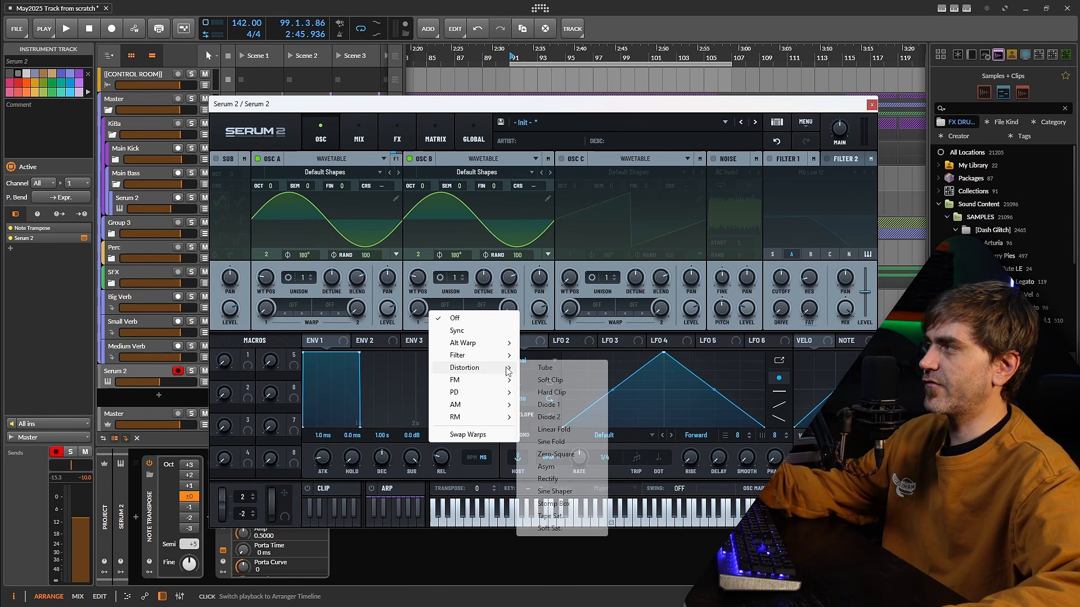
left_click(551, 442)
left_click_drag(417, 309, 420, 303)
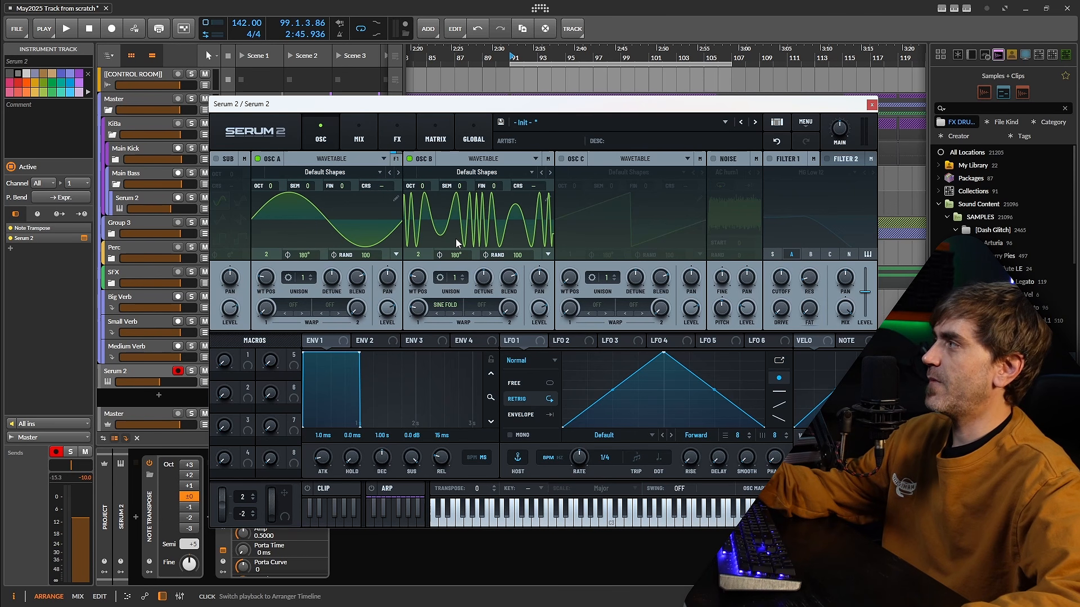
Step: Turn oscillator B's level all the way down so it serves only as a modulator
left_click(298, 306)
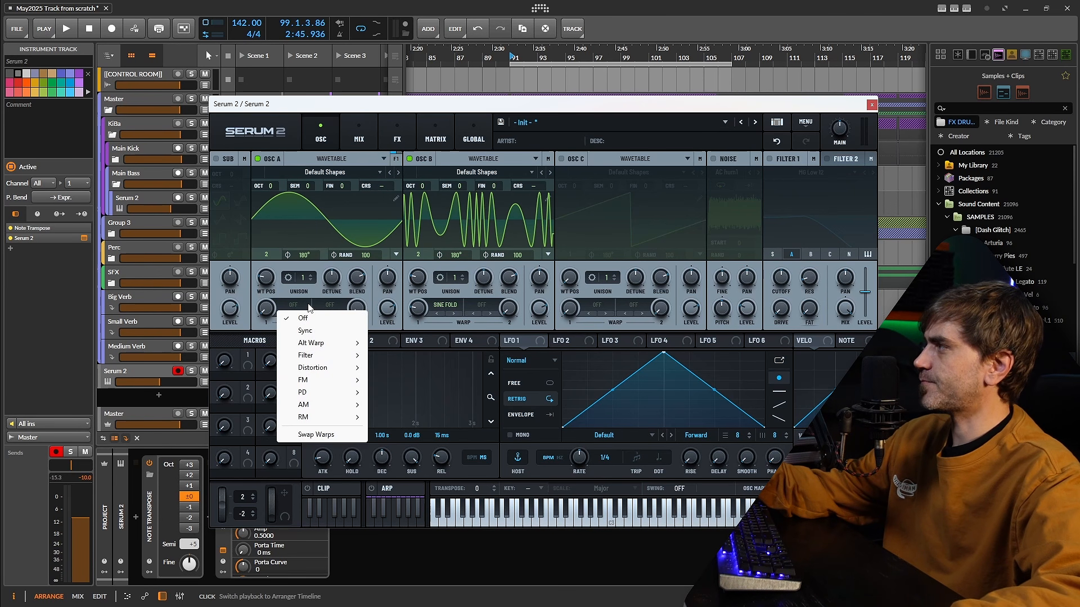
left_click(476, 331)
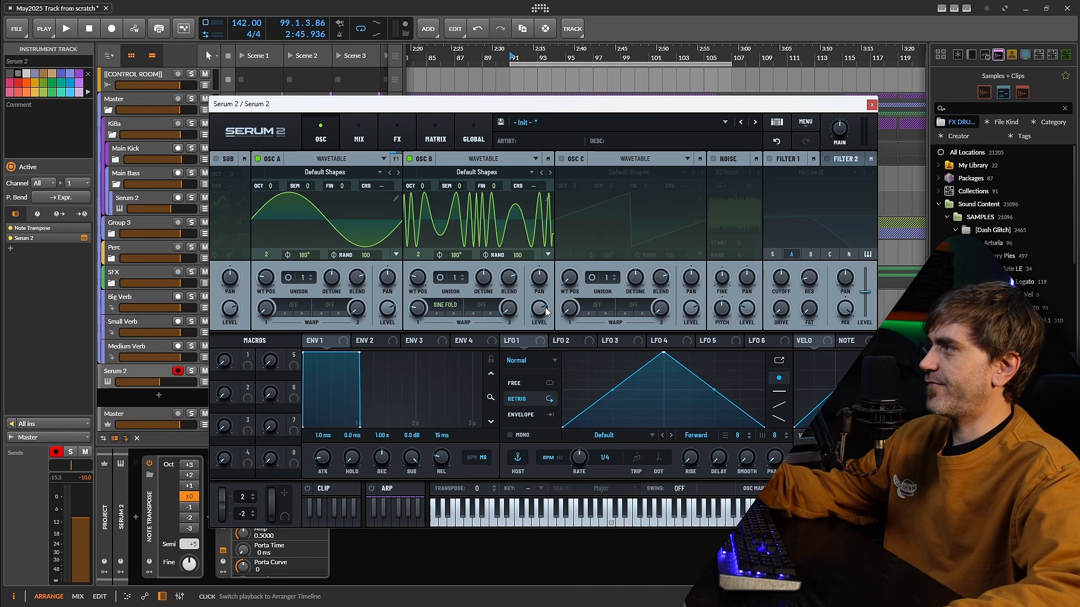
left_click_drag(543, 308, 540, 414)
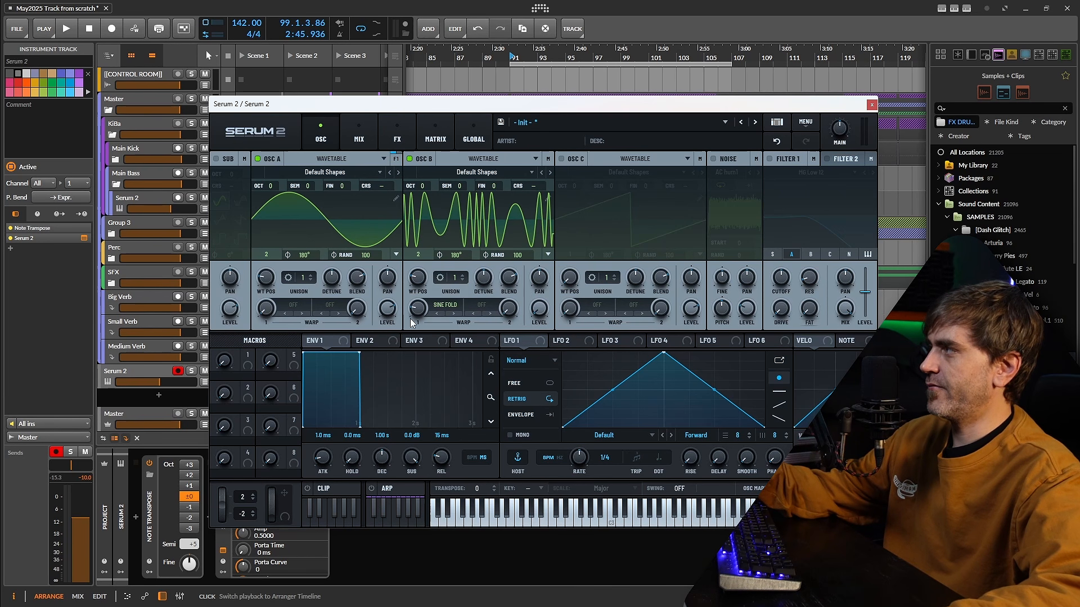
Step: Try FM (B) as oscillator A's first warp mode and raise its warp amount
left_click(293, 306)
mouse_move(311, 393)
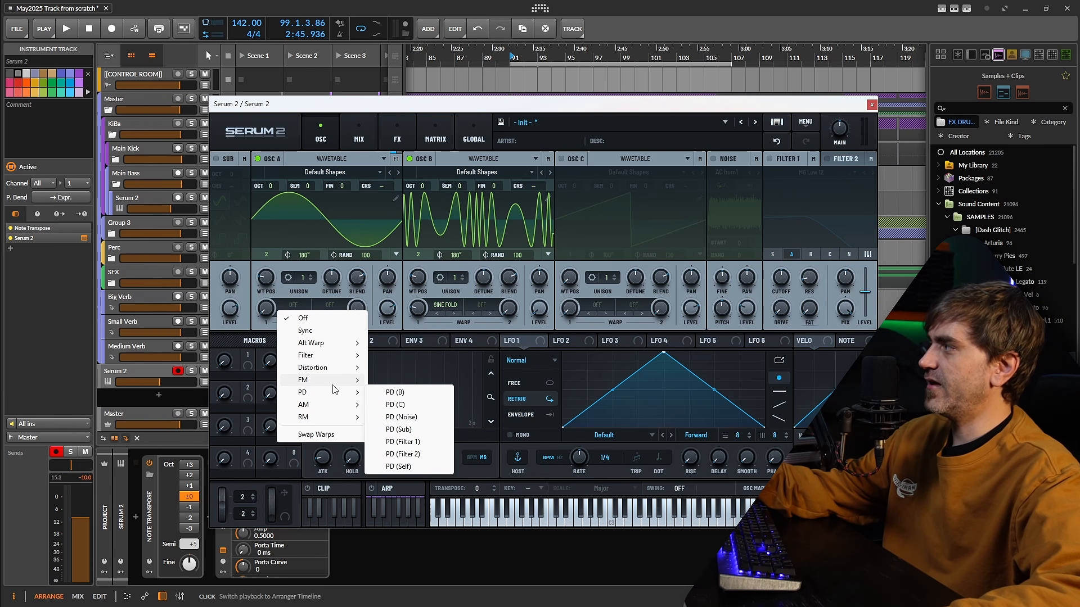
left_click(396, 381)
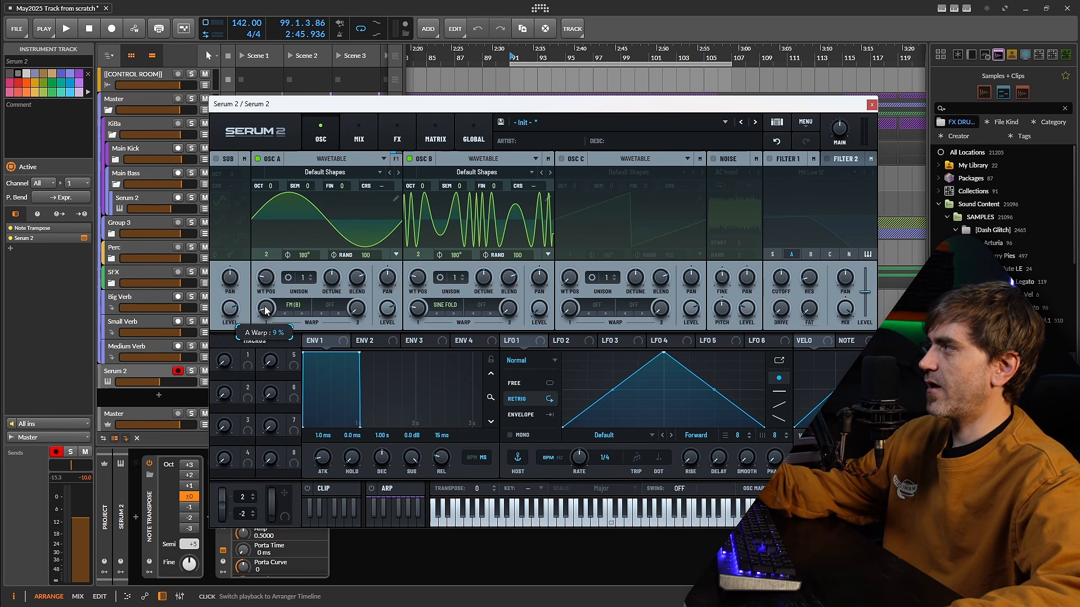
left_click_drag(265, 307, 269, 302)
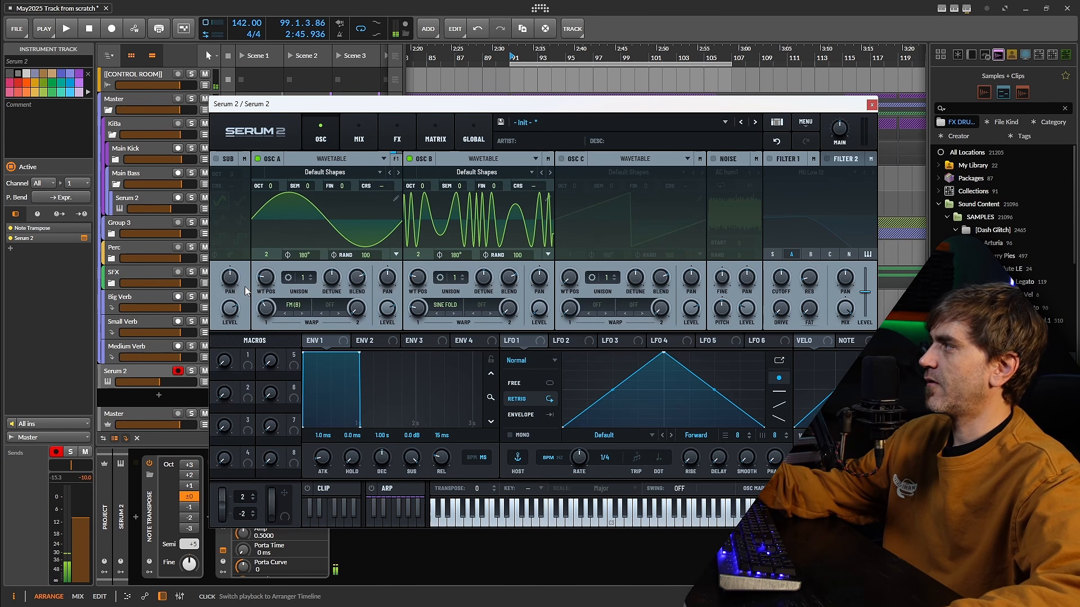
Step: Switch oscillator A's first warp to PD (B), adjusting its amount, and set oscillator B's octave to -2
left_click(299, 308)
mouse_move(332, 392)
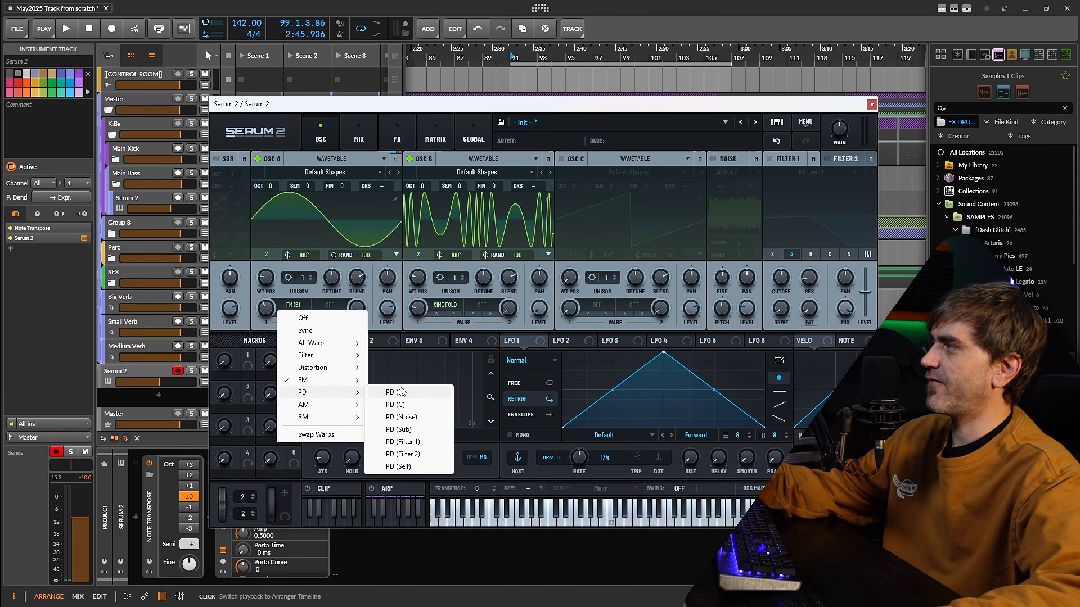
left_click(401, 392)
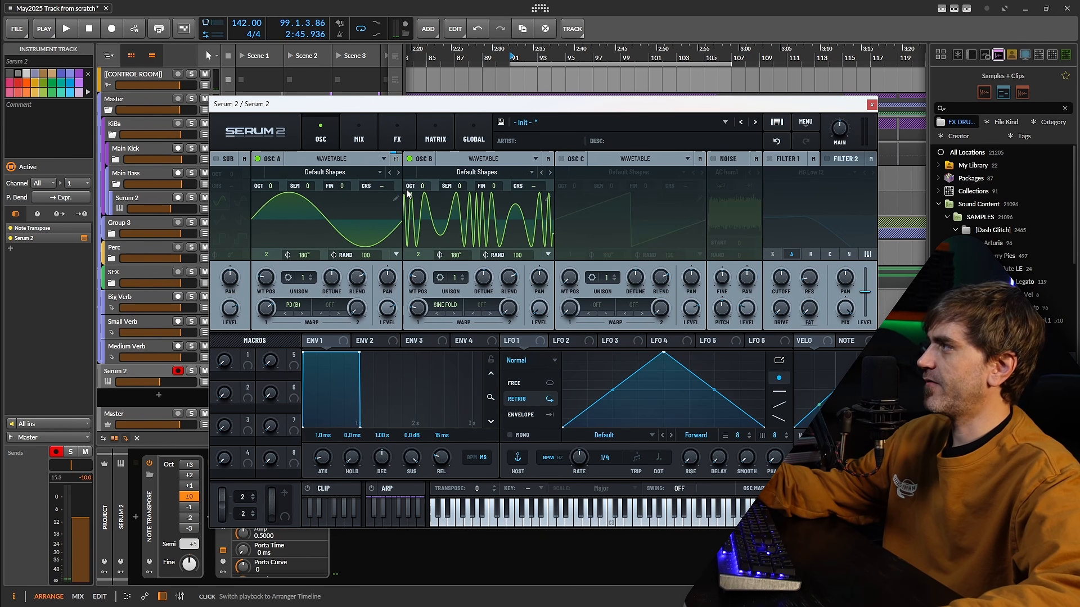
left_click_drag(406, 189, 427, 195)
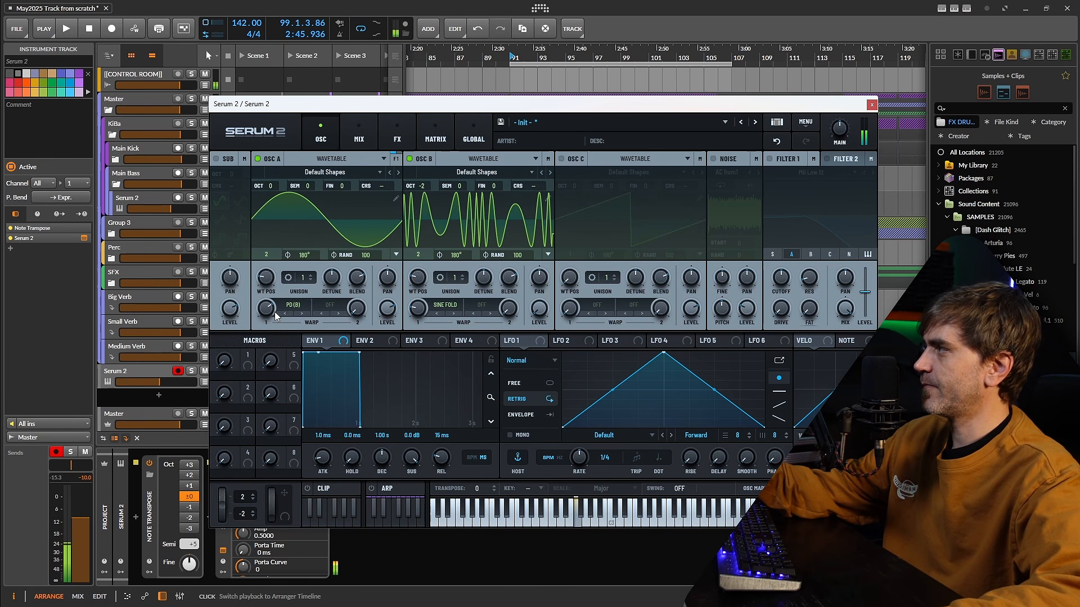
mouse_move(274, 312)
left_mouse_down()
mouse_move(278, 296)
mouse_move(276, 314)
left_mouse_up()
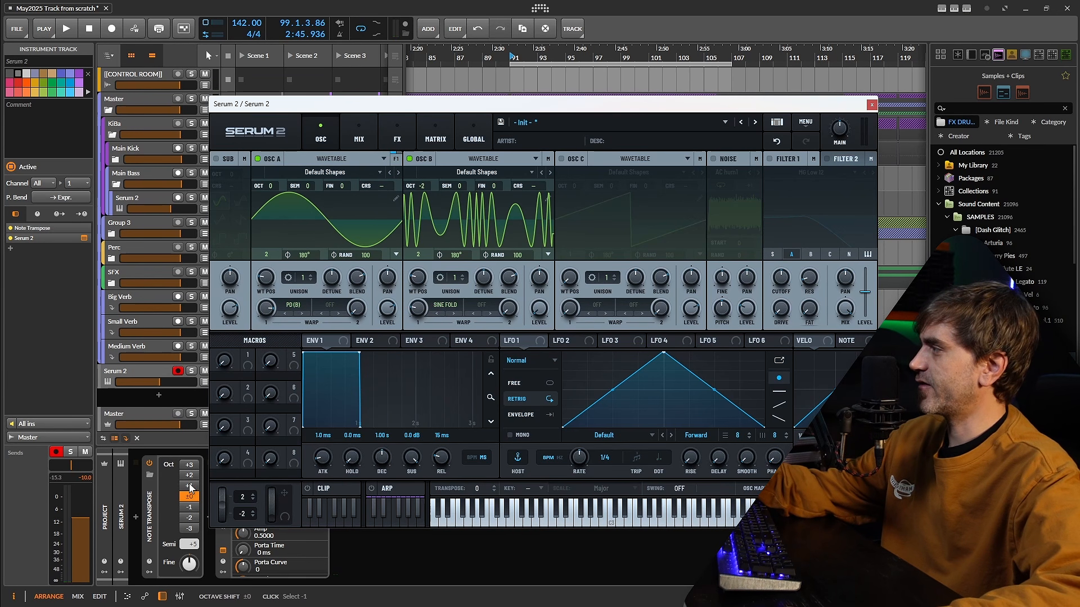
Step: Try a note transpose of -1 octave together with oscillator A at octave -1 and oscillator B at octave -3
left_click(190, 509)
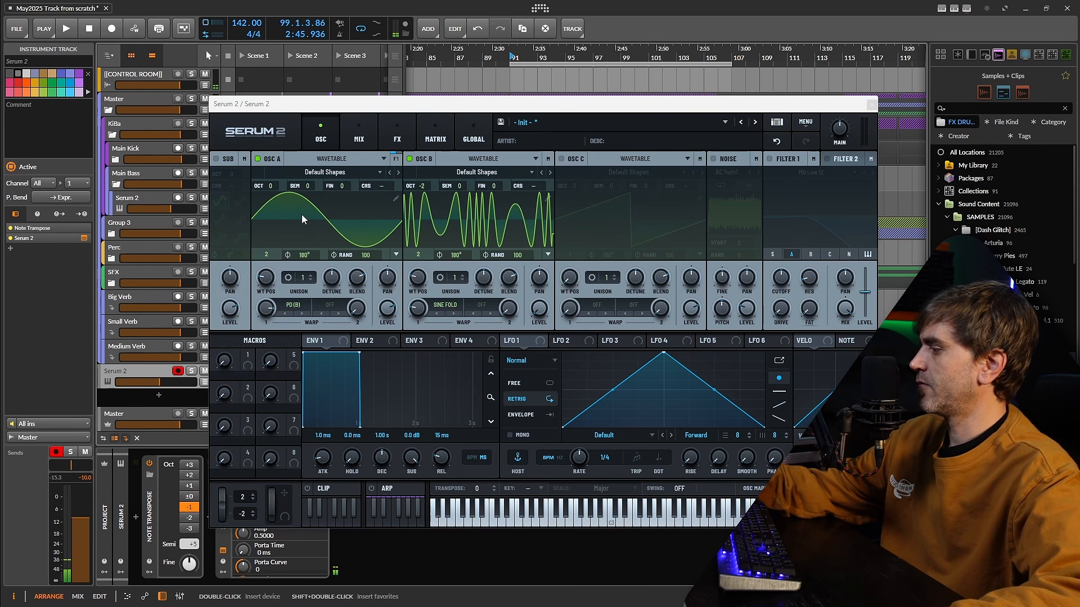
left_click_drag(266, 186, 266, 191)
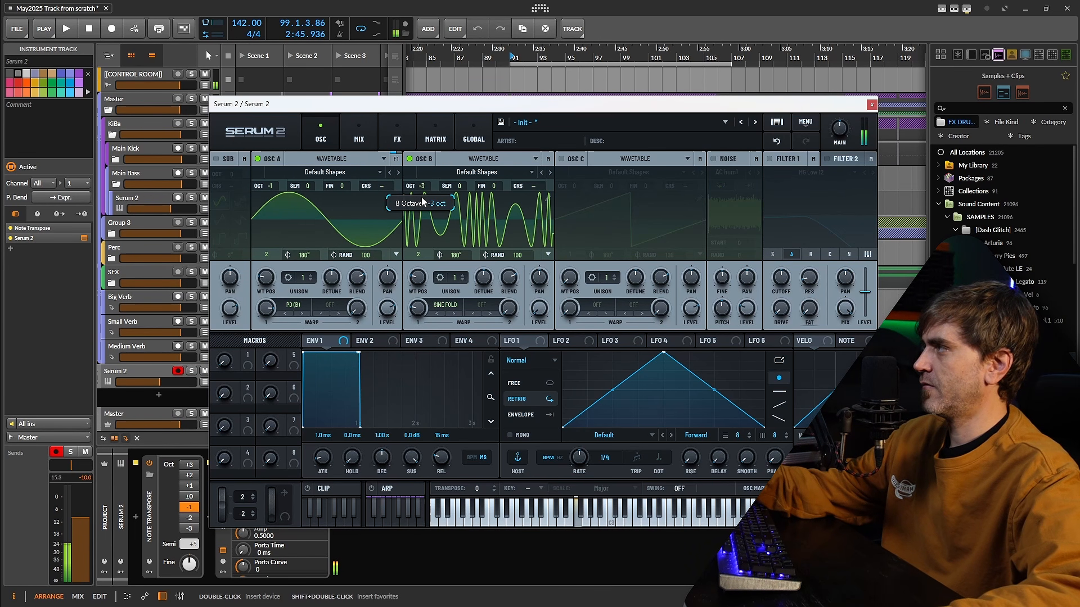
mouse_move(421, 197)
left_mouse_down()
mouse_move(431, 178)
mouse_move(424, 198)
left_mouse_up()
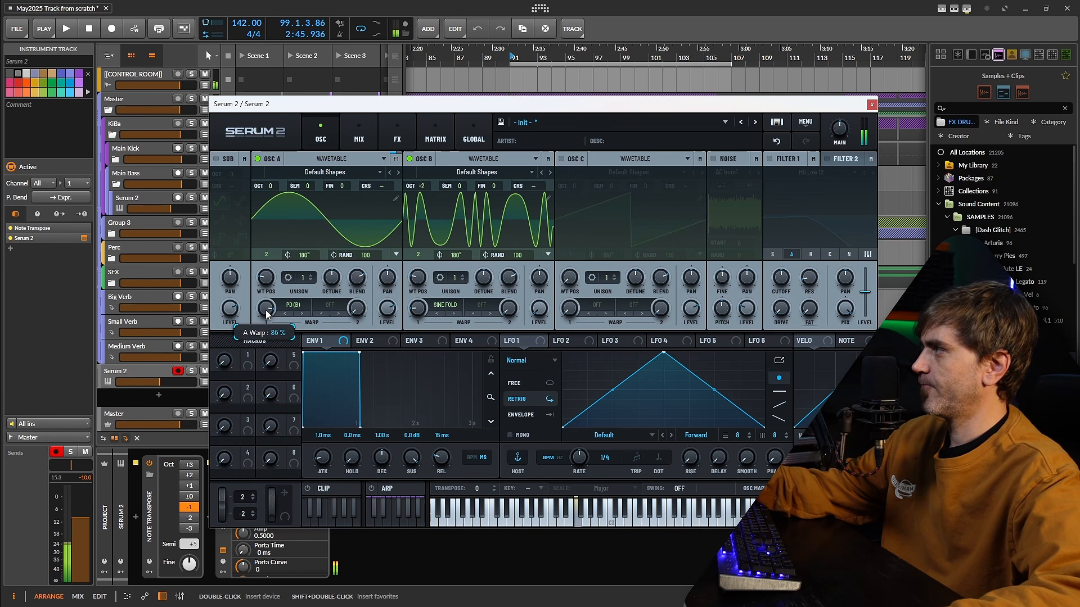
Step: Return the note transpose to ±0 octaves and fine-tune the warps, with oscillator A's PD (B) at about 78% and oscillator B's Sine Fold at 17%
mouse_move(265, 310)
left_mouse_down()
mouse_move(262, 322)
mouse_move(264, 307)
left_mouse_up()
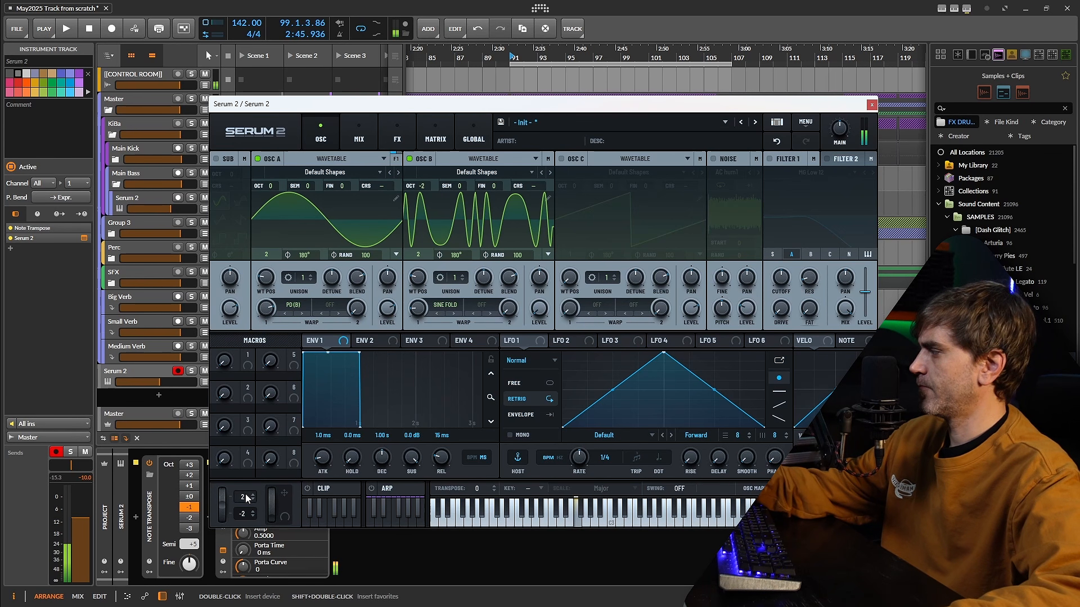
left_click(190, 496)
left_click_drag(268, 308, 270, 313)
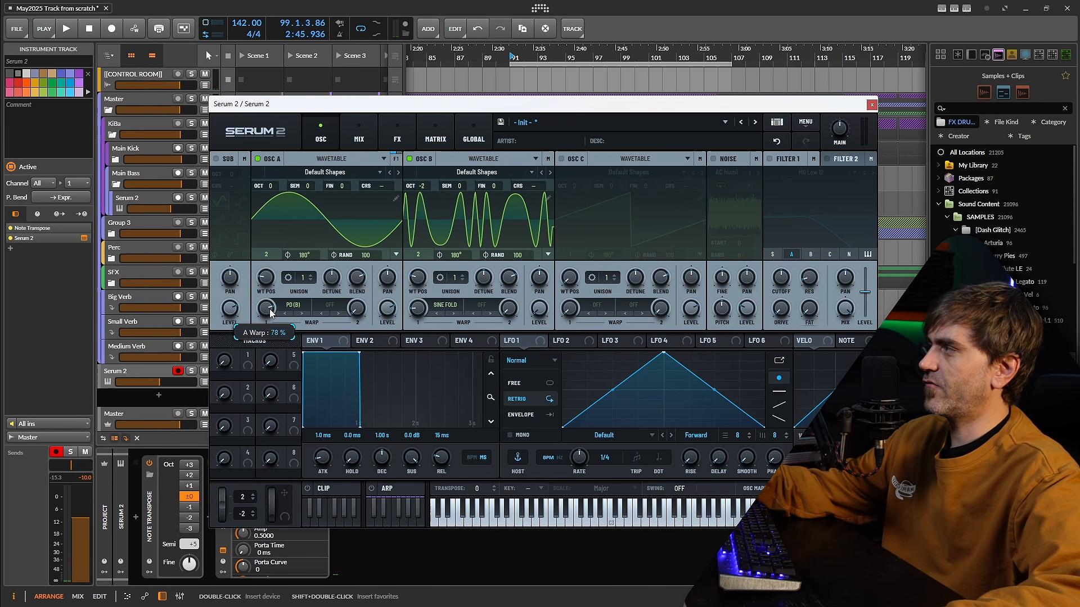
mouse_move(418, 310)
left_mouse_down()
mouse_move(412, 304)
mouse_move(421, 309)
left_mouse_up()
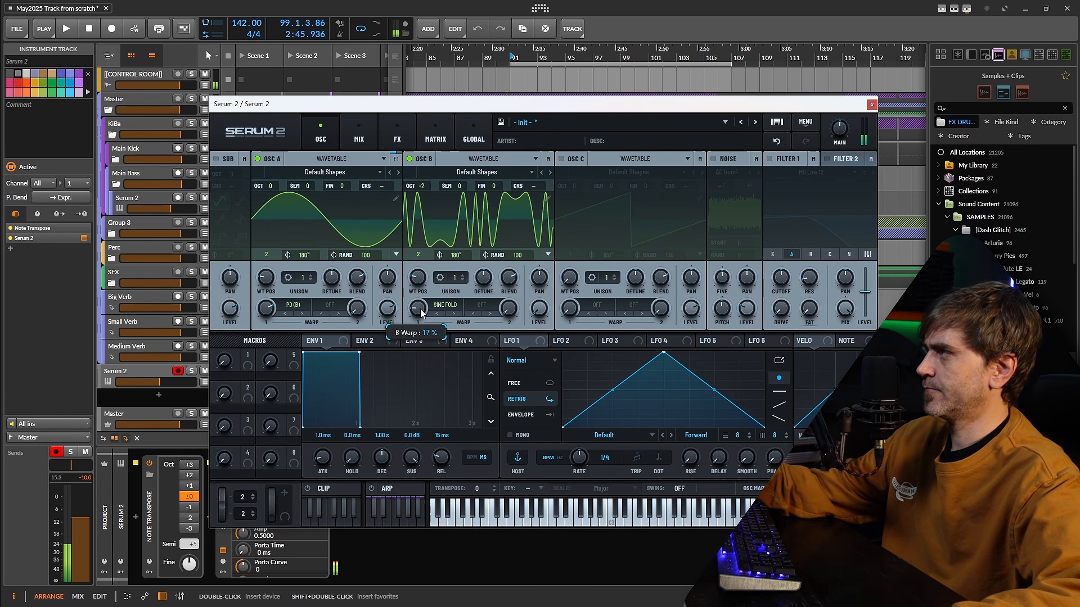
Step: Try a random phase of 0 on oscillators A and B, and restore both to 100
left_click_drag(365, 255, 360, 366)
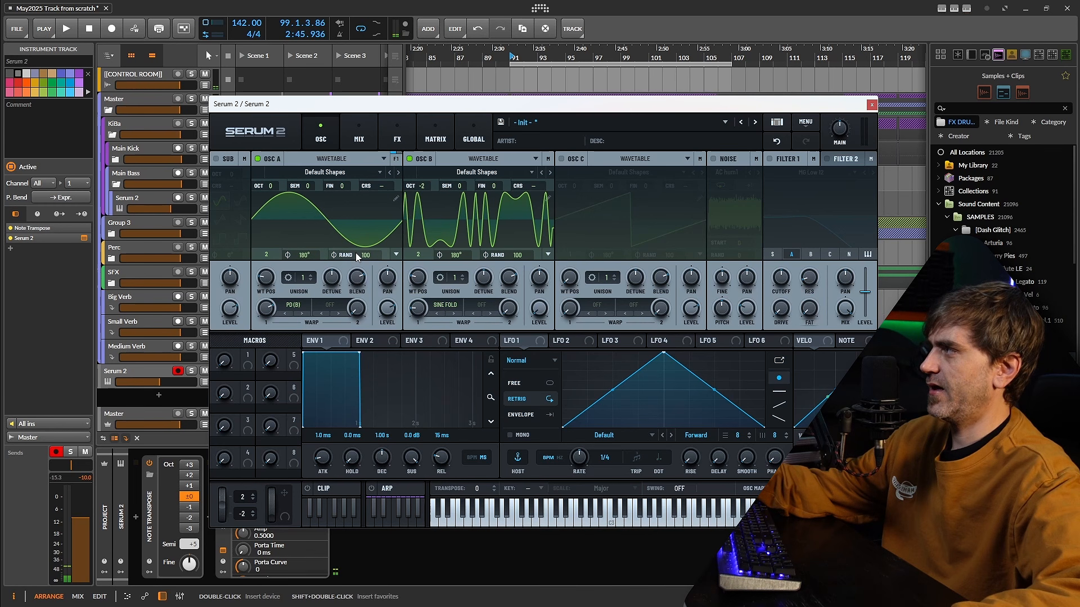
mouse_move(527, 260)
left_mouse_down()
mouse_move(507, 308)
mouse_move(524, 243)
left_mouse_up()
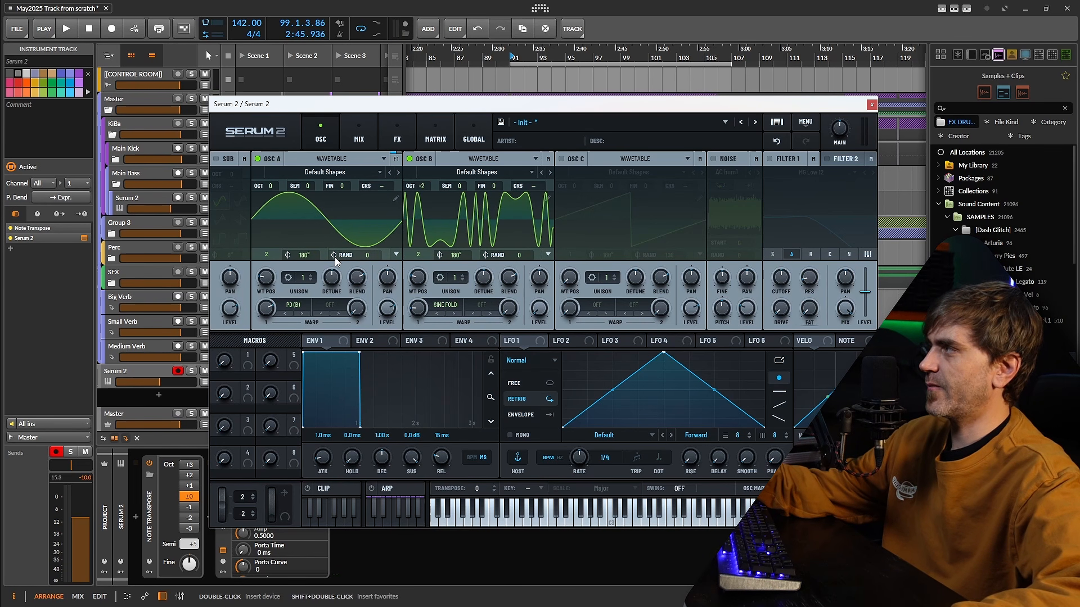
double_click(364, 256)
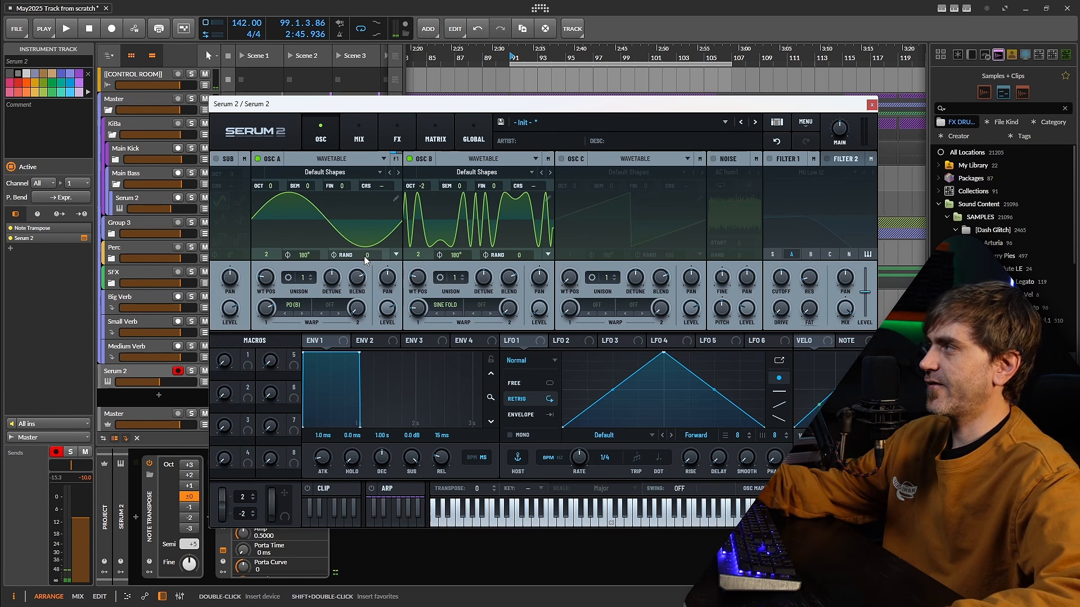
double_click(517, 256)
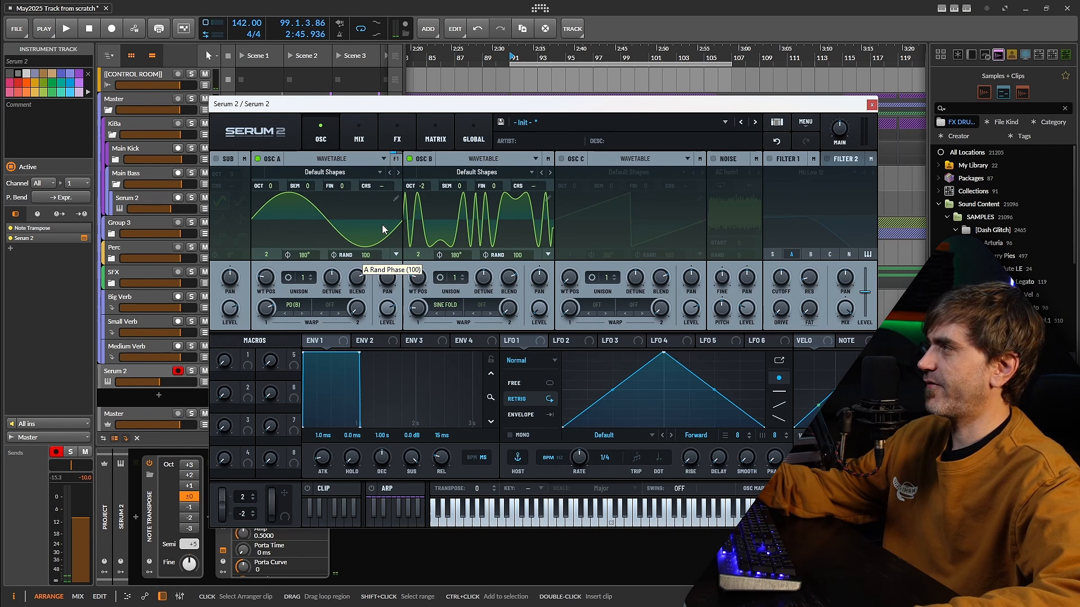
Step: Add Chorus, Filter and Distortion effects, in that order, to the main effects chain
left_click(403, 127)
left_click(220, 178)
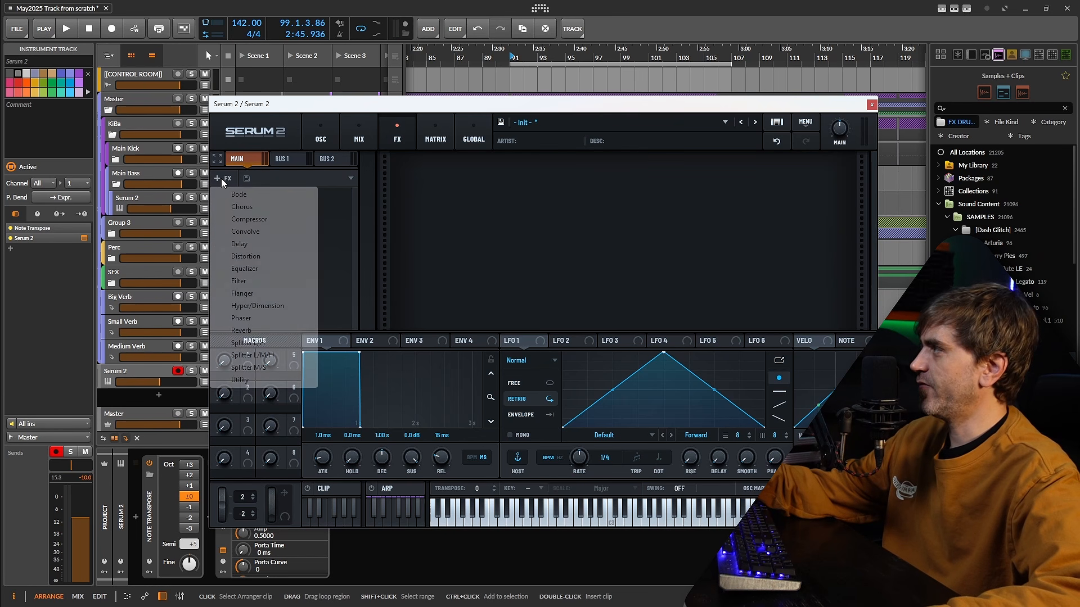
left_click(240, 206)
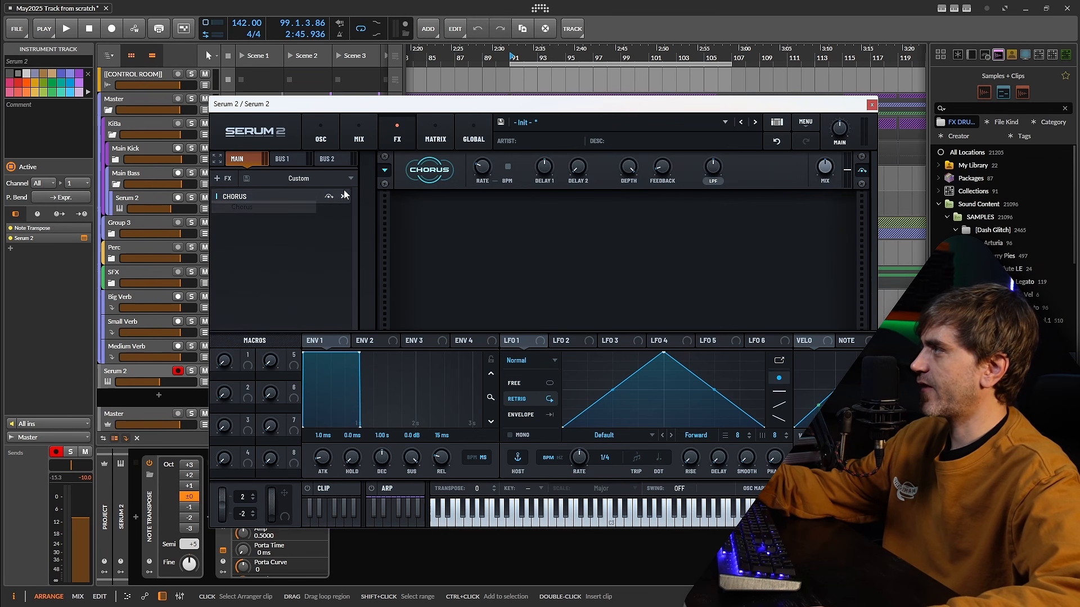
left_click(228, 178)
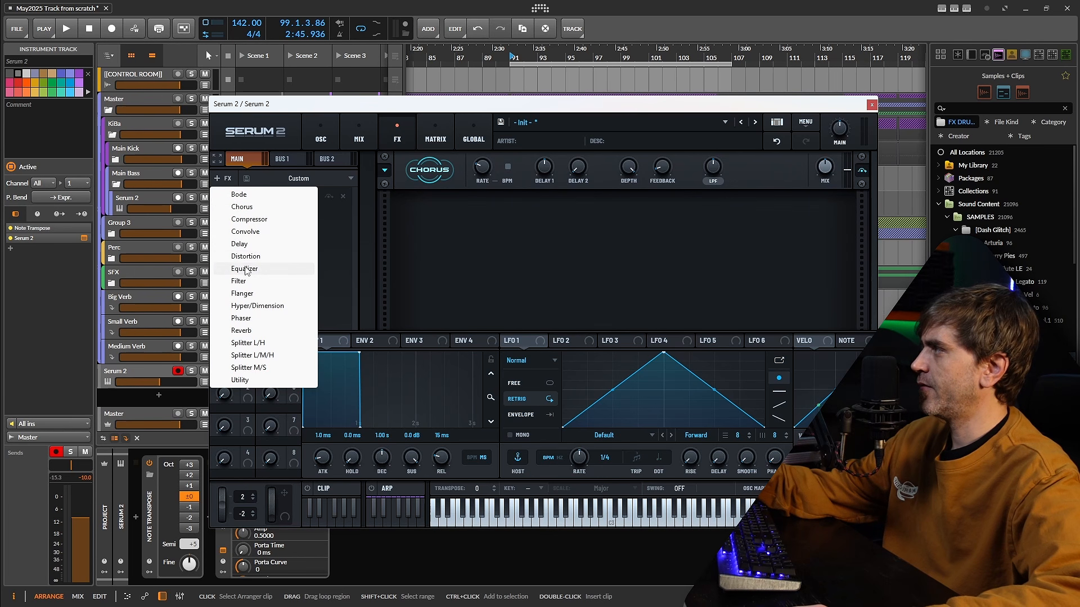
left_click(242, 280)
left_click(234, 180)
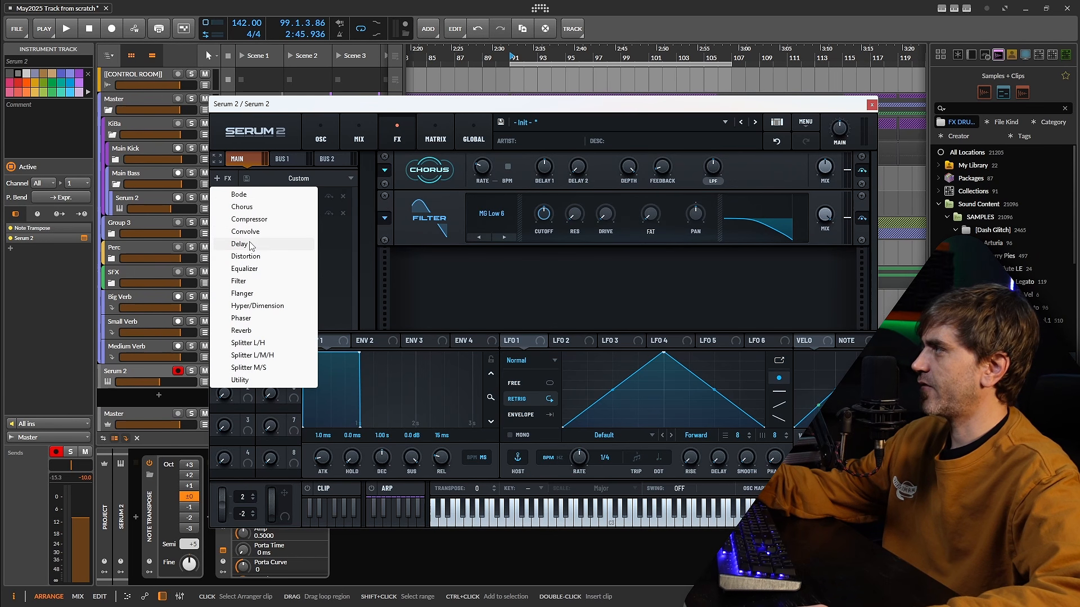
left_click(240, 256)
Step: Change the effects-chain filter's type to High 18, raise its resonance and lower its cutoff
left_click(492, 214)
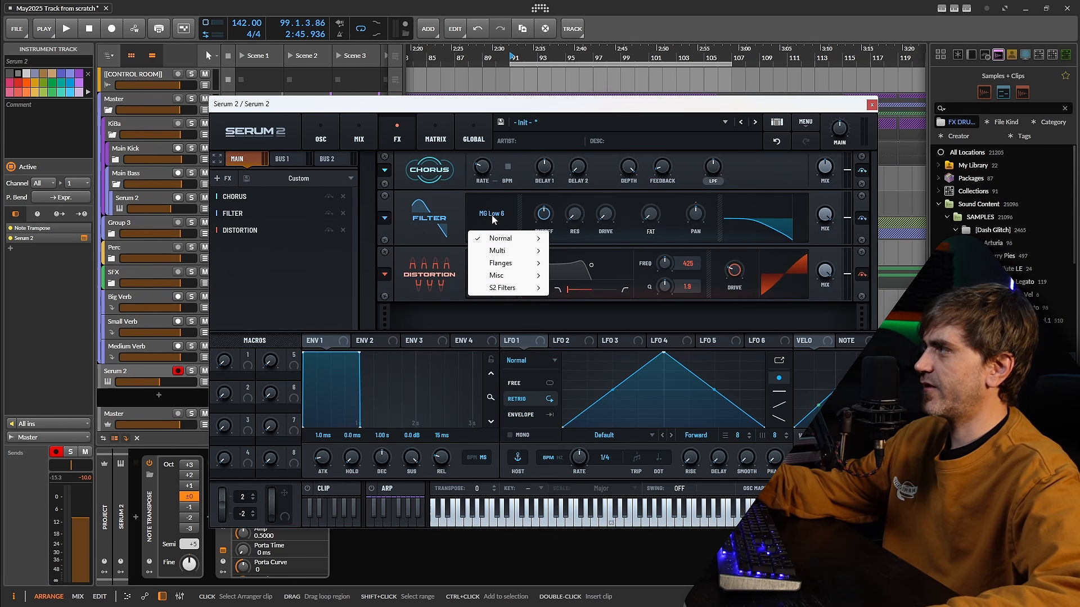
mouse_move(507, 254)
left_click(584, 363)
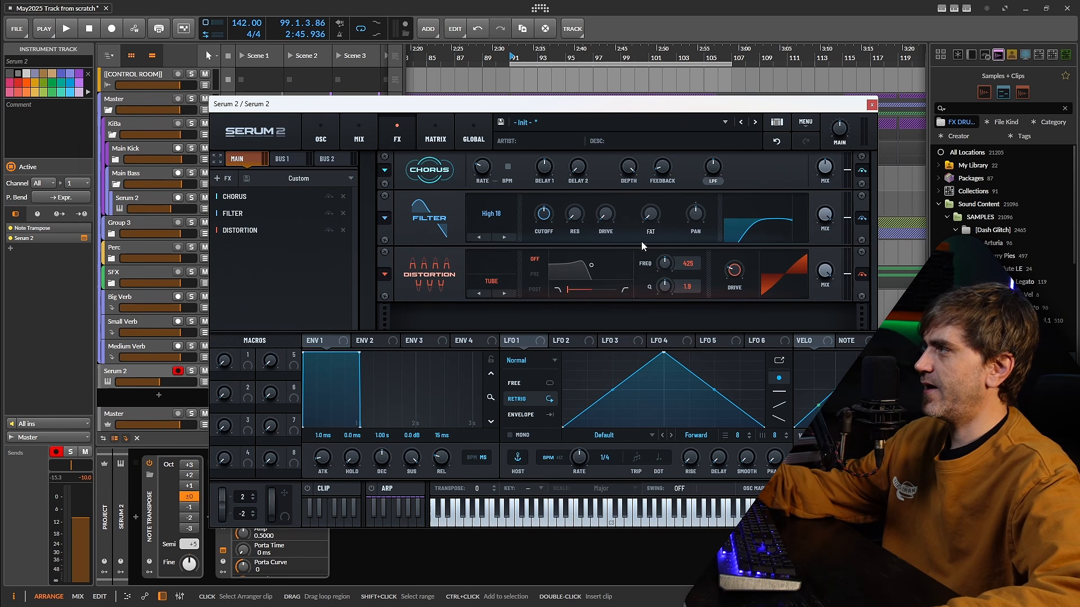
left_click_drag(580, 216, 535, 234)
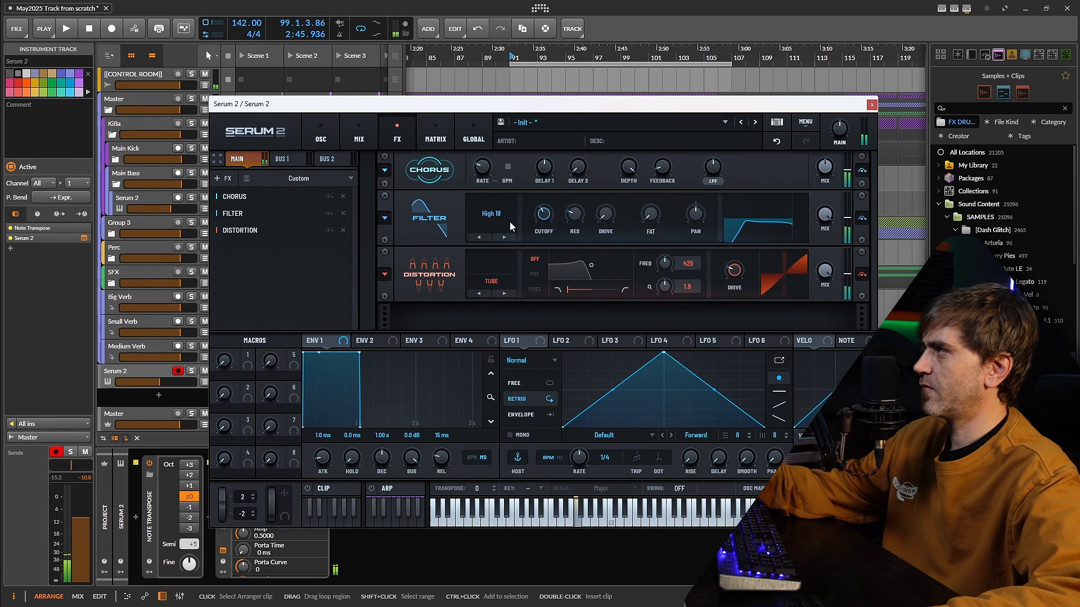
Step: Move the Filter ahead of the Chorus in the effects chain and lower the chorus mix
left_click_drag(268, 202, 262, 216)
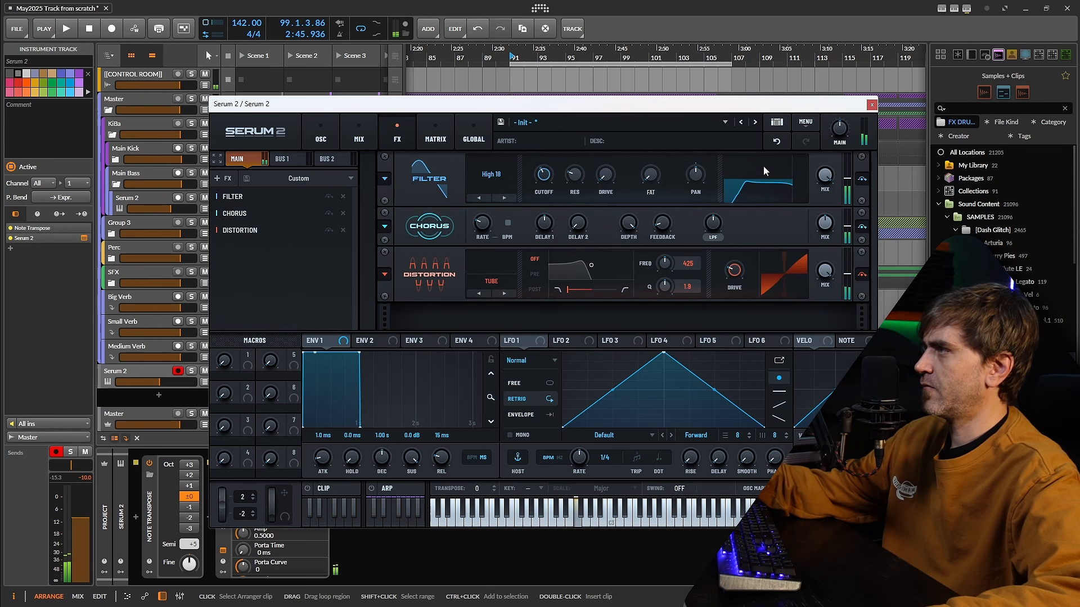
left_click_drag(825, 222, 818, 260)
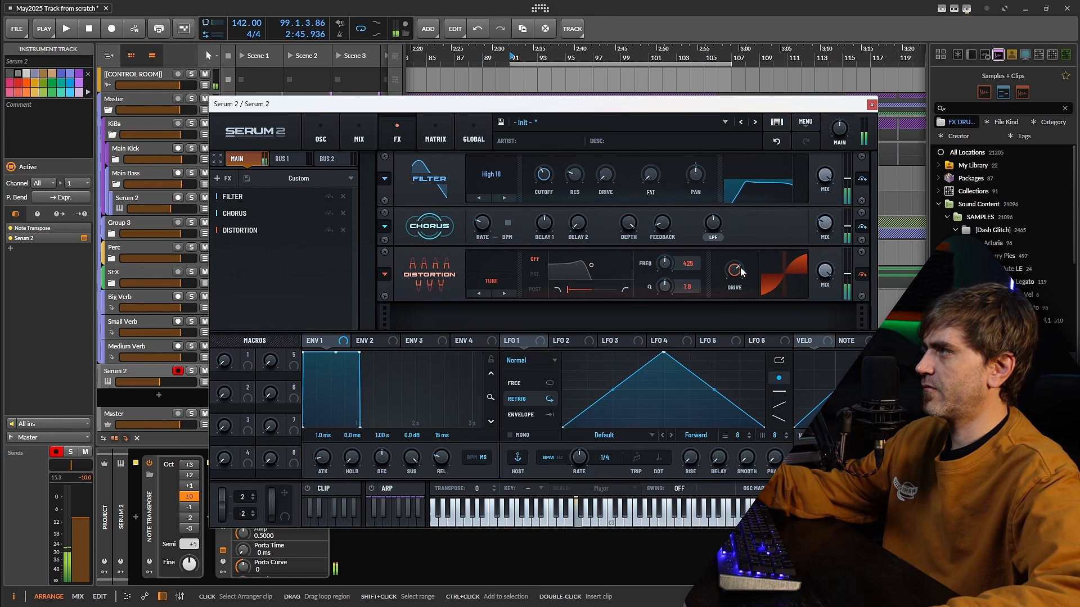
Step: Change the distortion type to Diode 1 and set its drive to about 69%
left_click(491, 281)
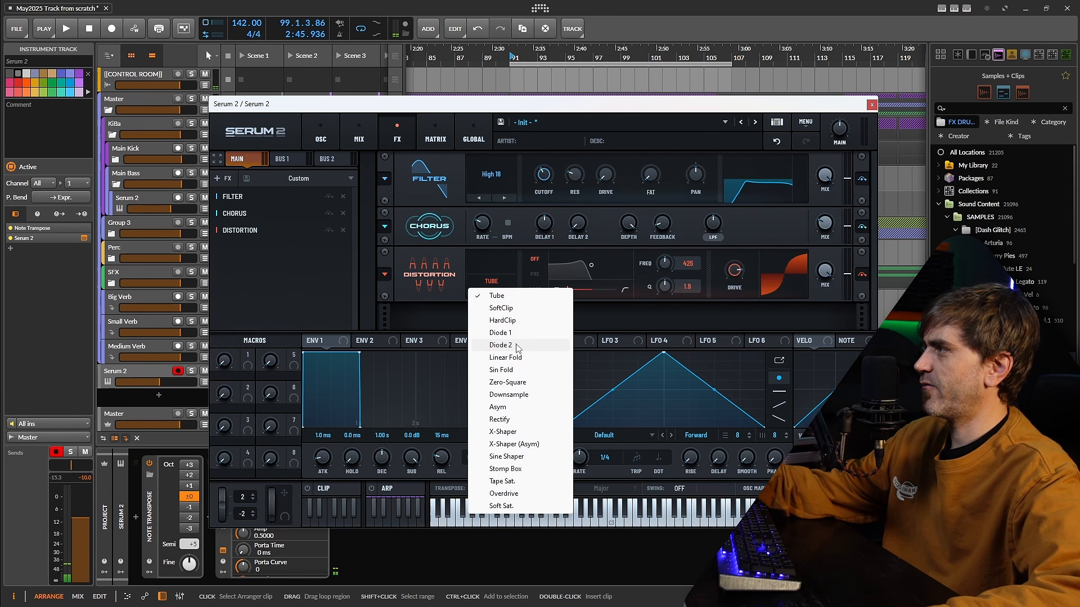
left_click(519, 333)
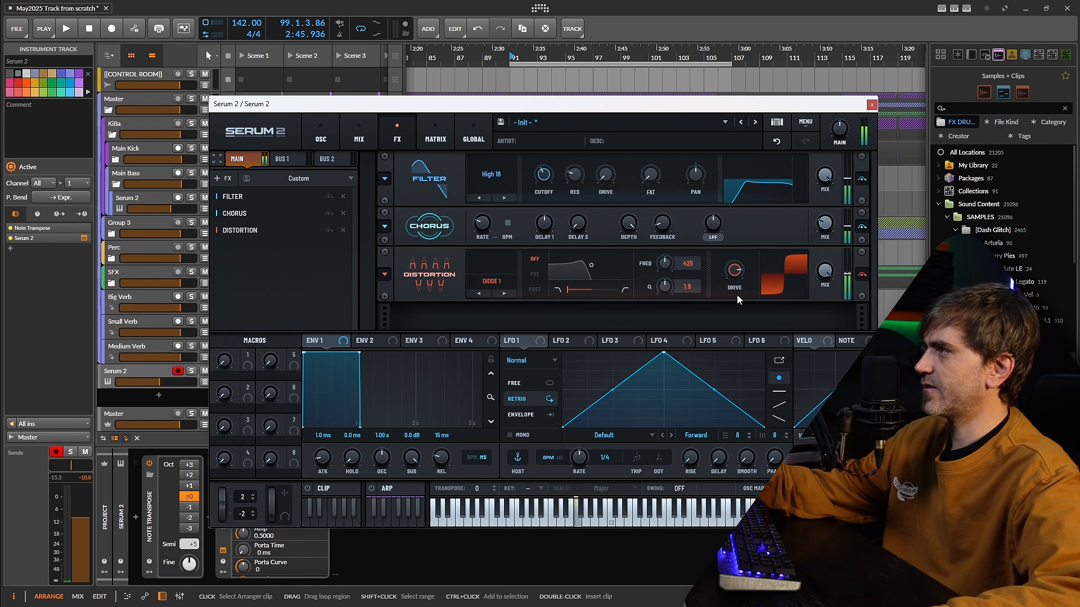
left_click_drag(737, 266, 732, 281)
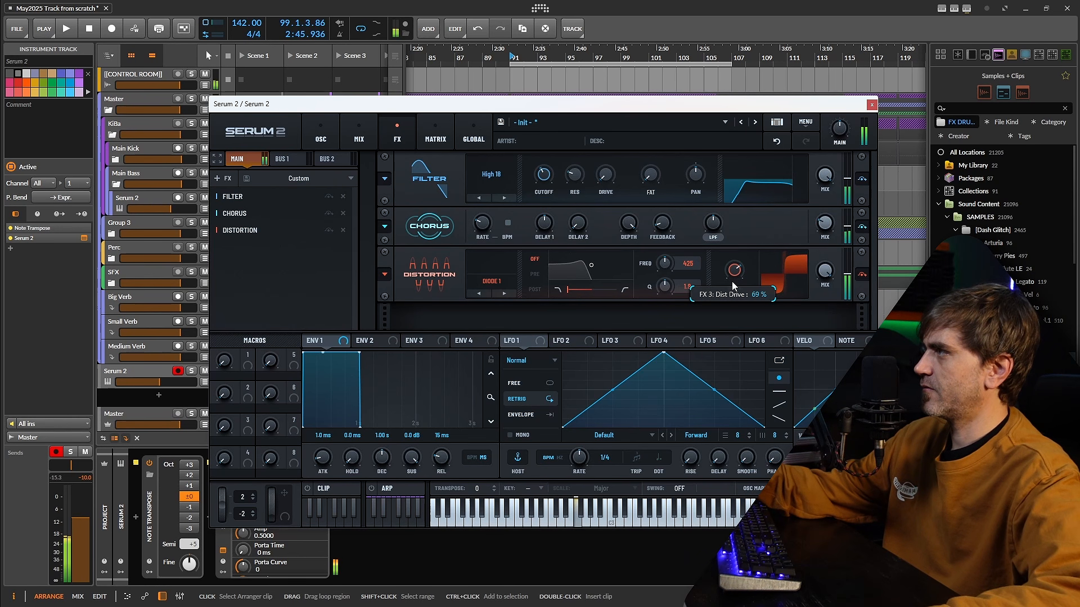
Step: Adjust the chorus feedback to about 17% and switch the chorus filter from LPF to HPF
left_click(661, 226)
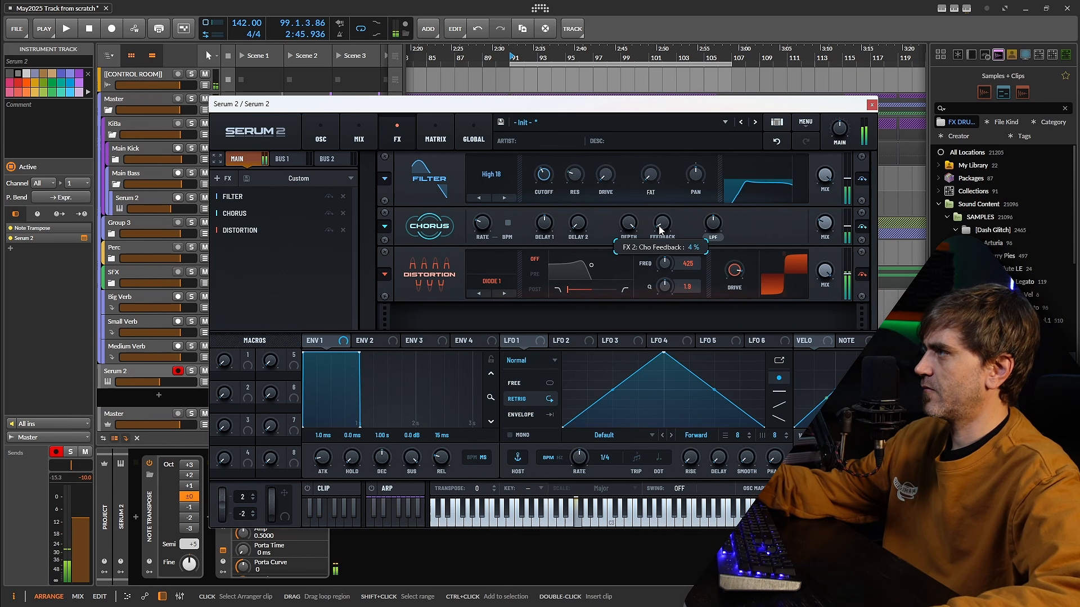
left_click_drag(661, 226, 682, 198)
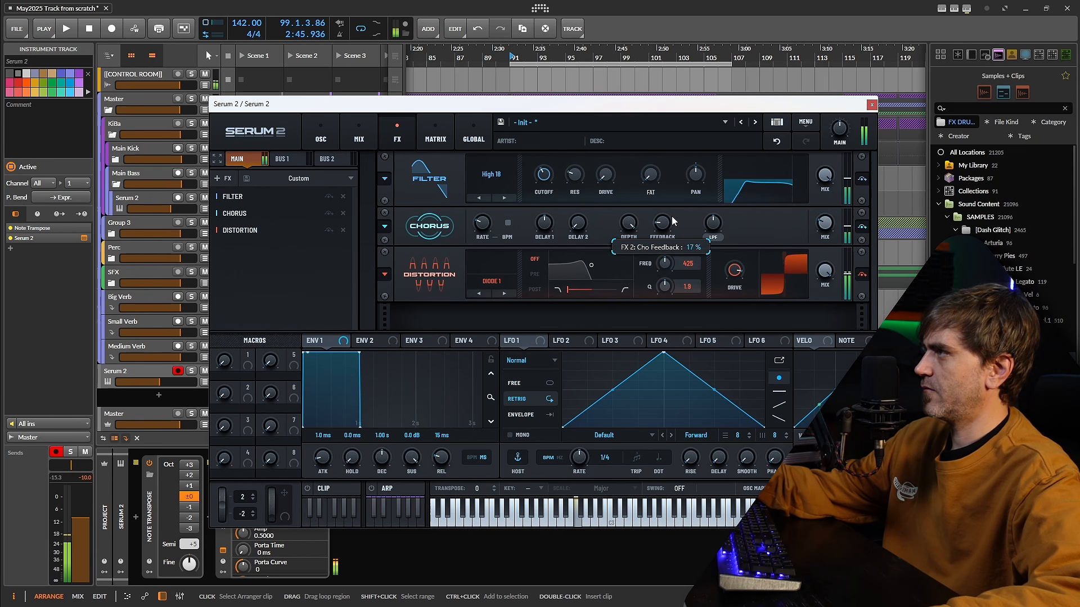
left_click(712, 237)
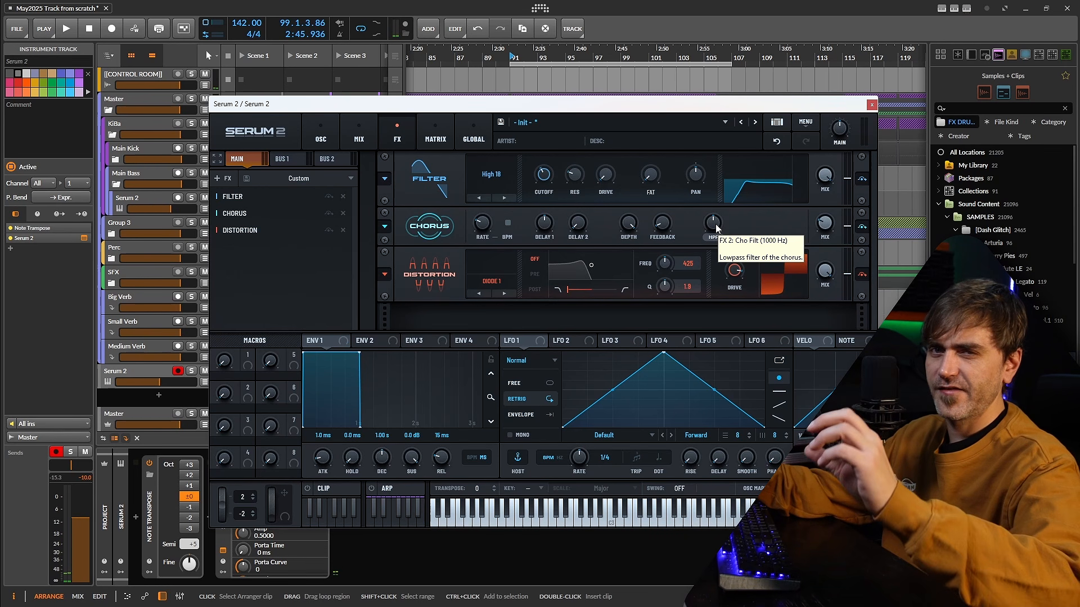
left_click(712, 238)
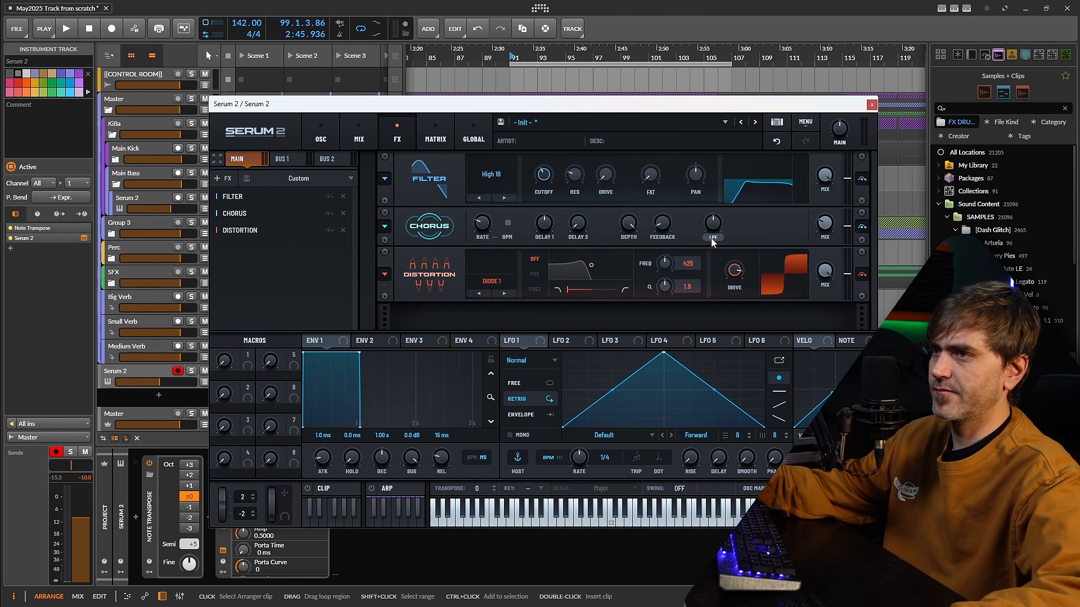
left_click(712, 237)
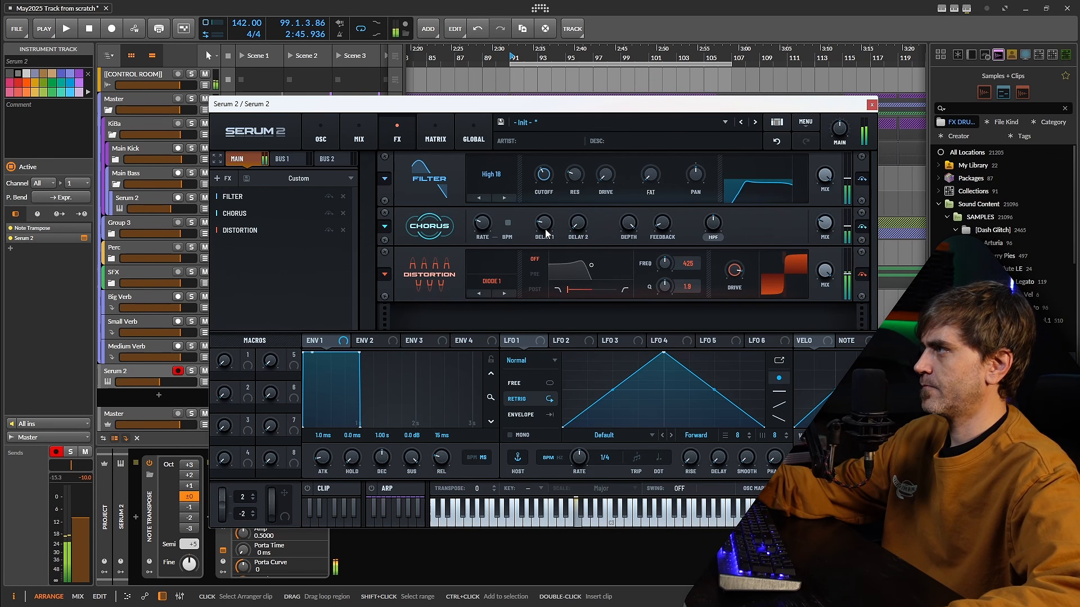
Step: Add a second Distortion to the main chain, using Overdrive with a stack of 4 and a drive of about 10%
left_click(224, 178)
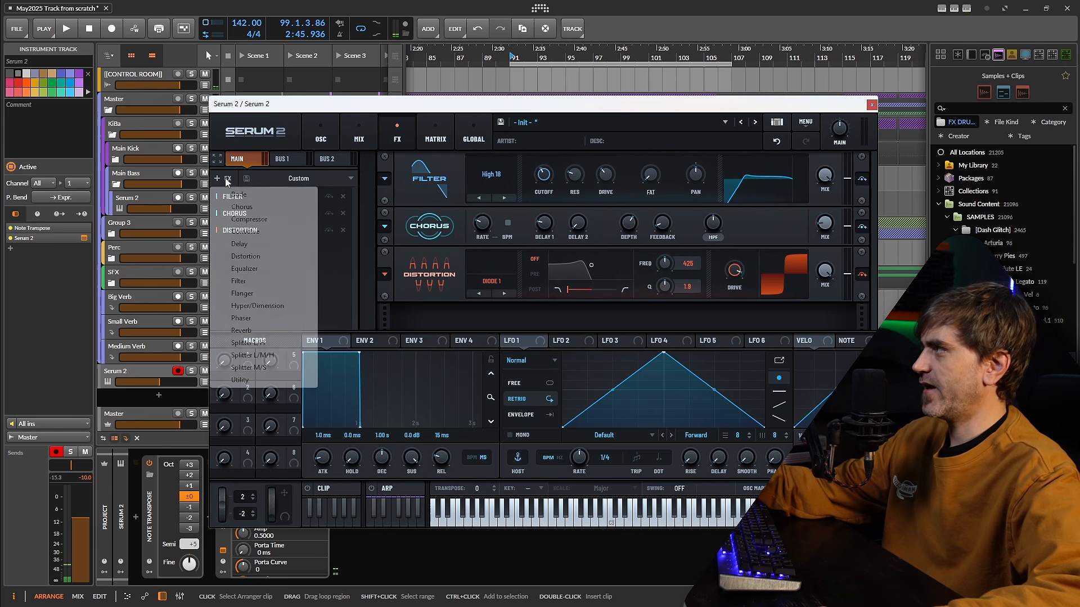
left_click(246, 256)
left_click_drag(736, 299, 757, 248)
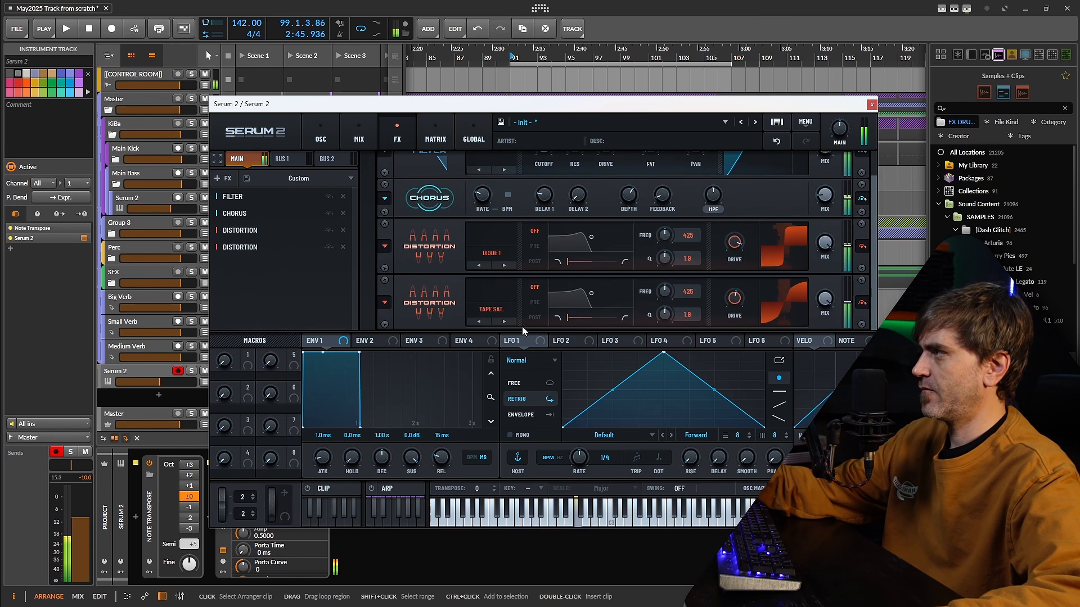
left_click(479, 322)
left_click_drag(736, 298, 755, 269)
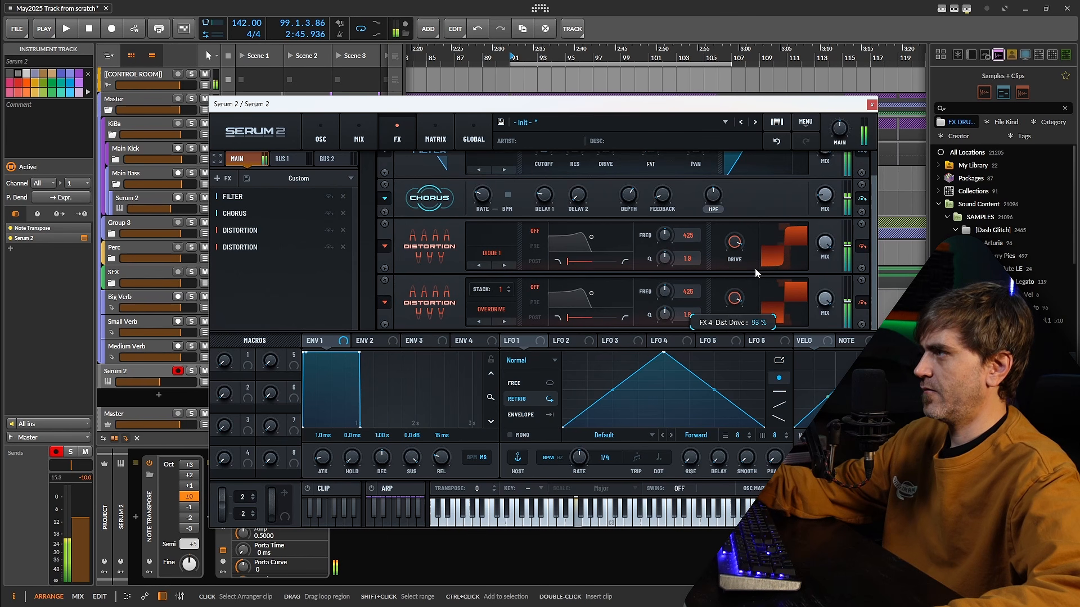
left_click(509, 288)
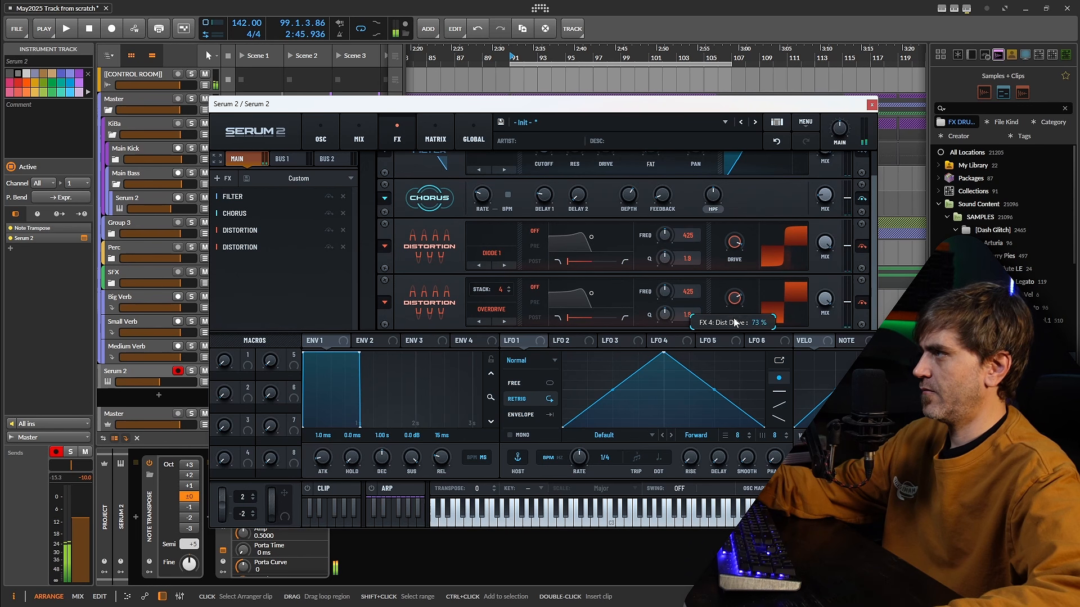
left_click_drag(733, 304, 726, 373)
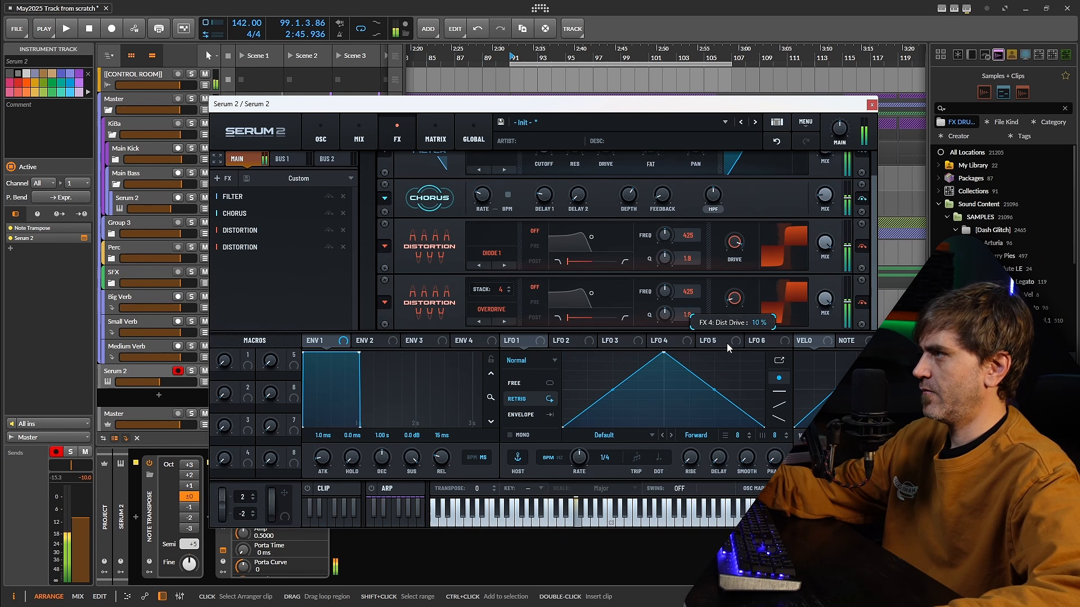
Step: Fine-tune oscillator B's Sine Fold warp and set oscillator A's PD (B) warp to about 82%
left_click(321, 135)
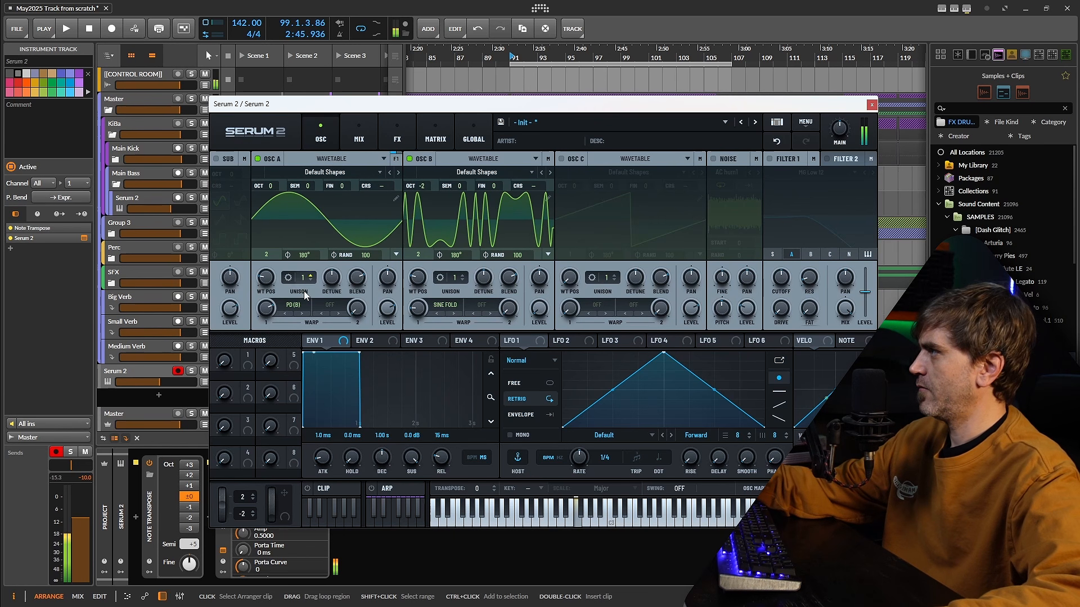
left_click_drag(424, 319, 419, 310)
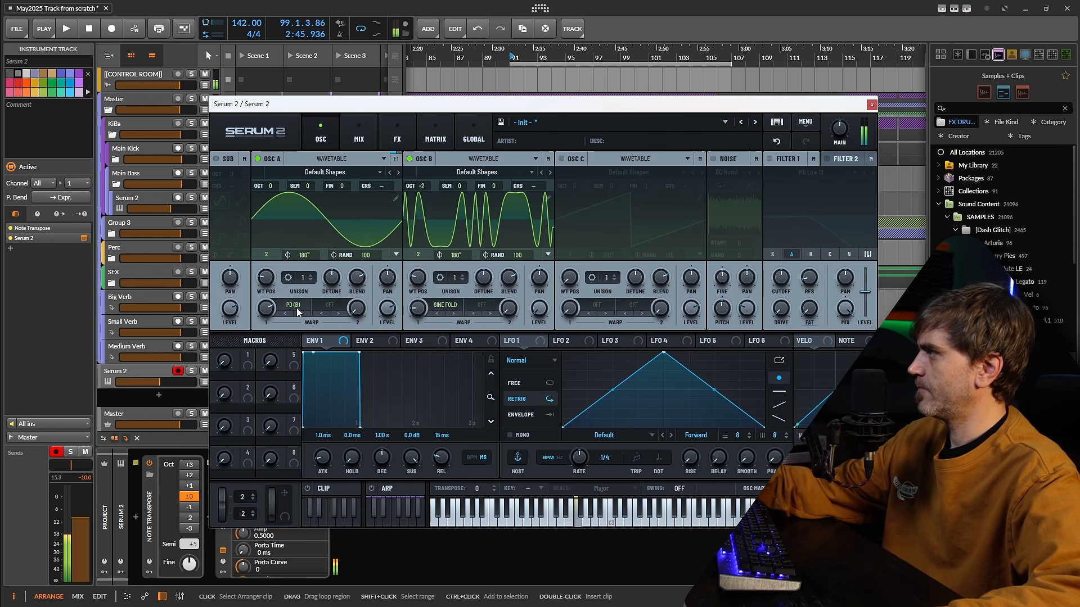
left_click_drag(272, 312, 278, 308)
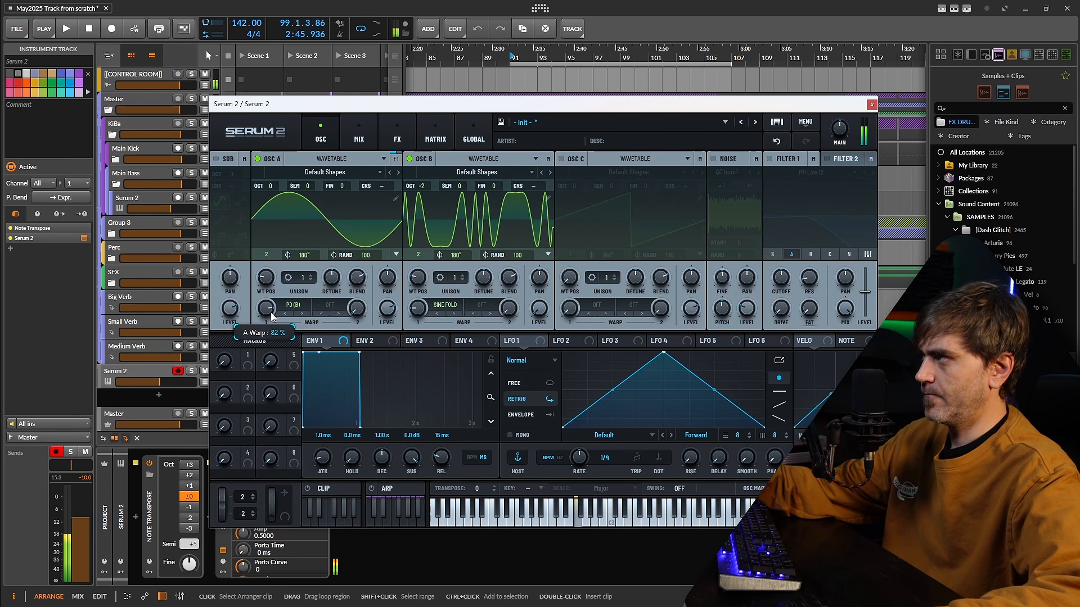
Step: Sweep the first effects filter's cutoff and settle it at about 198 Hz
left_click(397, 135)
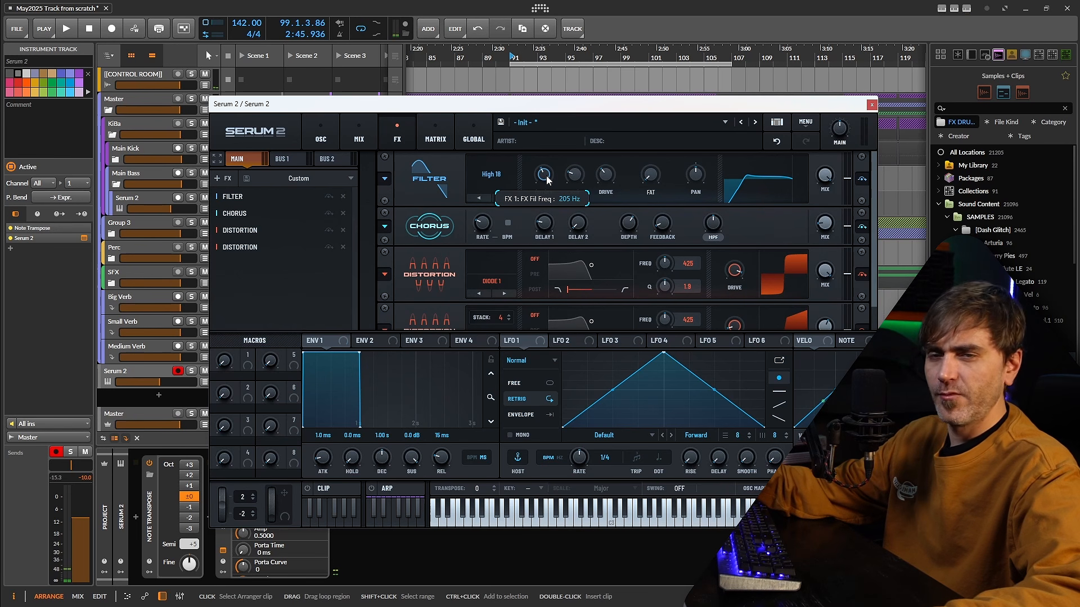
left_click_drag(544, 185, 552, 139)
left_click_drag(549, 184, 544, 194)
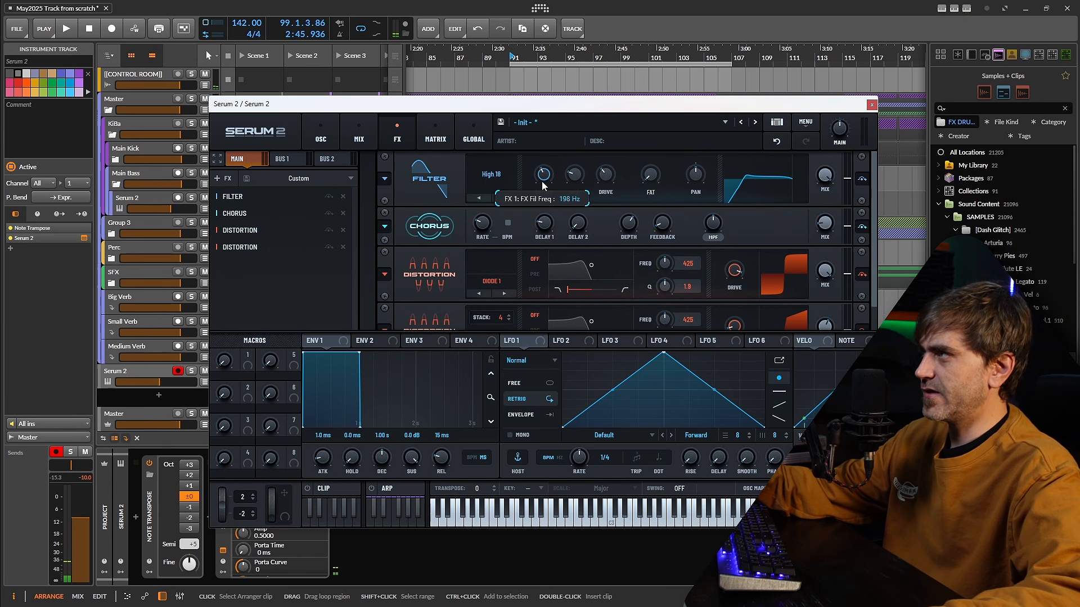
Step: Add a second Filter after the distortions, set it to High 18 and lower its cutoff to about 60 Hz
left_click(224, 179)
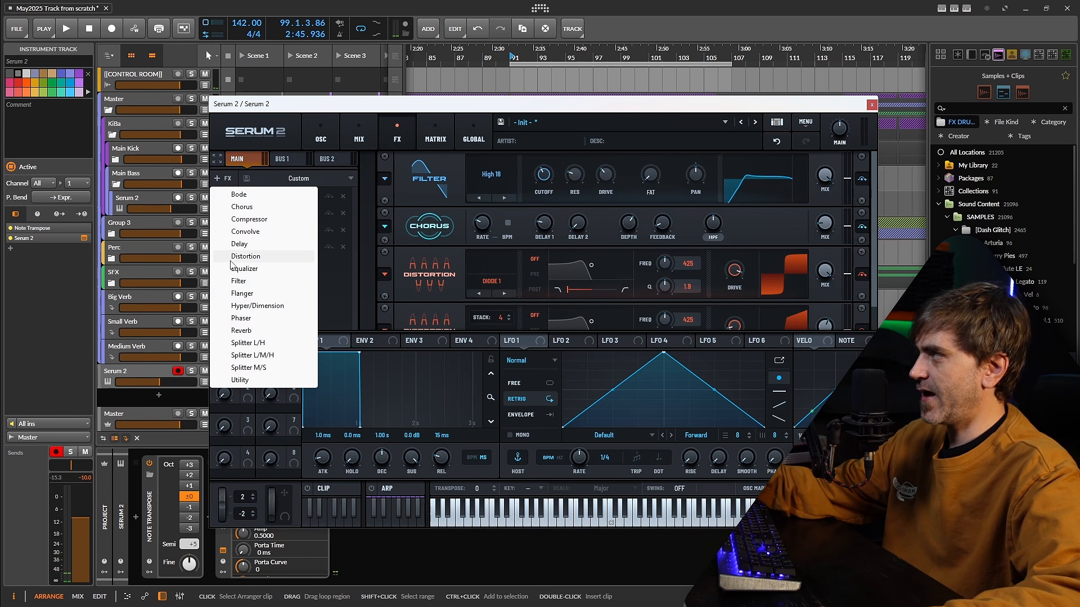
left_click(238, 281)
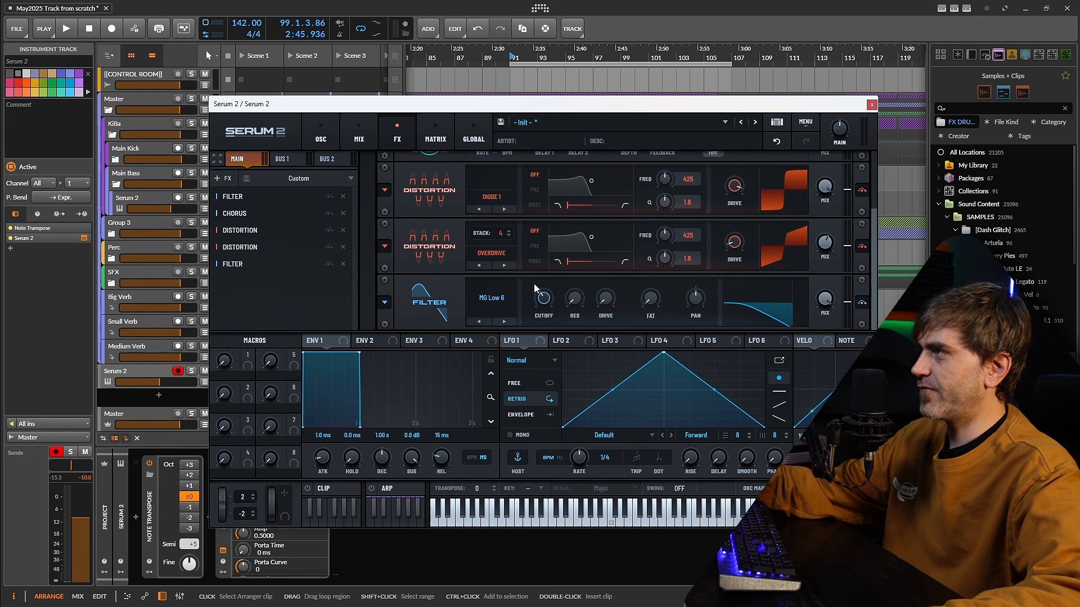
left_click(492, 301)
mouse_move(509, 326)
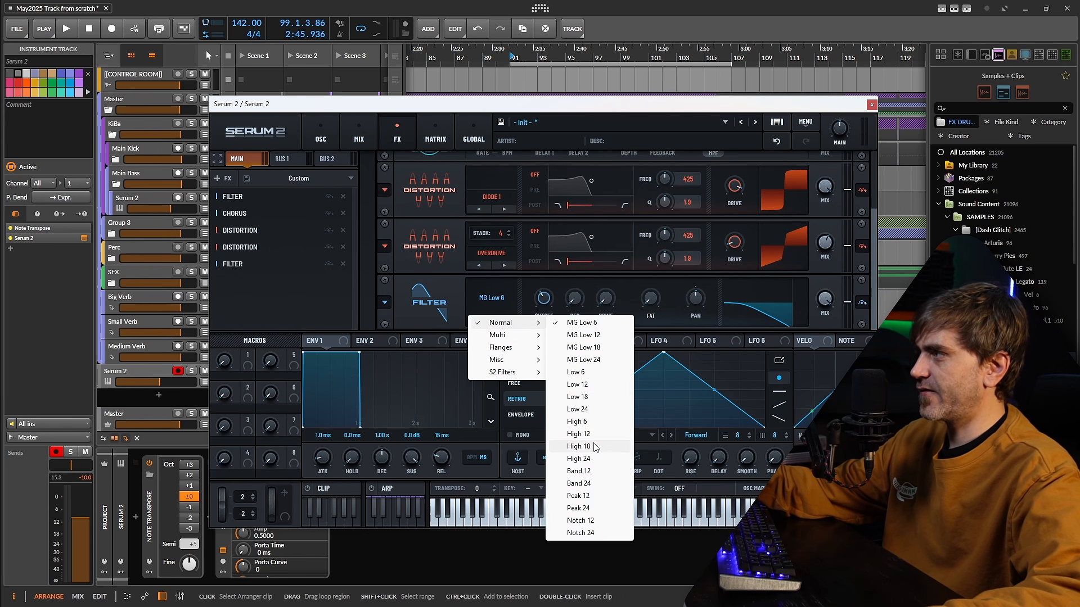
left_click(592, 447)
mouse_move(545, 306)
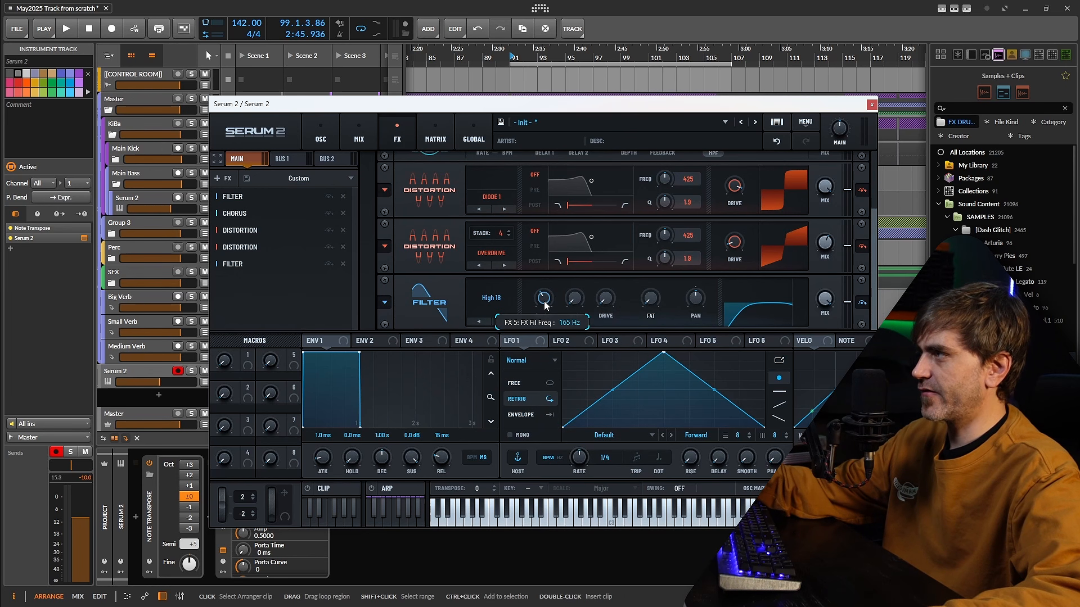
left_click_drag(545, 304, 528, 320)
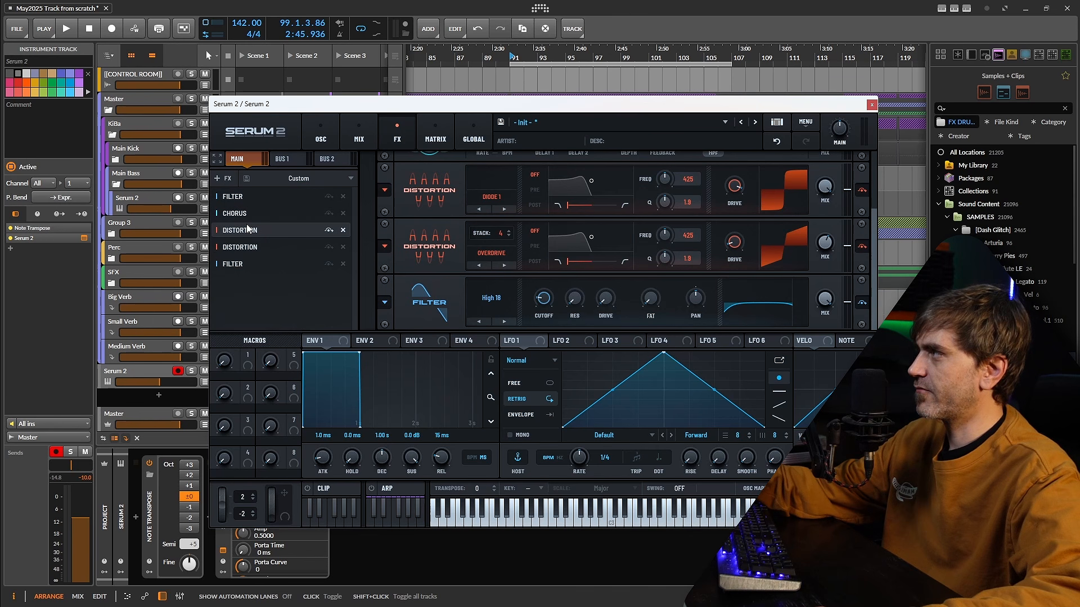
mouse_move(543, 302)
left_mouse_down()
mouse_move(562, 240)
mouse_move(545, 304)
left_mouse_up()
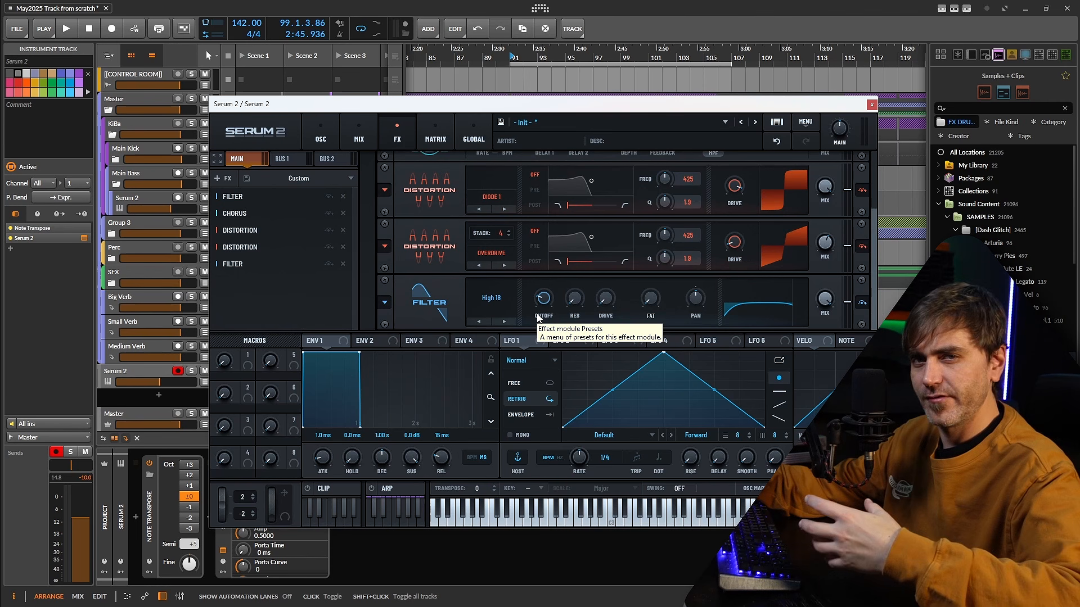
Step: Add a Ping-Pong Delay with linked 1/8 dotted times, narrow its filter band and adjust its feedback
left_click(221, 178)
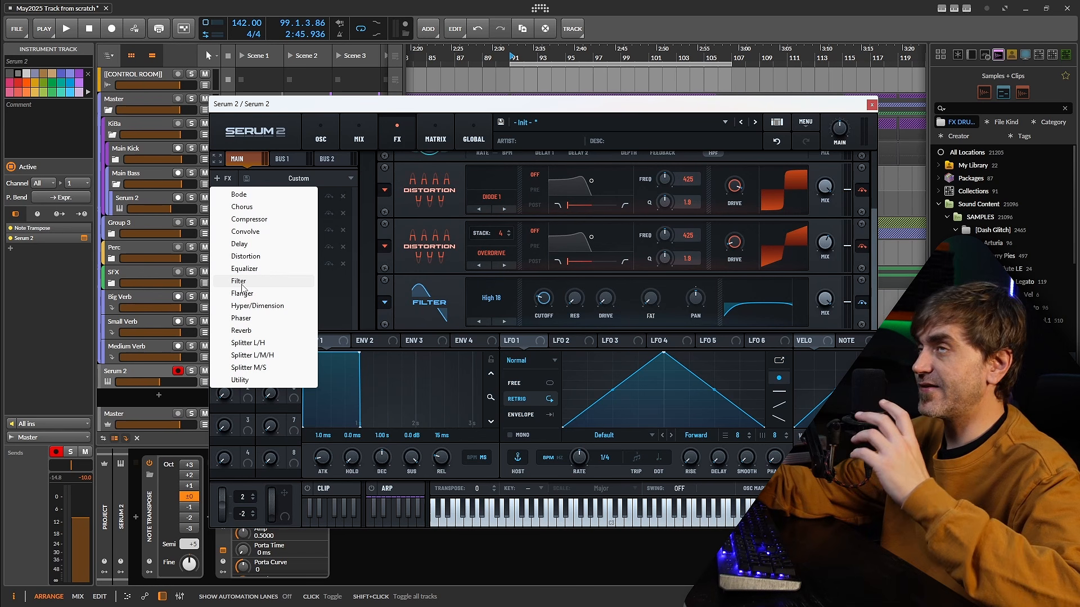
left_click(239, 244)
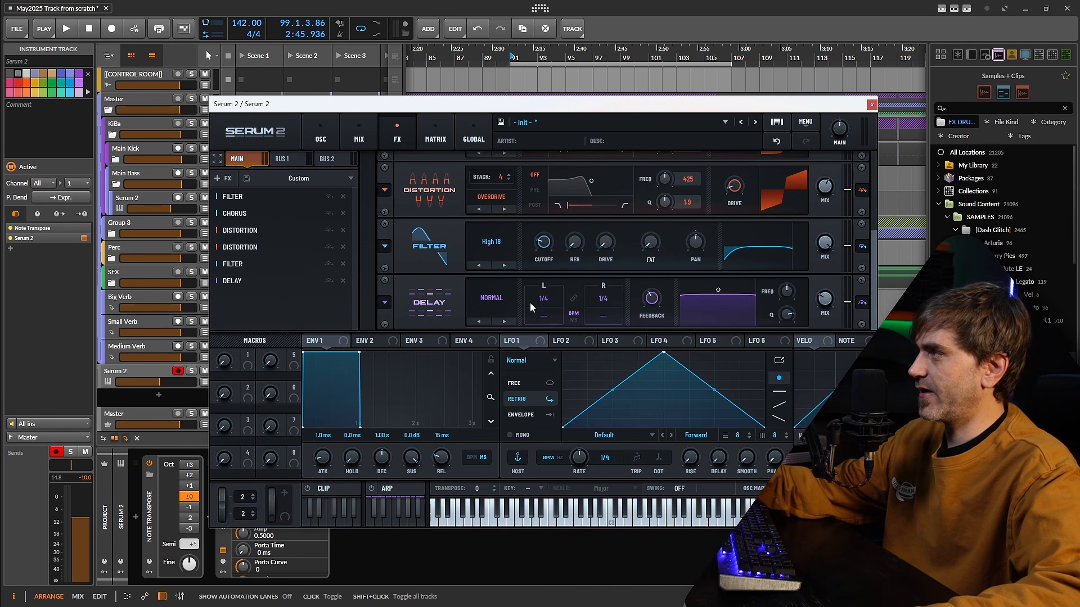
left_click(492, 298)
left_click(497, 337)
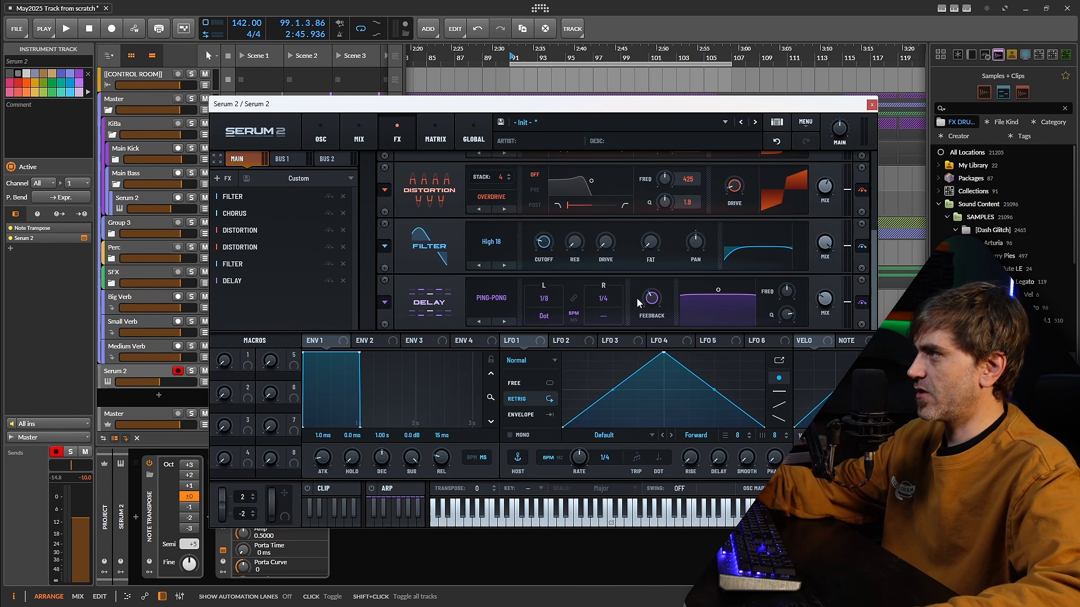
left_click_drag(717, 291, 727, 314)
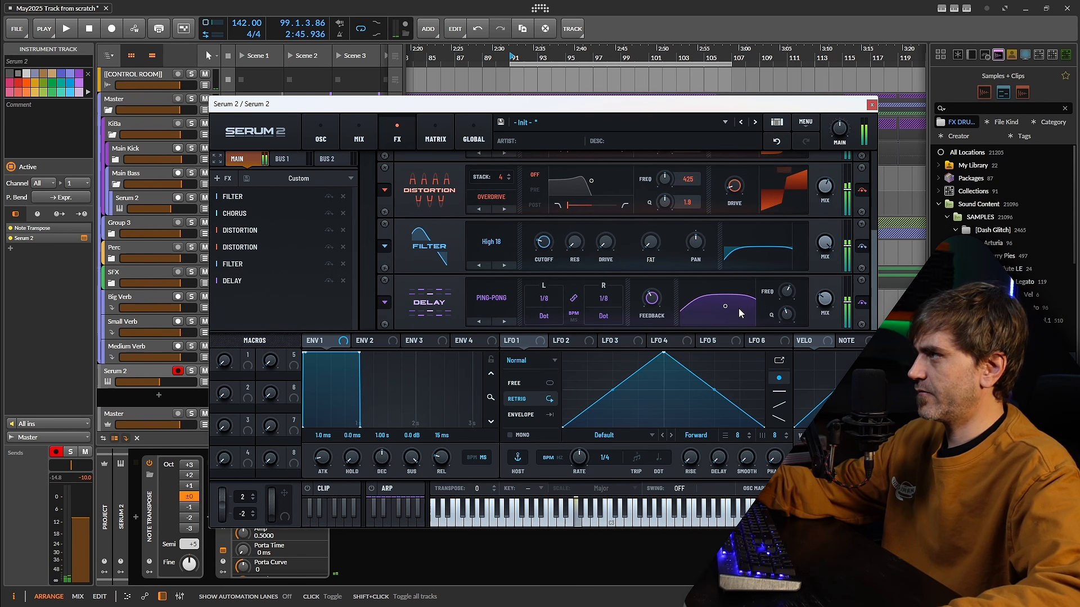
left_click_drag(726, 309, 730, 308)
left_click_drag(650, 297, 650, 289)
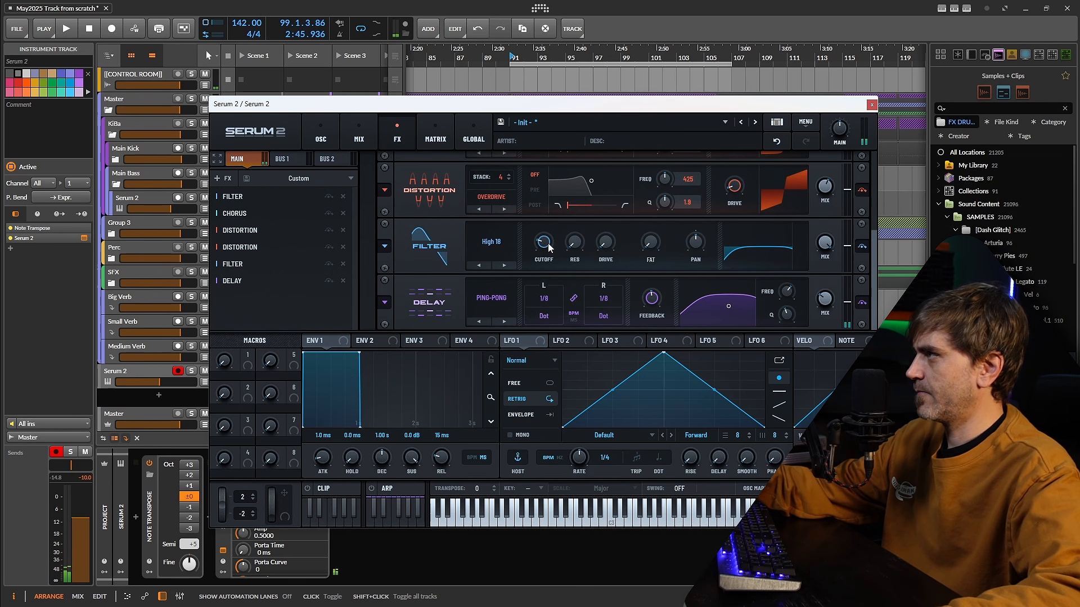
Step: Raise the second filter's cutoff to about 148 Hz, assign Macro 1 to that cutoff and sweep the macro
mouse_move(550, 248)
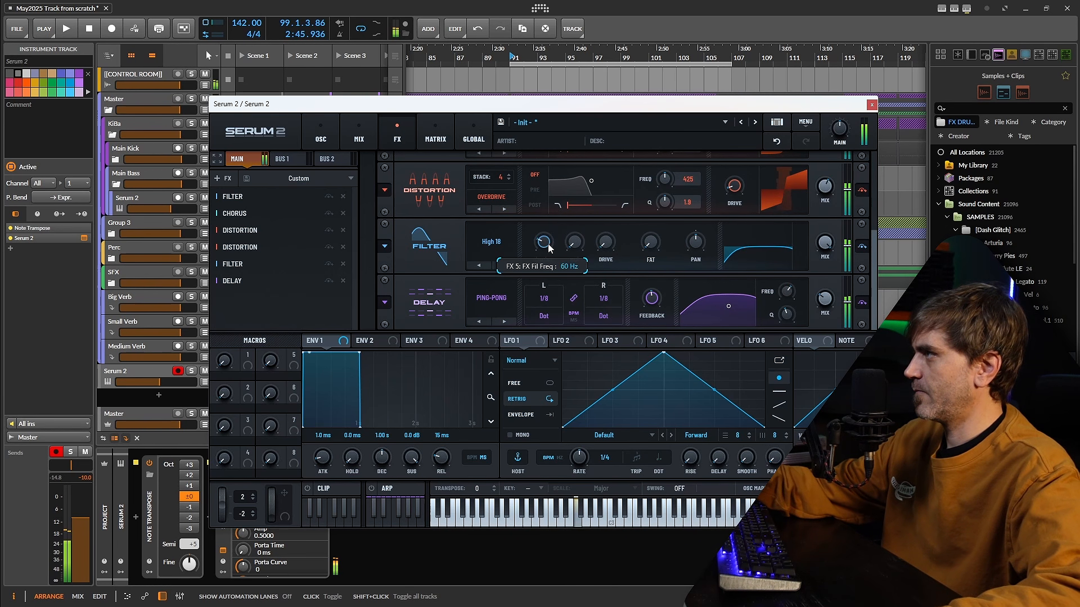
mouse_move(548, 246)
left_mouse_down()
mouse_move(560, 214)
mouse_move(569, 232)
mouse_move(559, 219)
mouse_move(619, 230)
mouse_move(550, 239)
mouse_move(558, 214)
mouse_move(546, 249)
left_mouse_up()
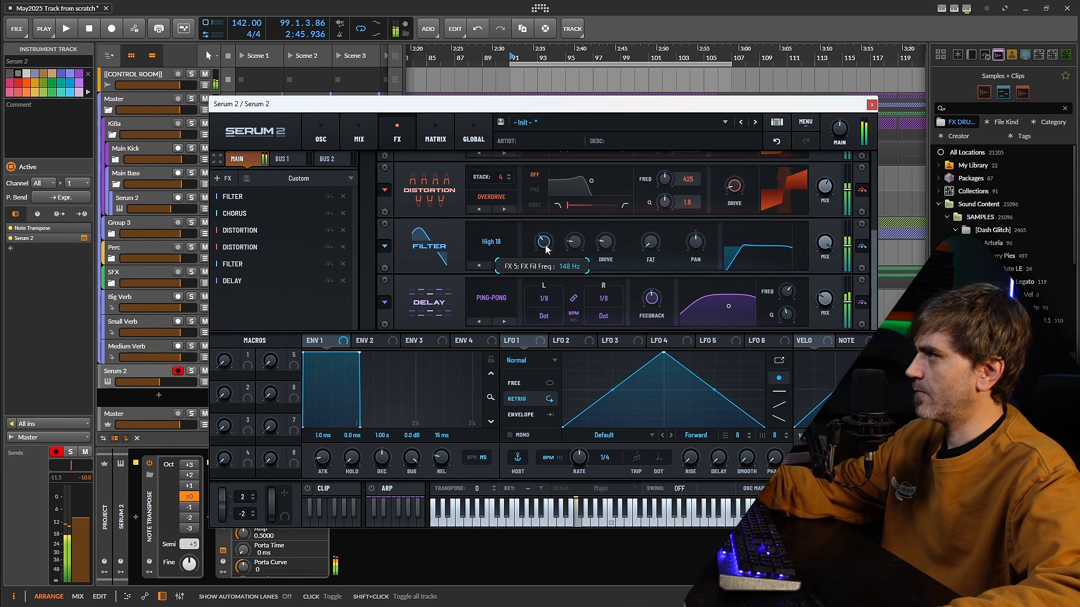
left_click_drag(247, 365, 547, 243)
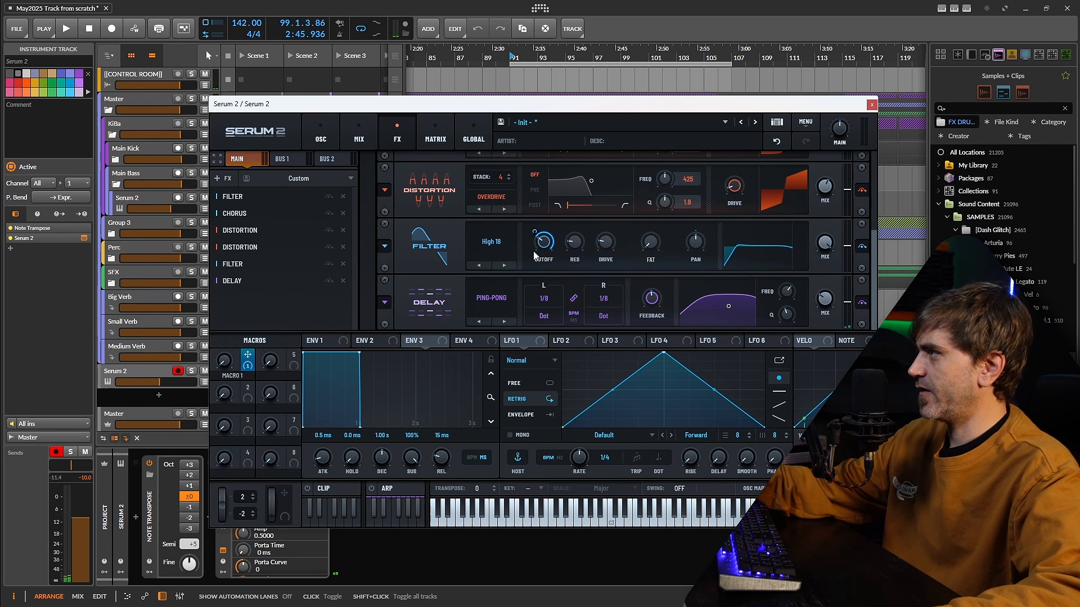
left_click_drag(215, 366, 251, 276)
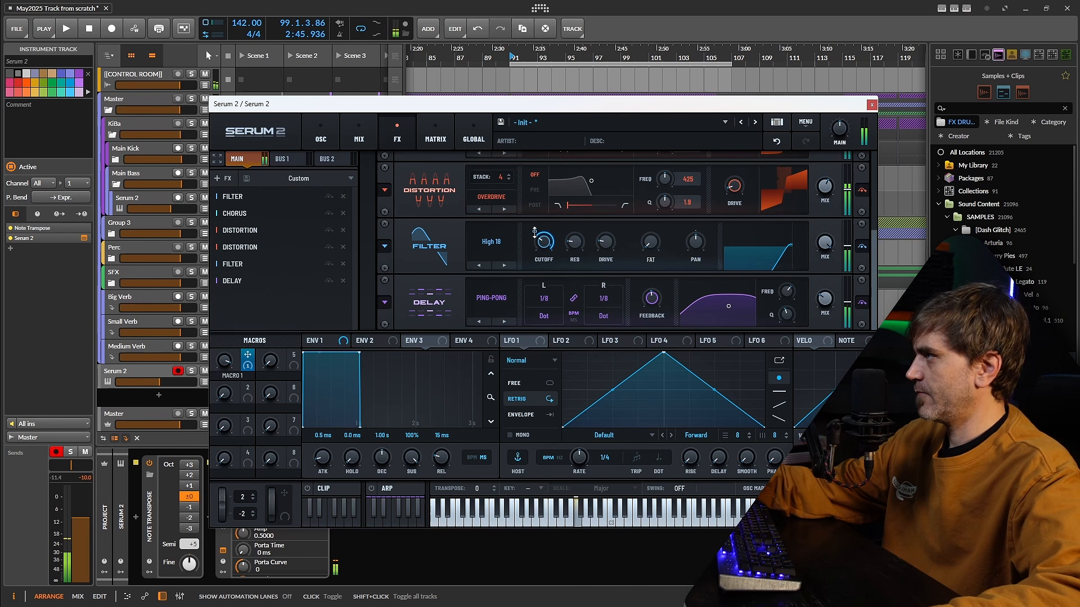
Step: Add a Reverb after the delay, set it to Nitrous and raise its low cut to 91
mouse_move(531, 239)
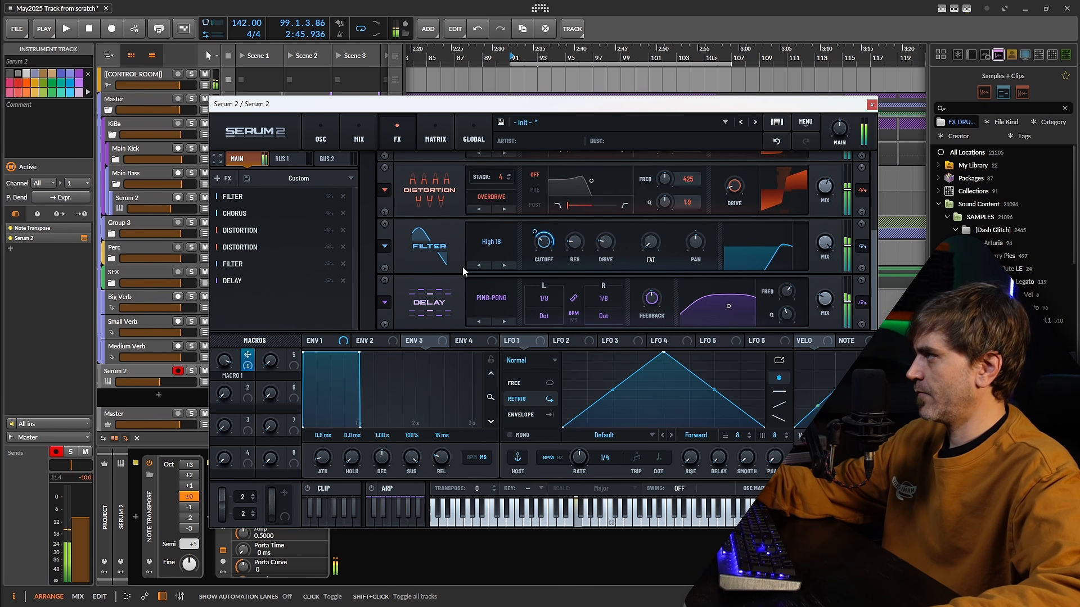
mouse_move(233, 353)
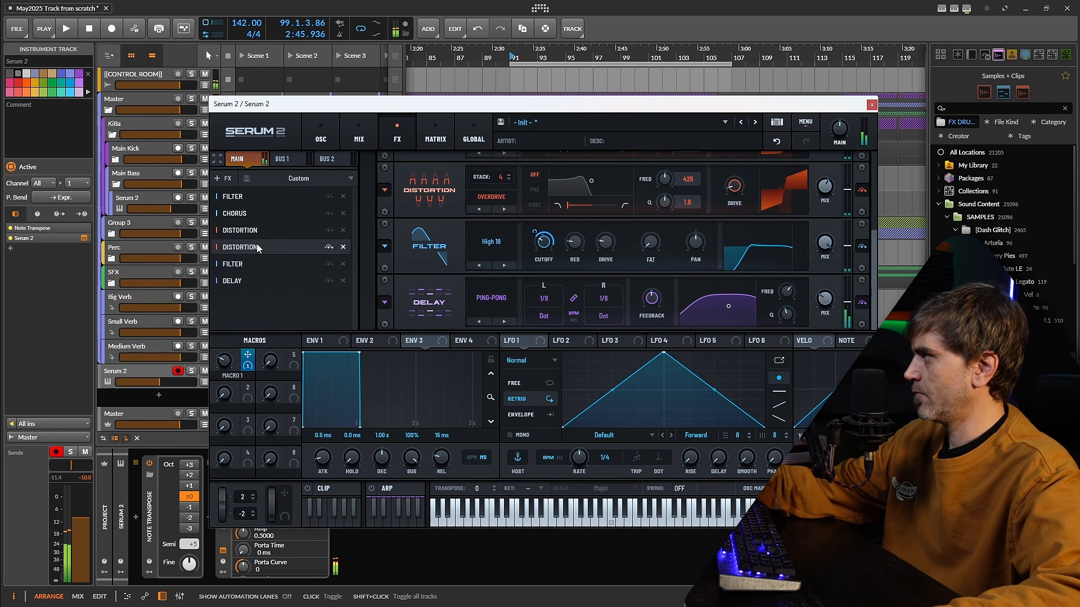
left_click(222, 178)
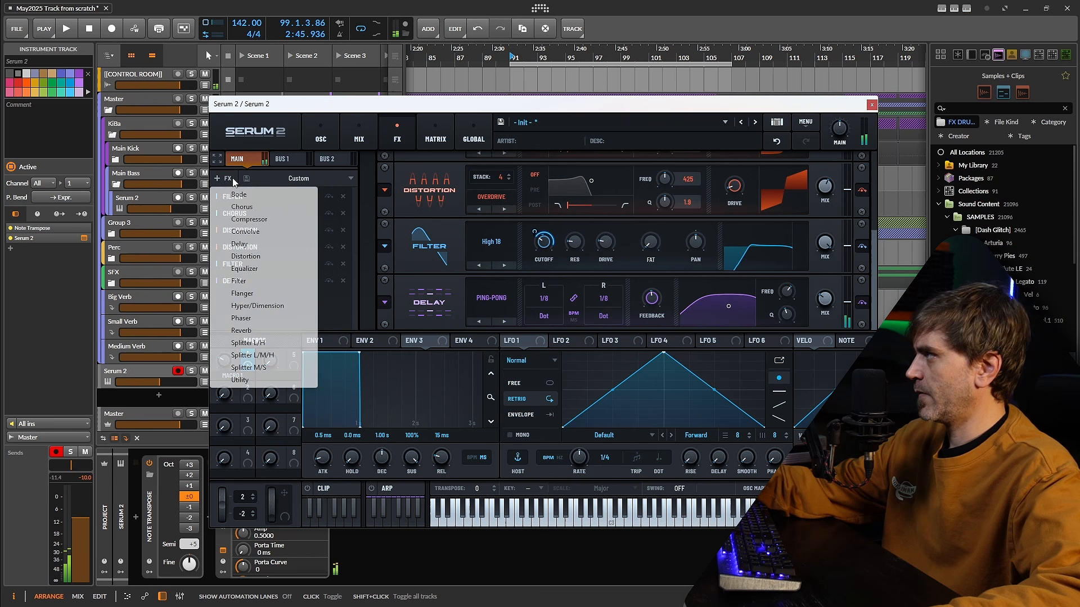
left_click(241, 331)
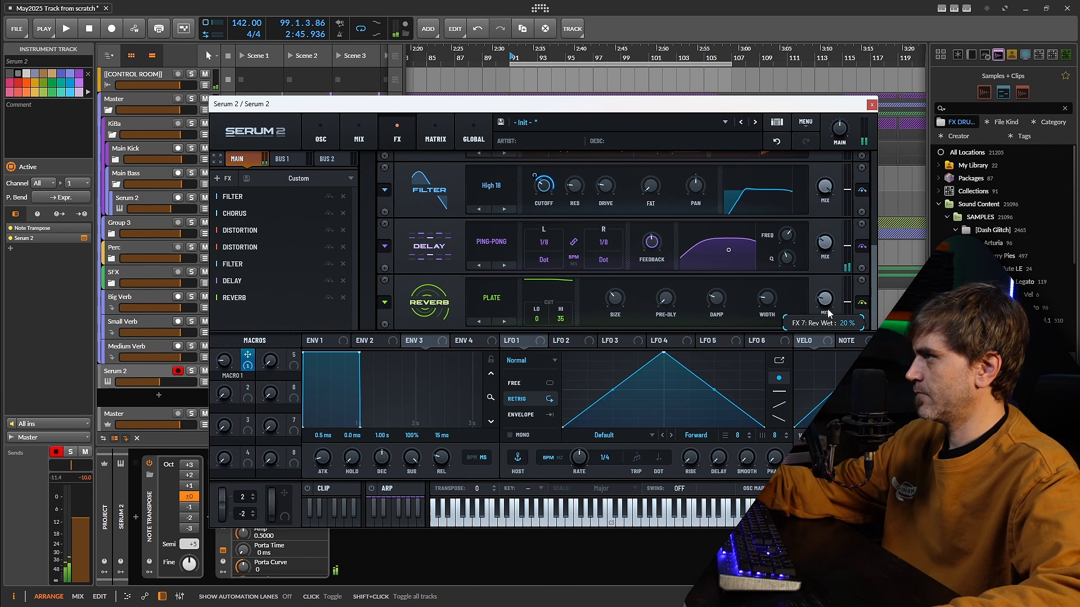
left_click(497, 299)
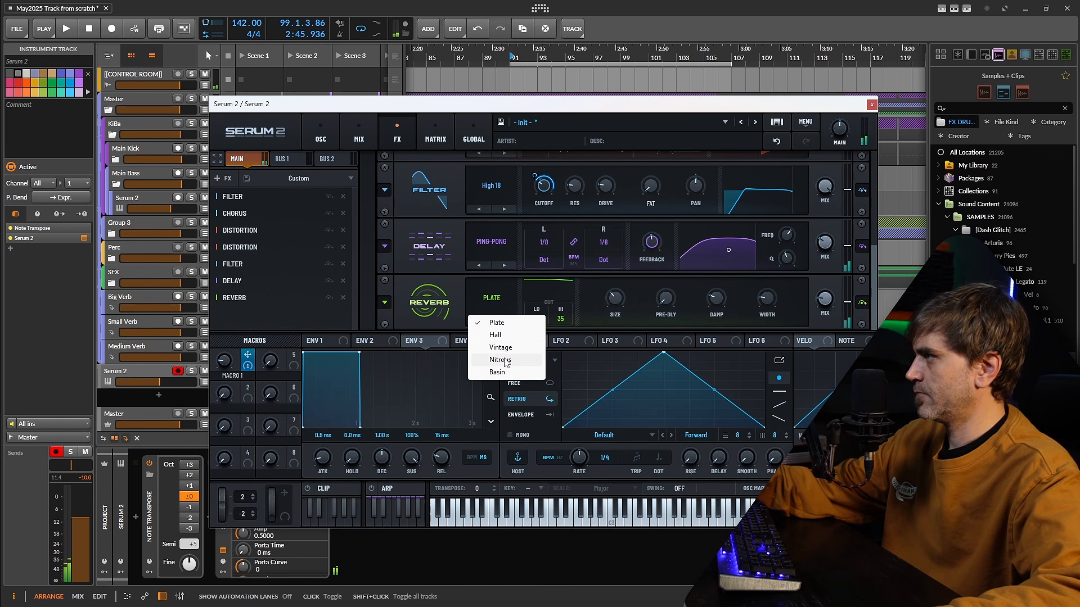
left_click(500, 360)
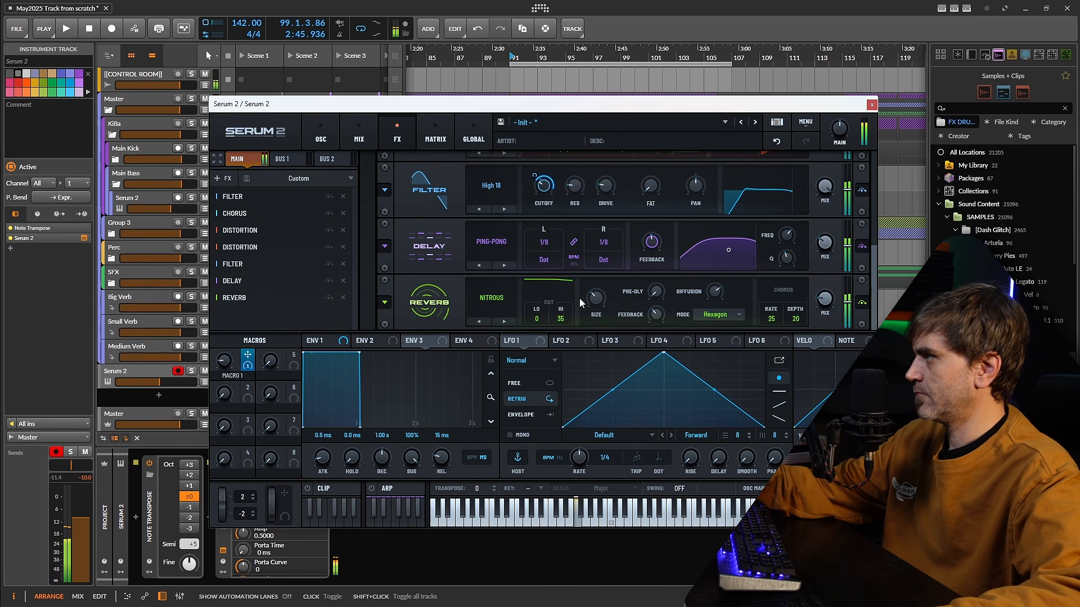
left_click_drag(555, 282, 558, 264)
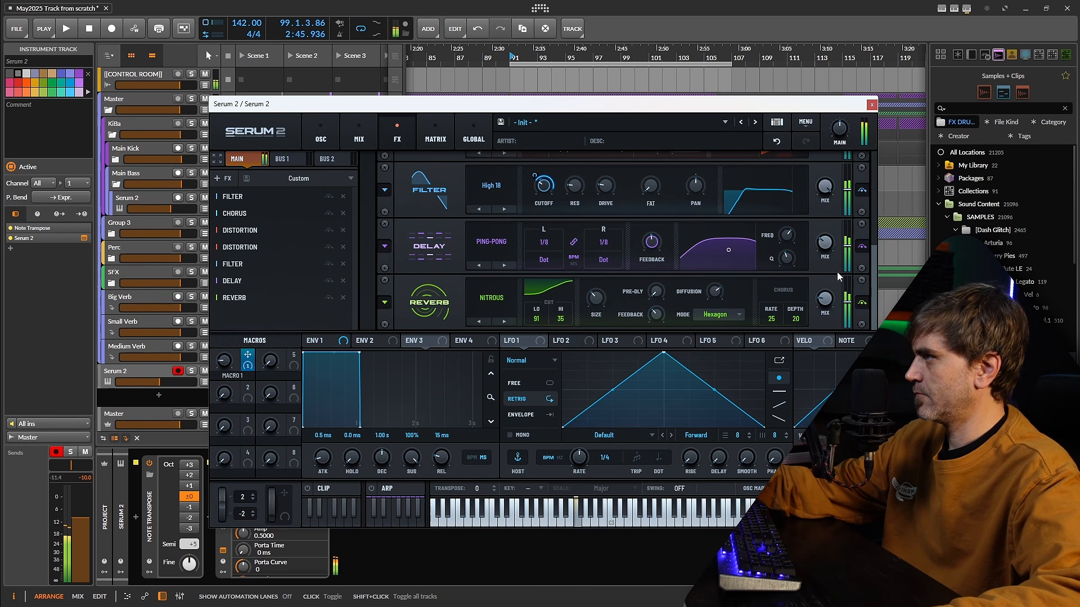
Step: Audition Macro 1 and assign the note source NoteOn Rand1 to modulate it
mouse_move(228, 365)
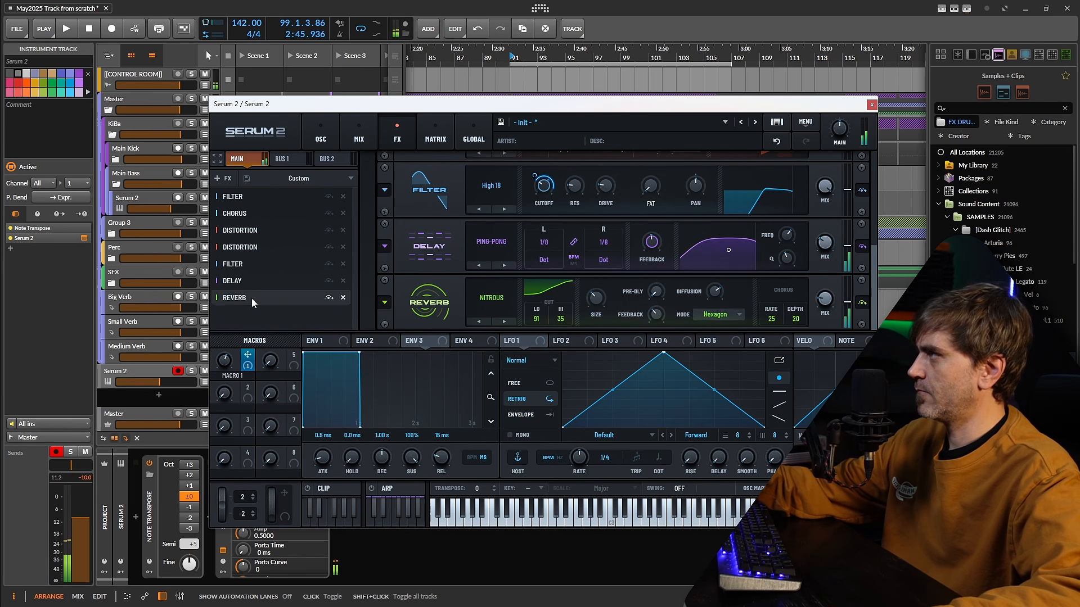
left_click(319, 137)
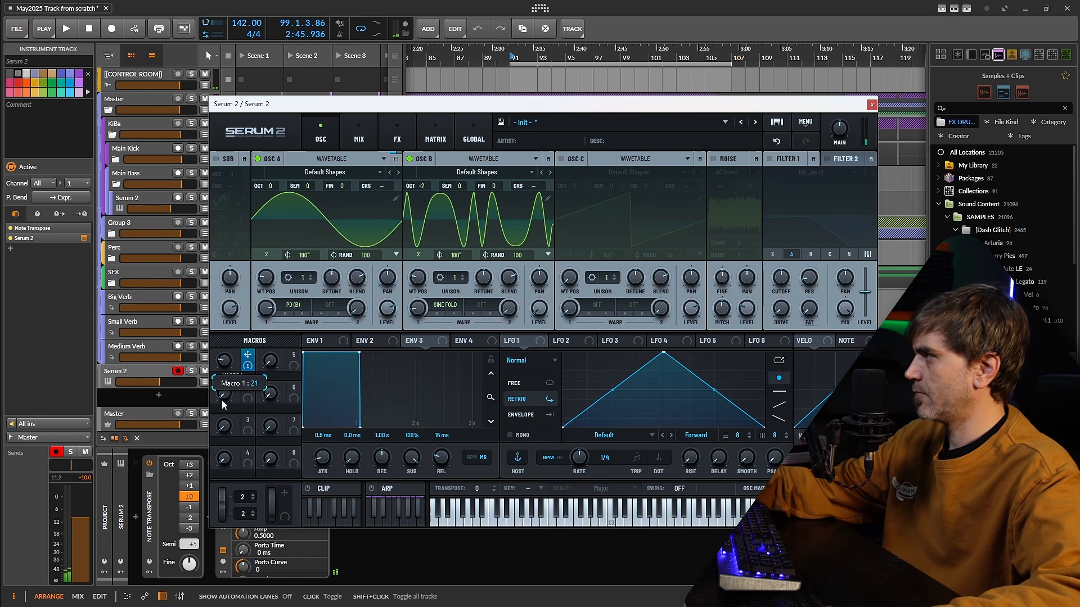
mouse_move(222, 400)
left_mouse_down()
mouse_move(230, 367)
mouse_move(230, 380)
mouse_move(240, 370)
mouse_move(231, 410)
left_mouse_up()
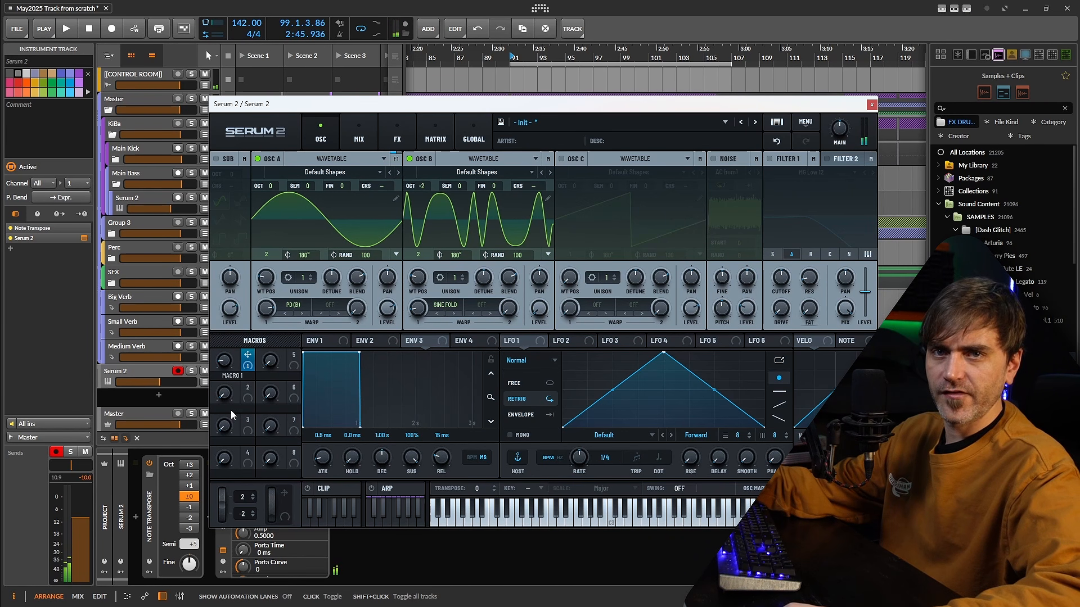
right_click(225, 366)
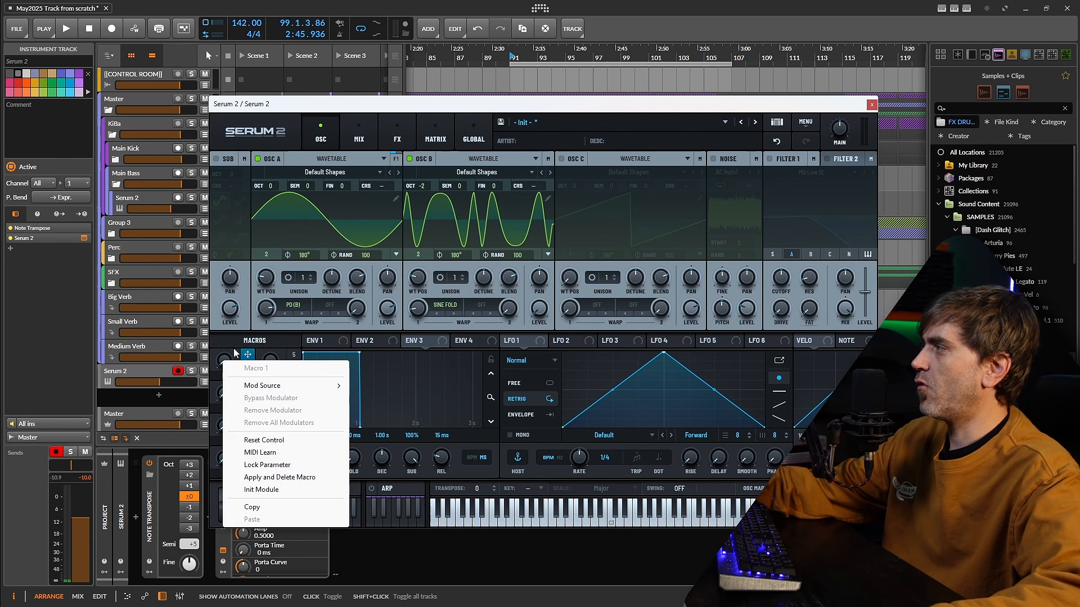
mouse_move(276, 388)
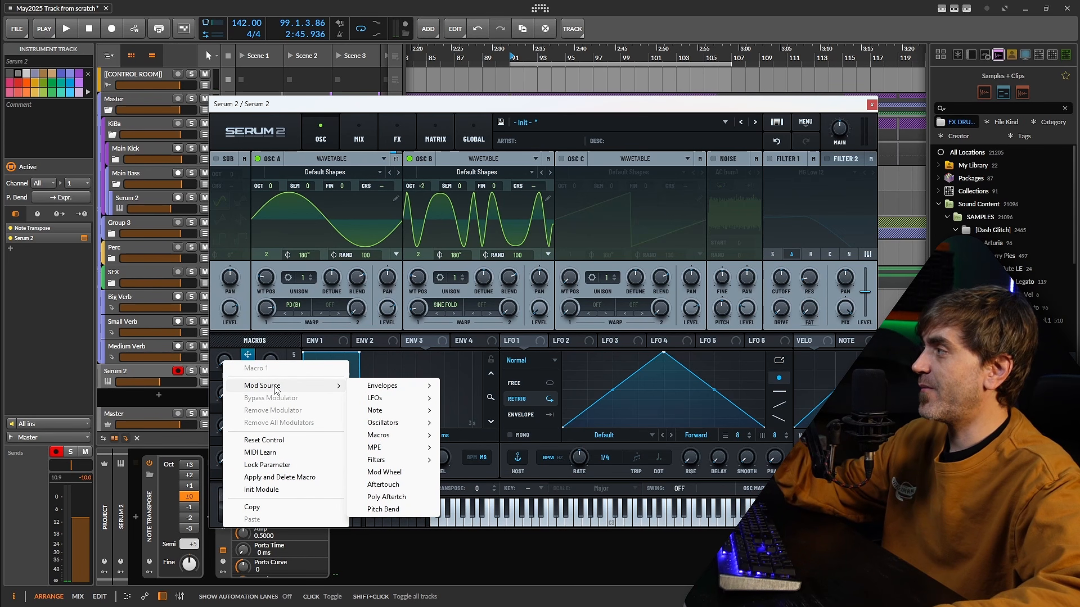
mouse_move(423, 429)
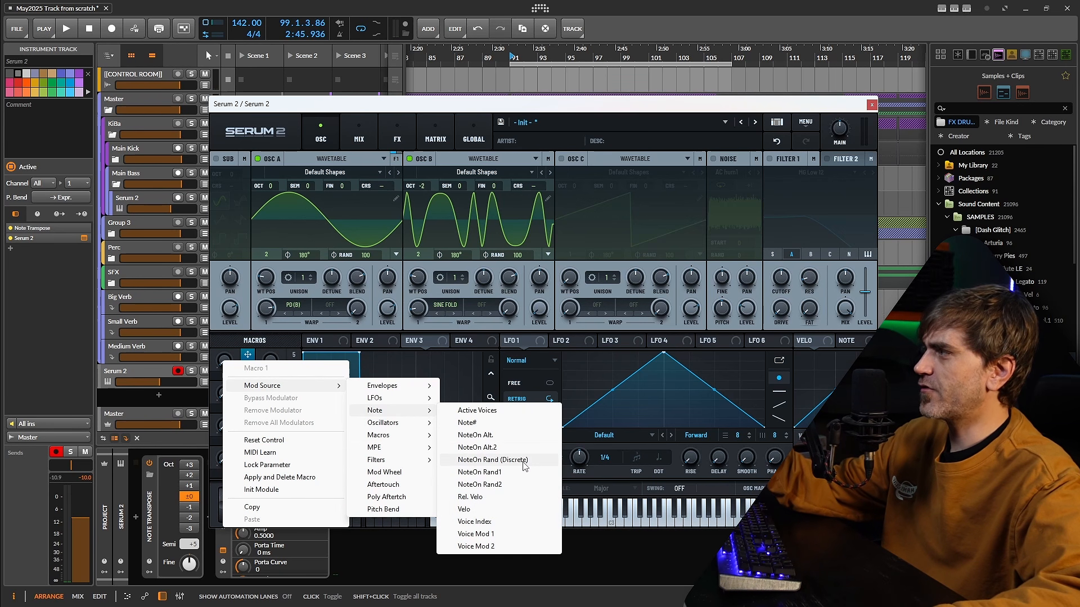
left_click(502, 472)
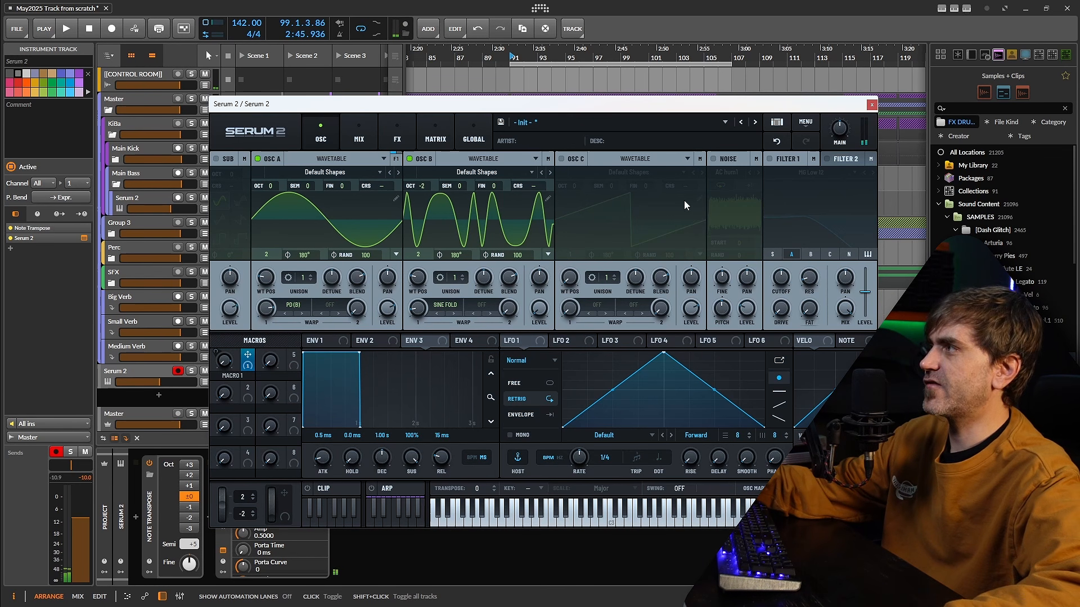
Step: Create a one-bar clip at bar 91 on the lower Serum 2 track and open it for note editing
left_click(871, 105)
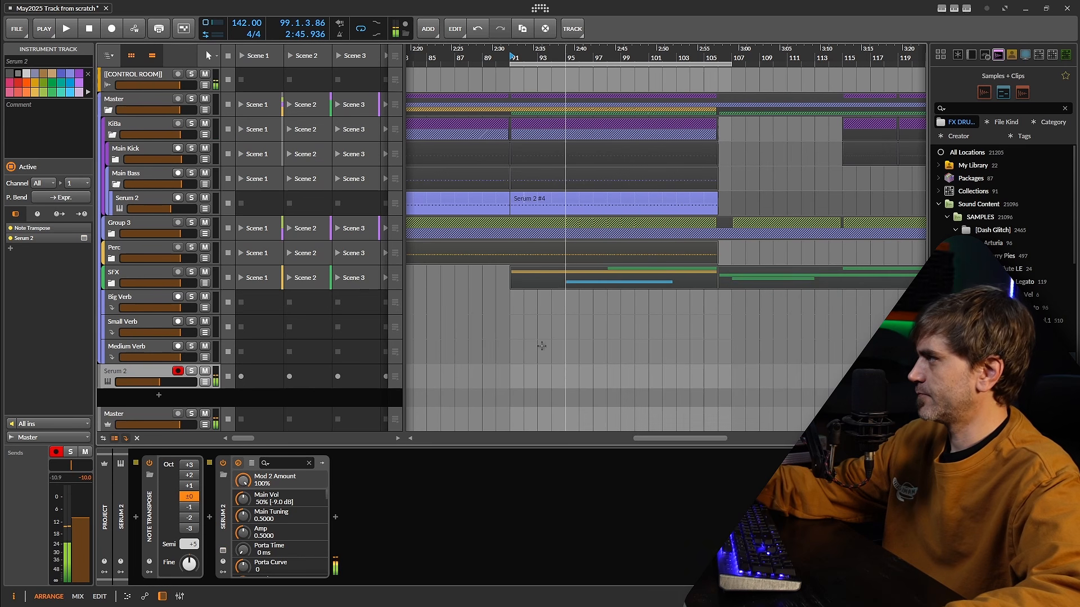
double_click(515, 370)
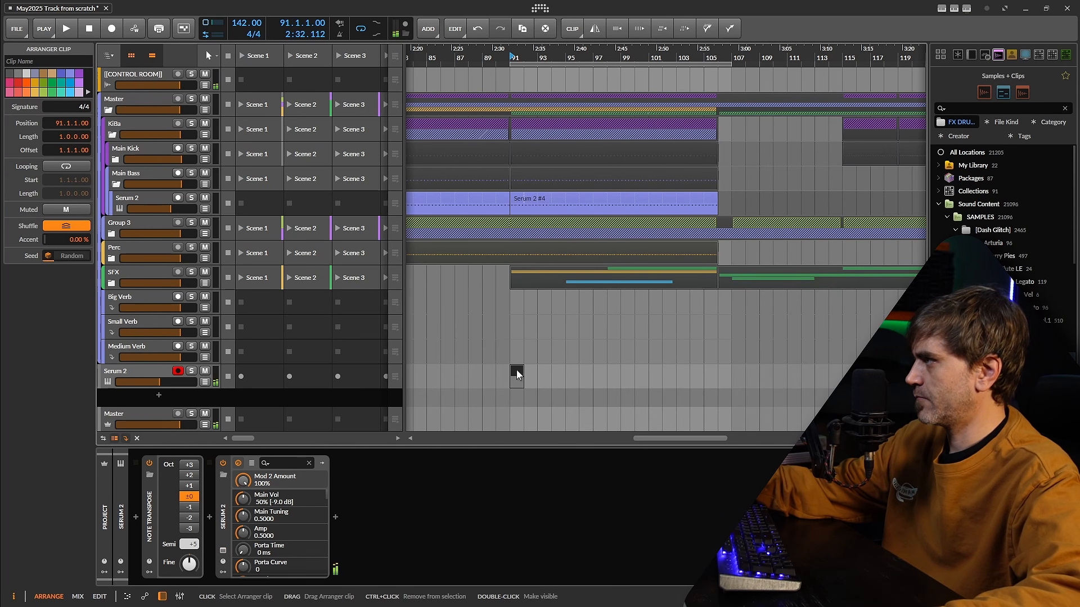
double_click(515, 370)
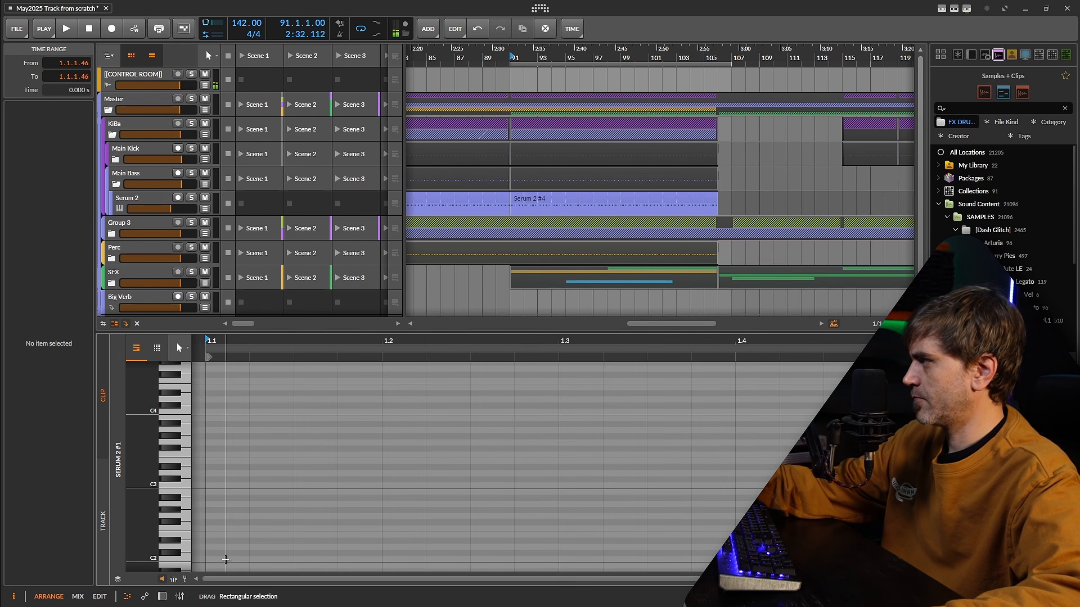
Step: Write six consecutive sixteenth-note C2 notes from the start of the clip
double_click(228, 559)
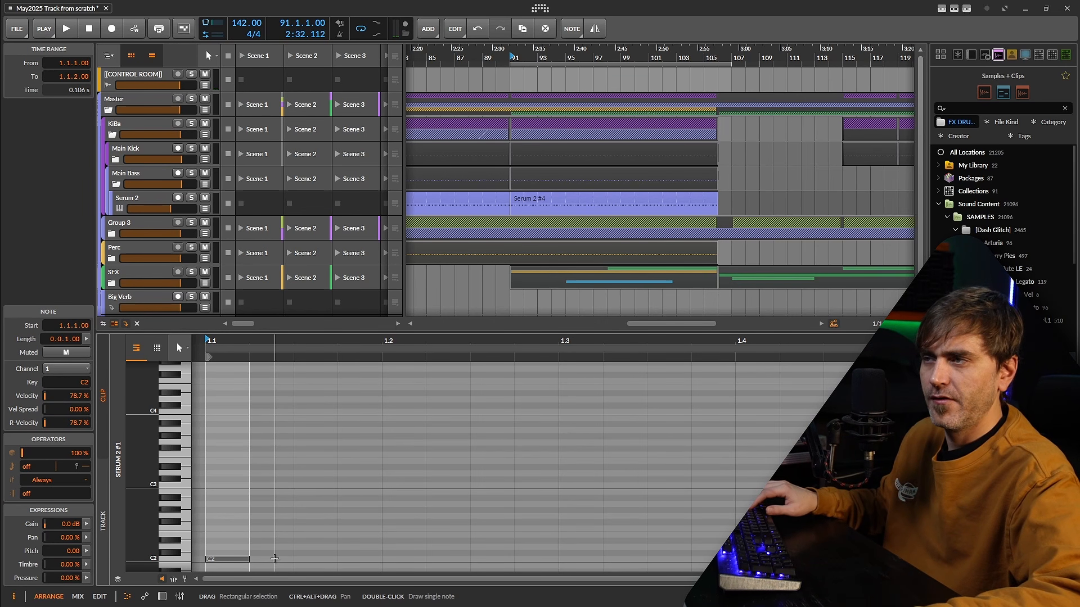
left_click(274, 558)
double_click(274, 559)
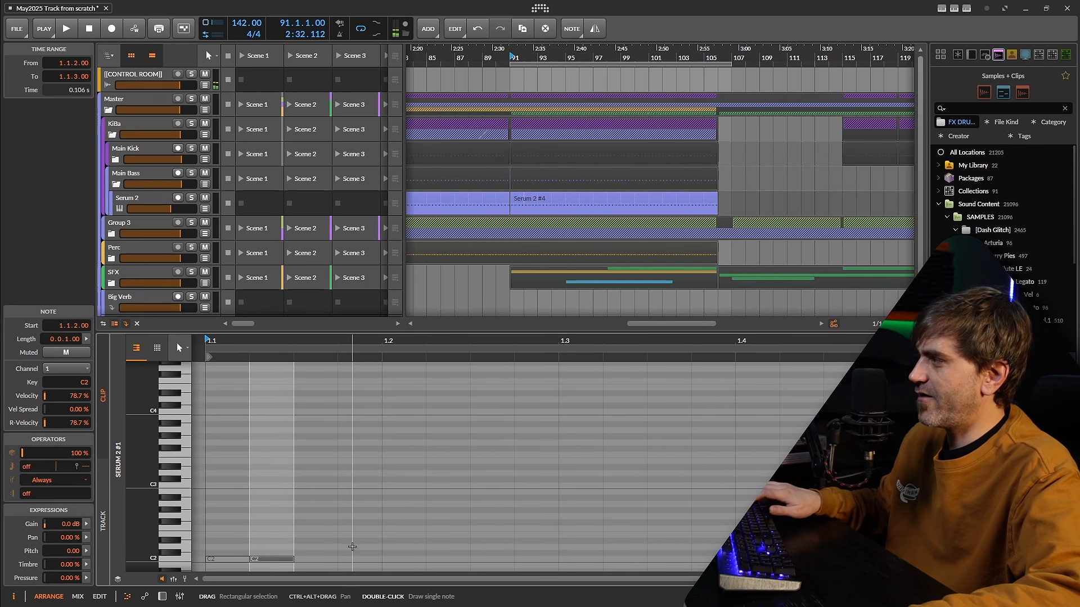
key("ctrl+d")
key("ctrl+d")
key("ctrl+d")
key("ctrl+d")
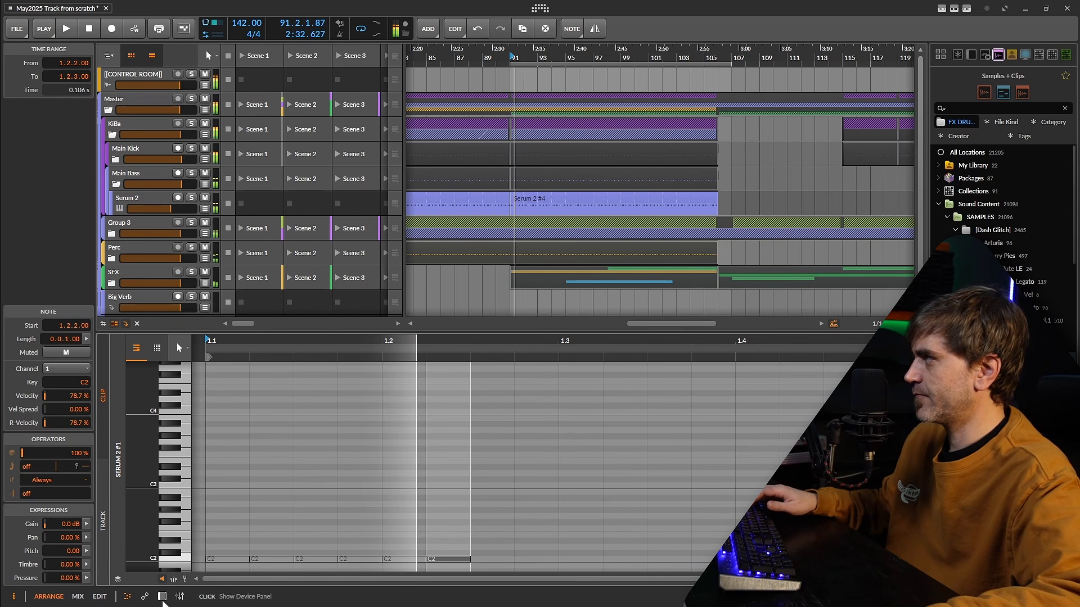
Step: Move the new Serum 2 track between Perc and SFX, and loop its clip out to 16 bars from bar 91
left_click(162, 597)
key("space")
left_click_drag(163, 372, 150, 271)
key("space")
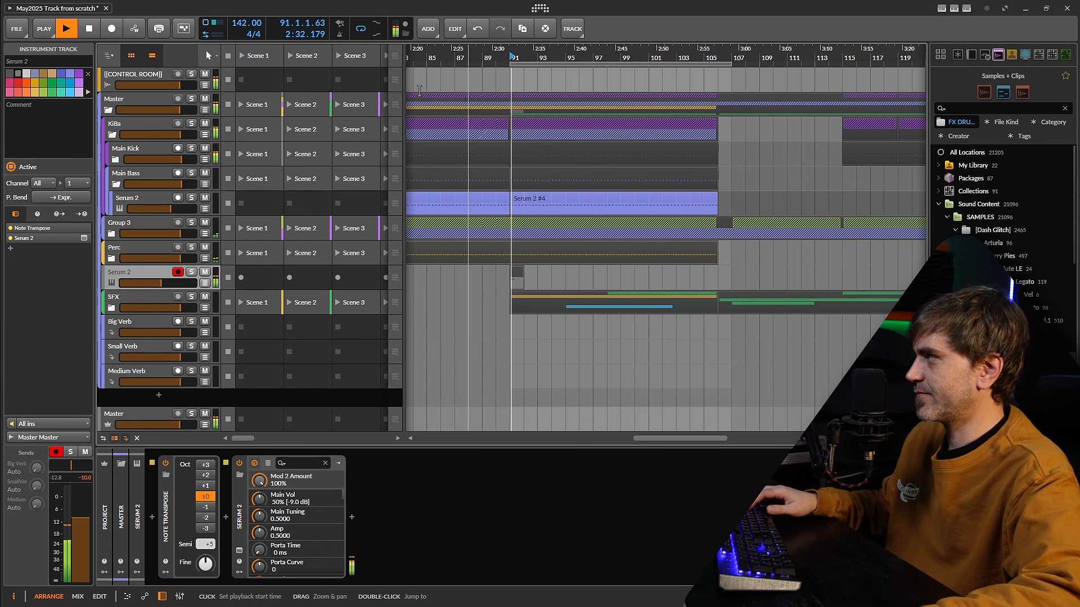
key("space")
key("space")
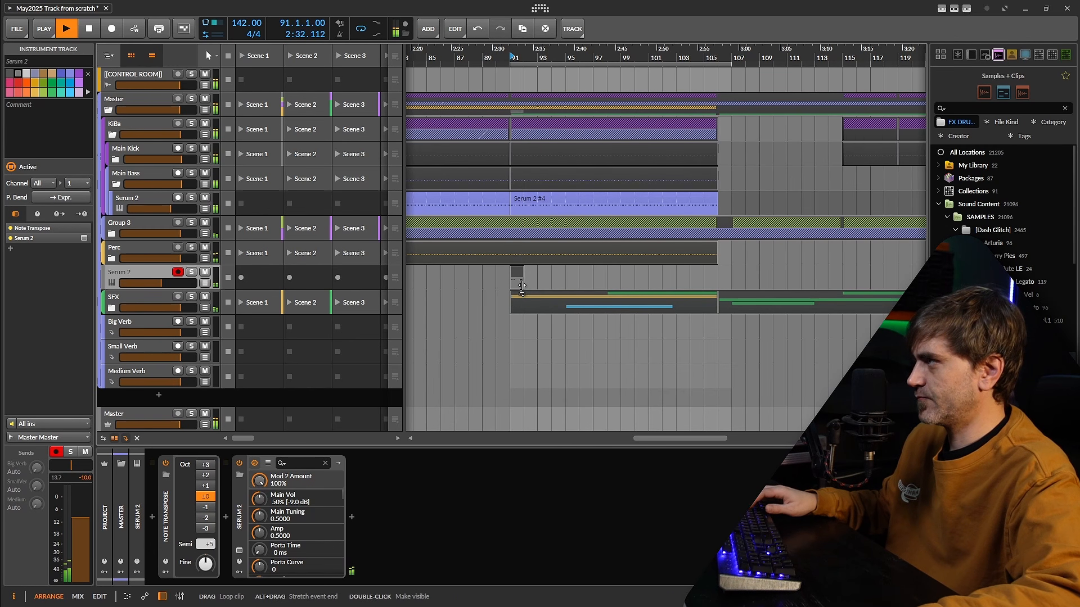
left_click_drag(524, 274, 731, 277)
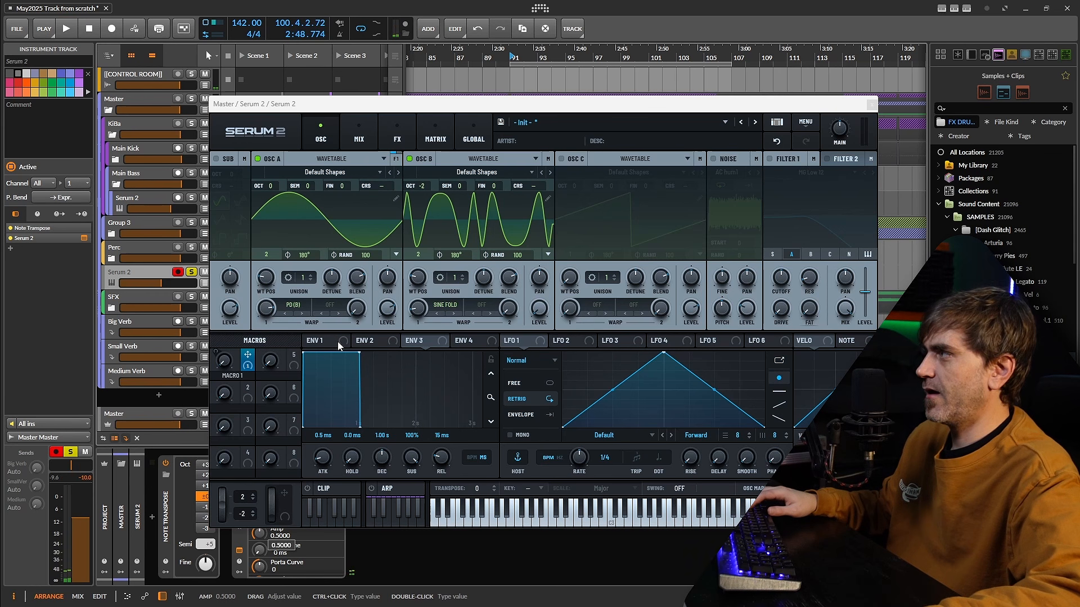
Step: Shape Serum 2's Env 1 with a 259 ms decay and a sustain of -21.8 dB during playback
left_click(338, 345)
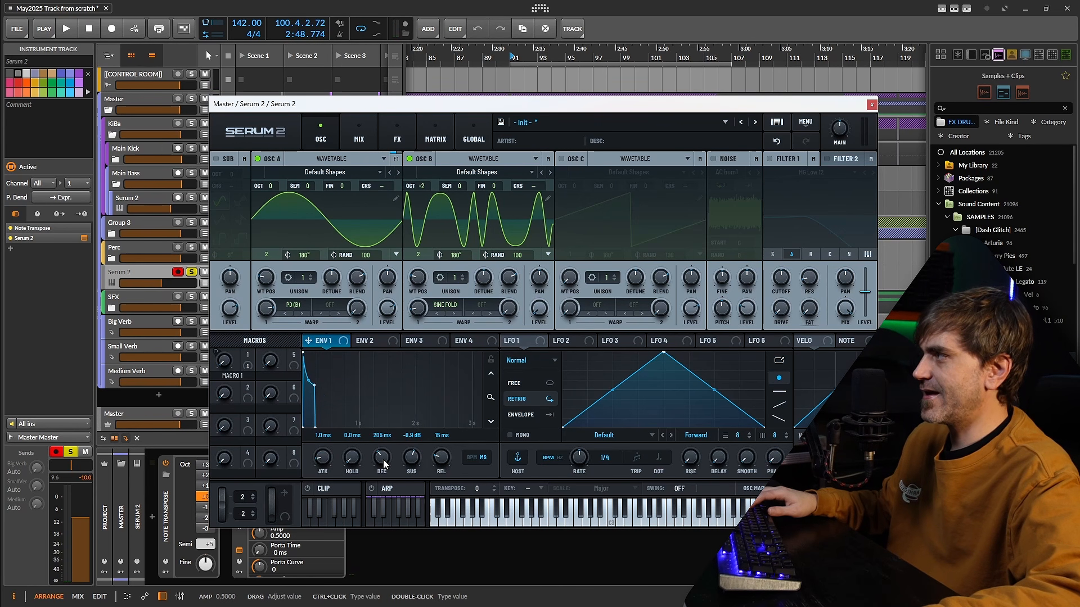
left_click_drag(384, 464, 383, 461)
key("space")
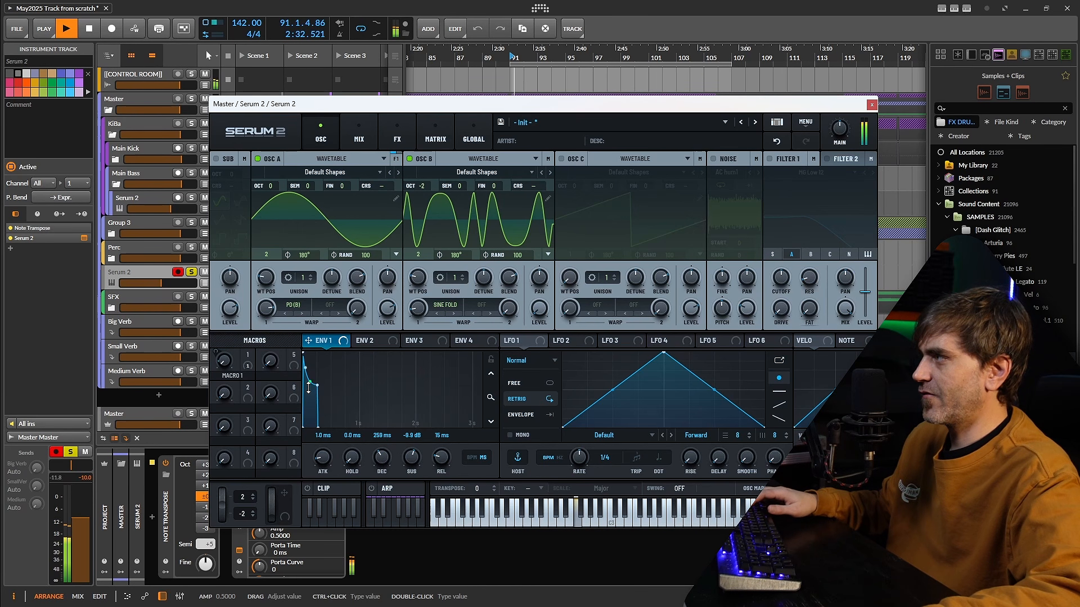
left_click_drag(308, 387, 310, 408)
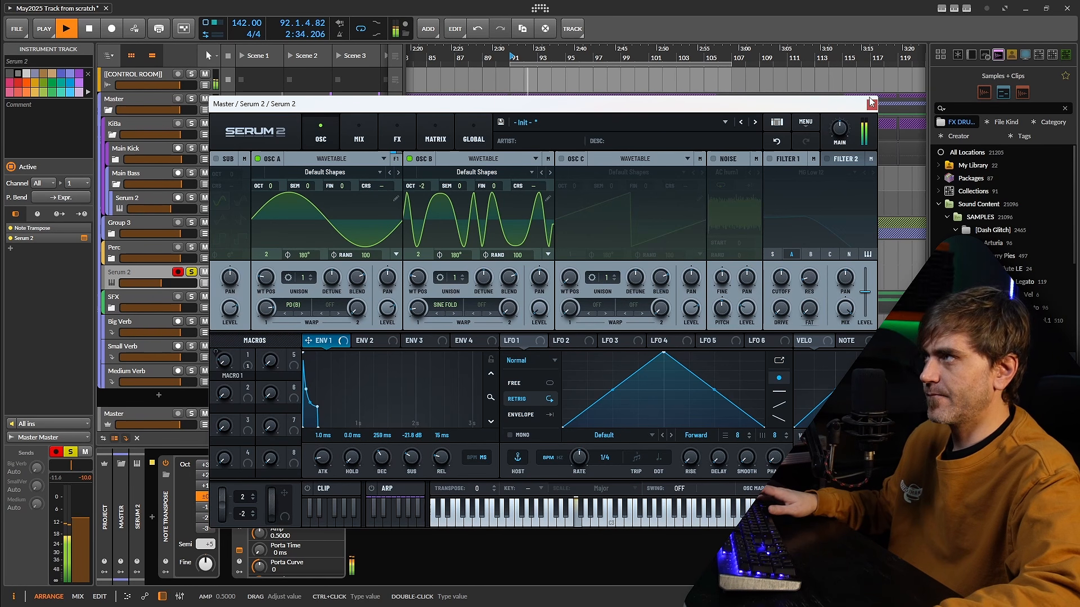
Step: Shorten Env 1's decay to 13 ms, lower its sustain to -25.7 dB and lock the envelope display's zoom
key("space")
key("space")
left_click_drag(379, 459, 380, 466)
key("space")
left_click(490, 360)
key("space")
key("space")
key("space")
key("space")
key("space")
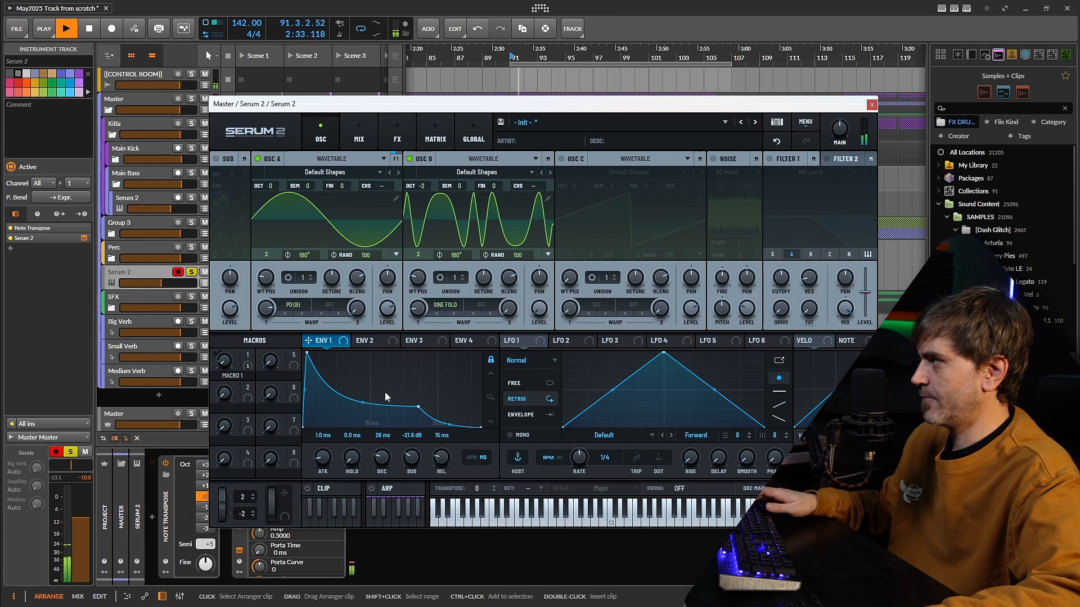
left_click_drag(416, 458, 383, 465)
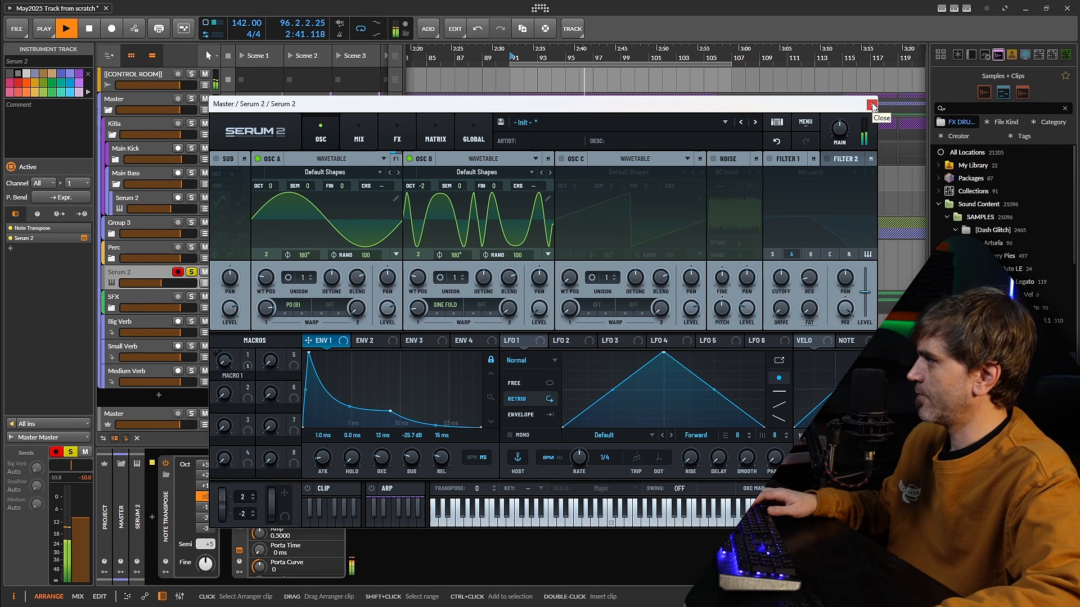
Step: Bypass the Delay and Reverb effects, audition the drier bass and close the synth window
left_click(359, 134)
key("space")
left_click(397, 134)
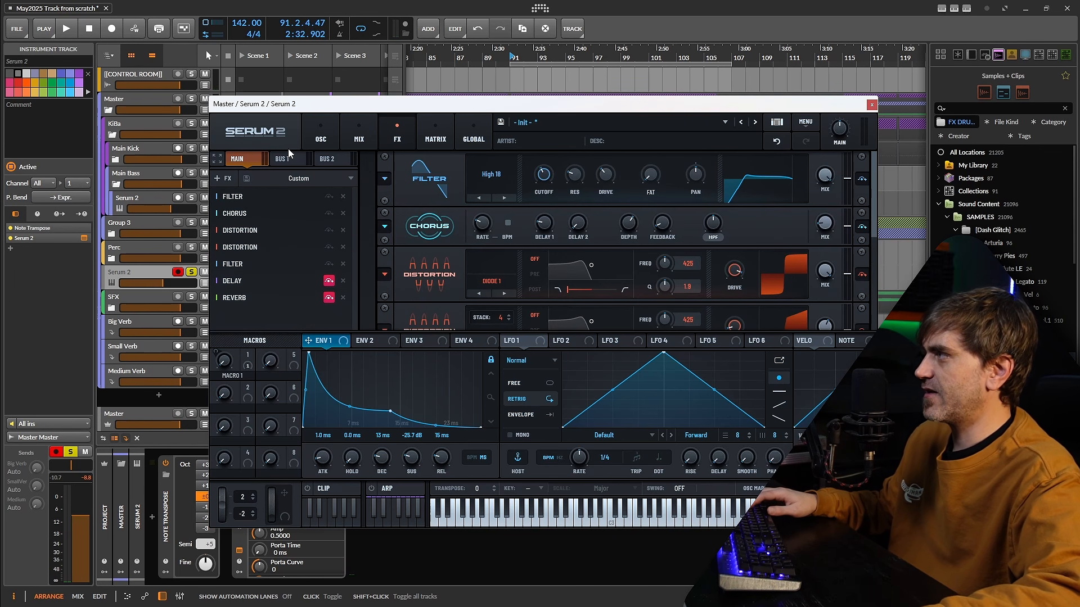
left_click(320, 135)
key("space")
key("space")
left_click(871, 105)
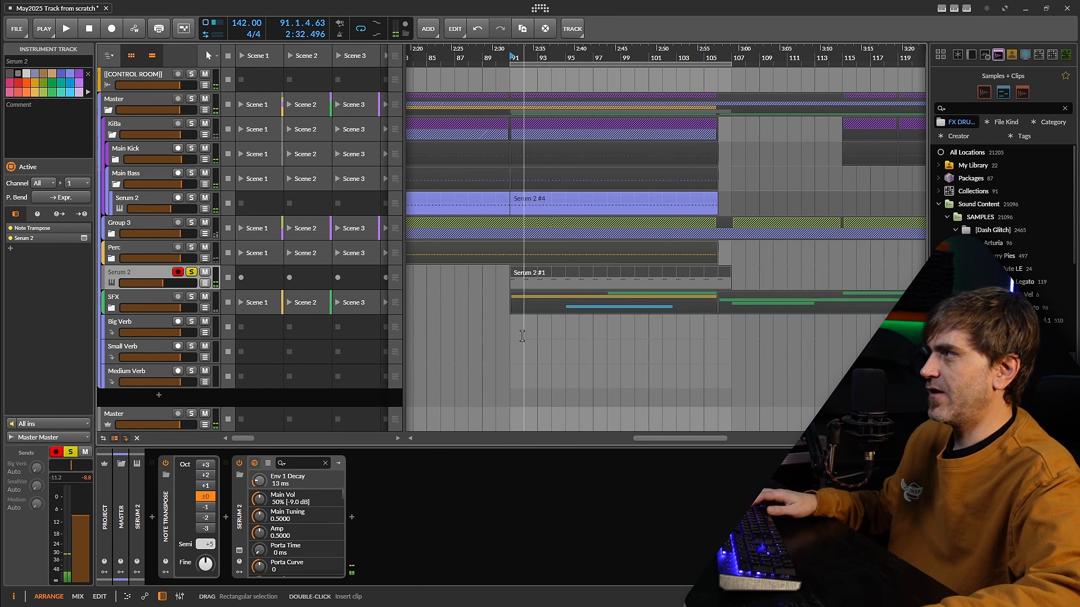
Step: Bounce the Serum 2 #1 clip to audio, and unsolo and mute its source track
right_click(534, 274)
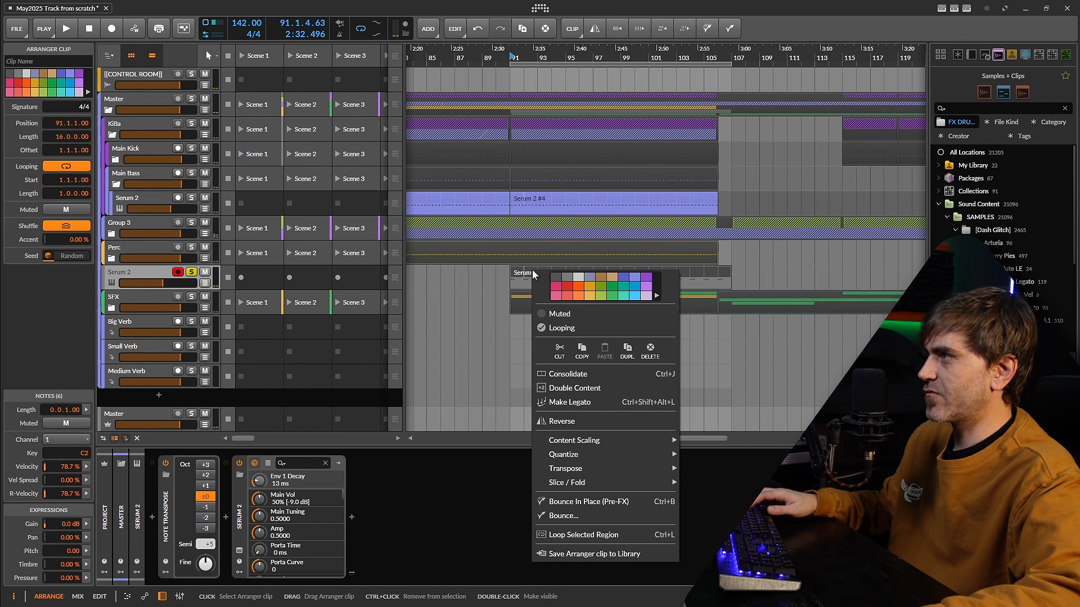
left_click(574, 517)
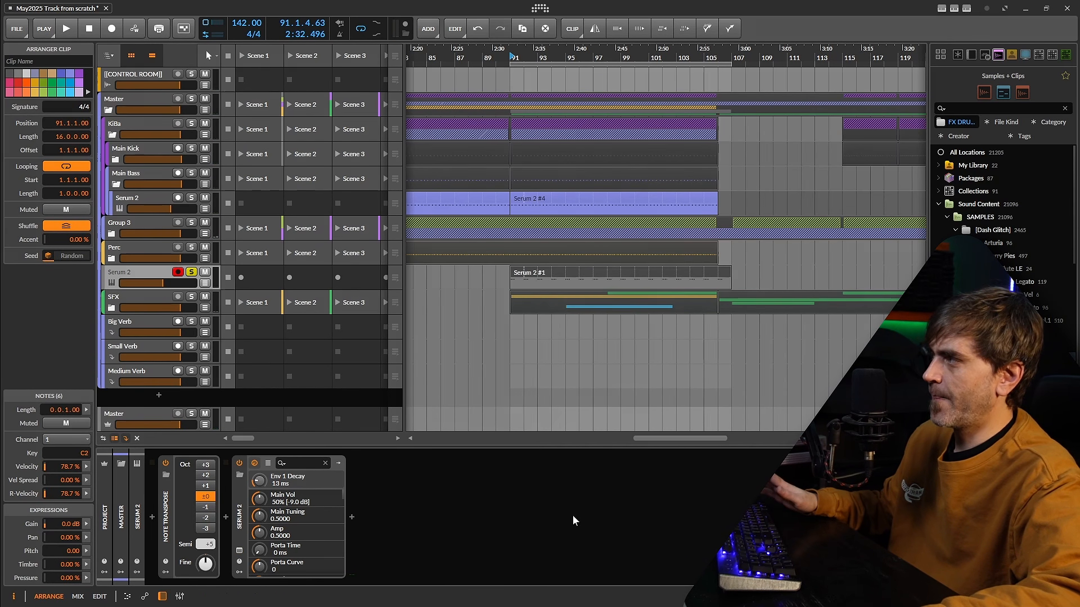
left_click(569, 425)
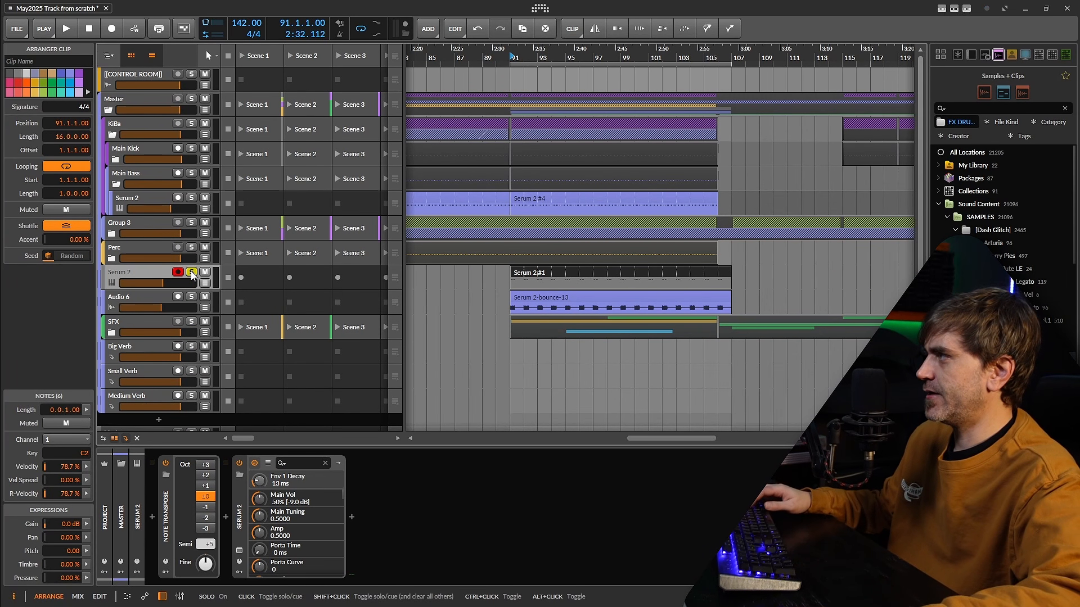
left_click(191, 271)
left_click(205, 271)
Step: Enlarge the Audio 6 track and split the bounced clip at bar 92
left_click_drag(162, 315, 162, 360)
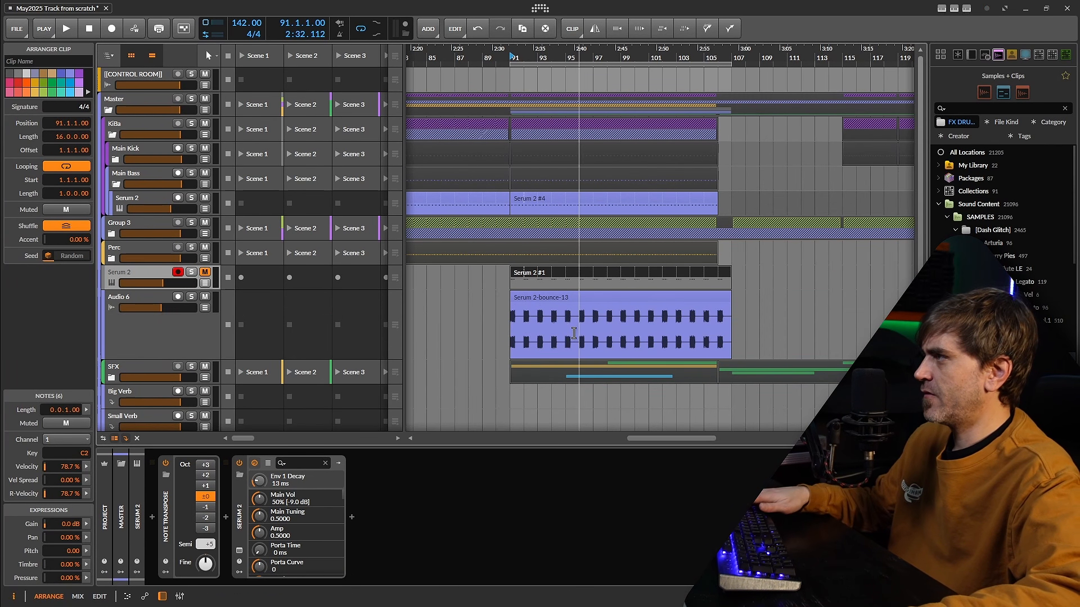
scroll(519, 340, "up", 5)
key("5")
left_click(543, 343)
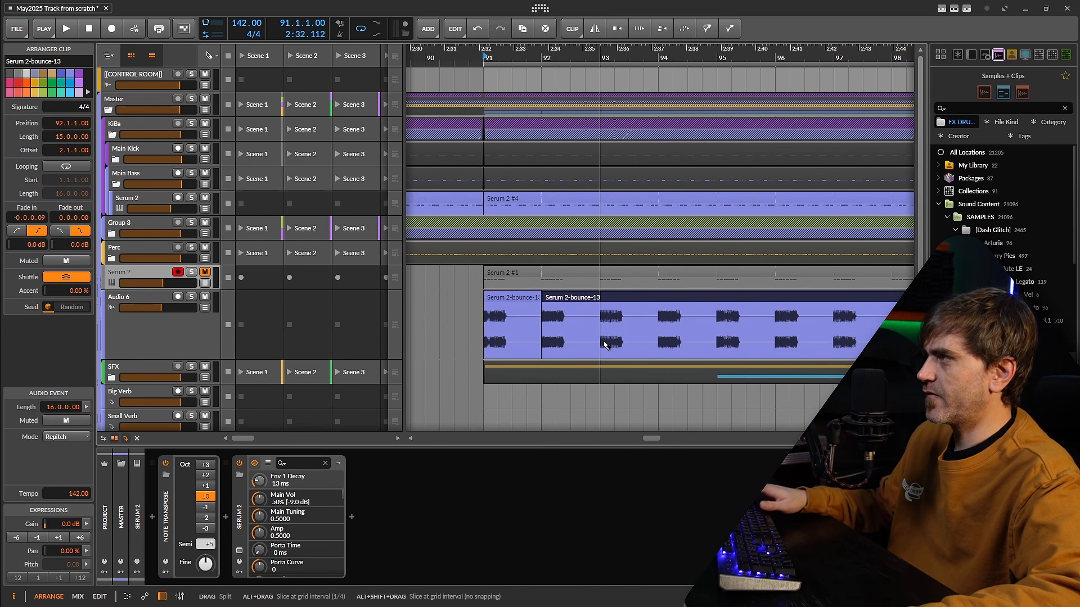
Step: Slice the bounced clip on Audio 6 into one-bar pieces and place the play position just before bar 91
scroll(605, 344, "down", 6)
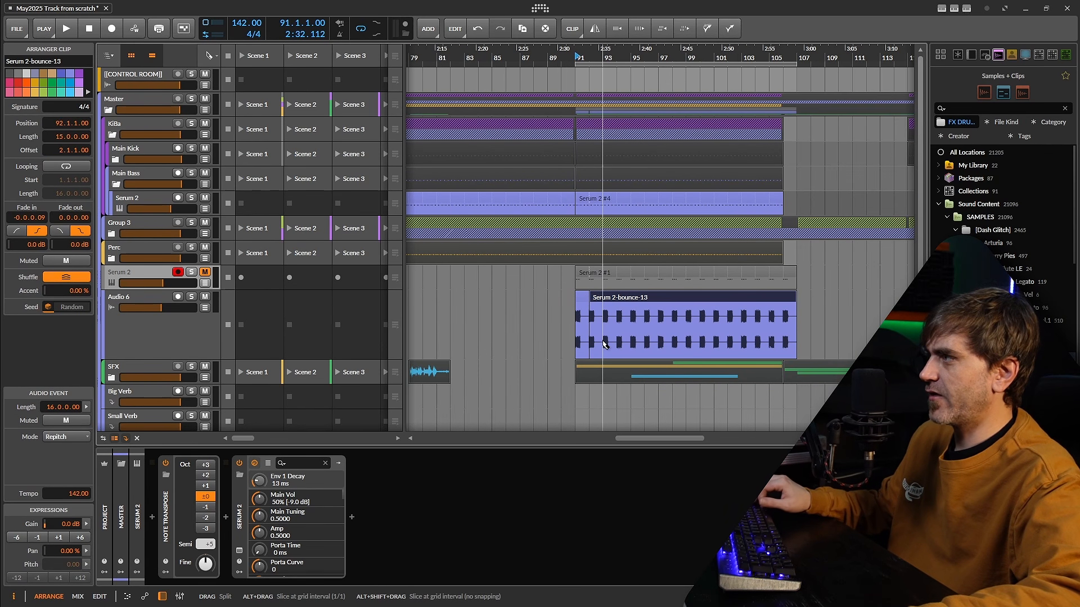
left_click(605, 344, "alt")
key("1")
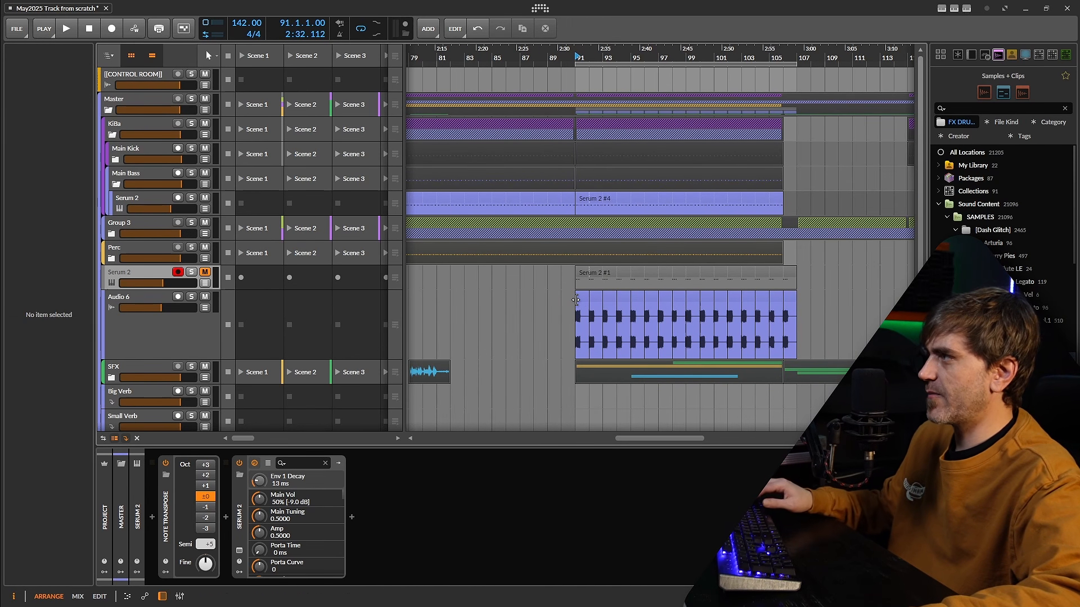
scroll(575, 300, "up", 4)
left_click(514, 301)
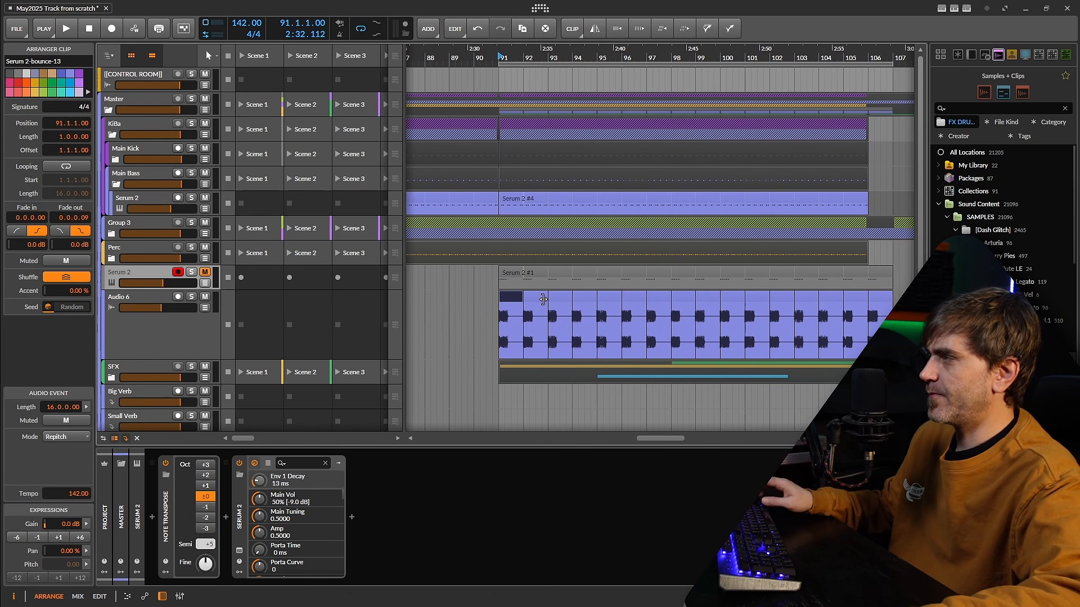
left_click(493, 300)
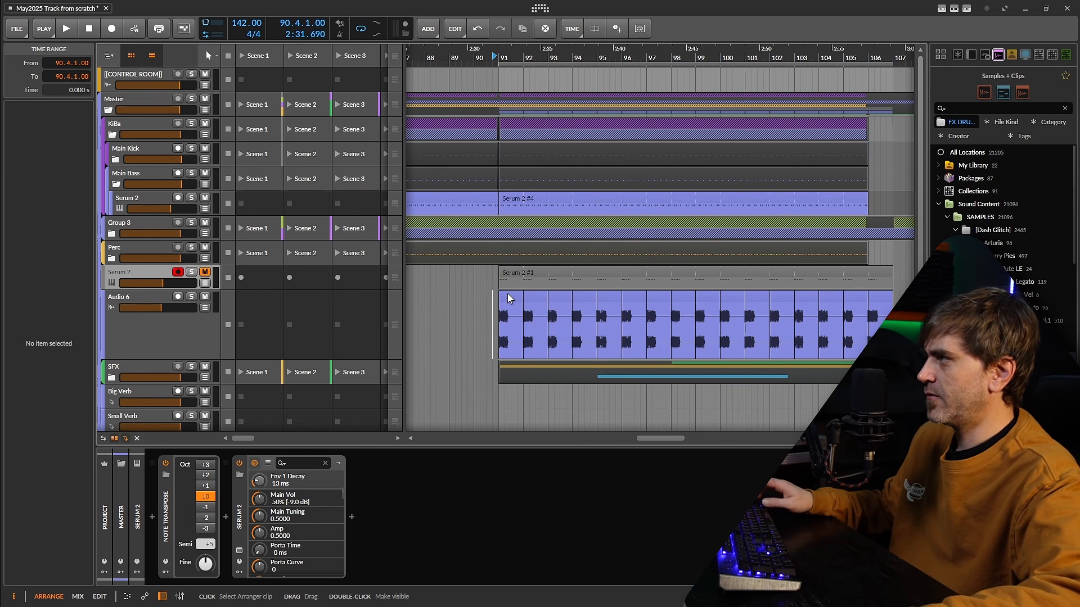
Step: Audition the sliced bounce from bar 91 and raise the Audio 6 track's volume
left_click(225, 326)
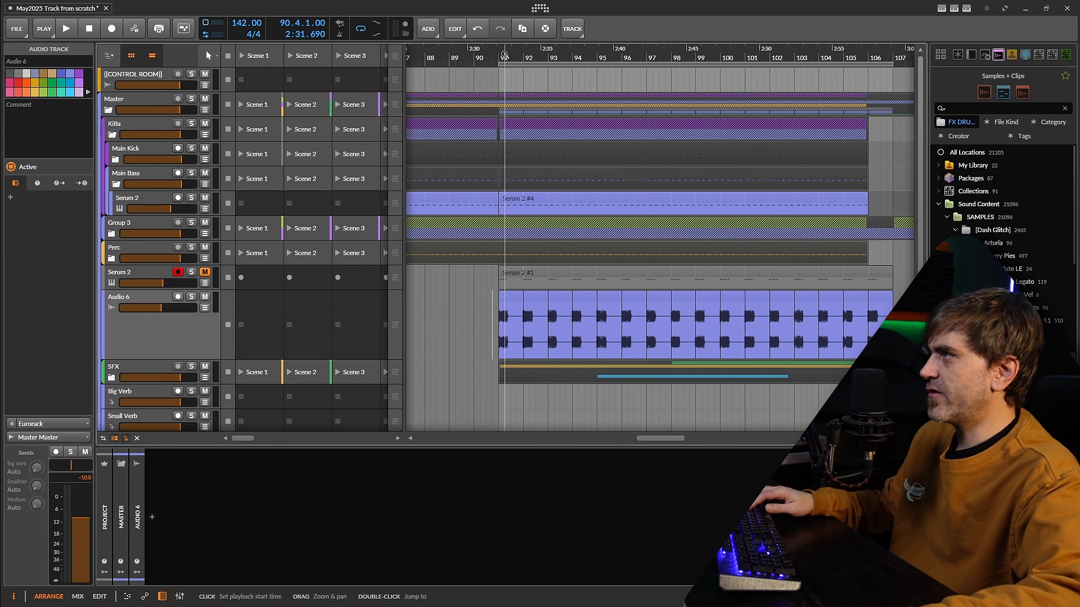
key("space")
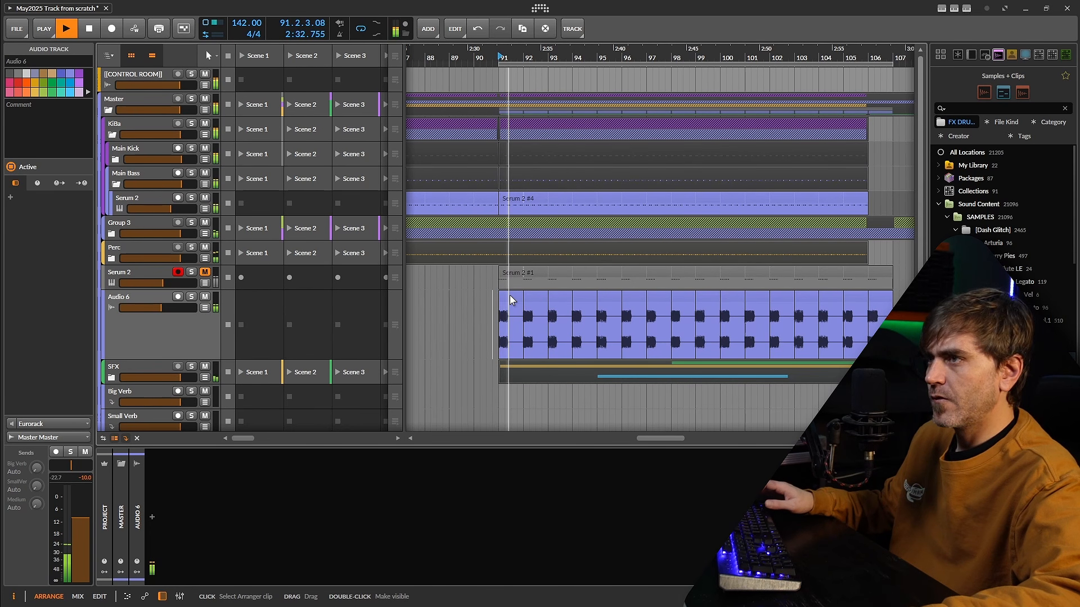
key("space")
key("space")
left_click_drag(157, 311, 166, 311)
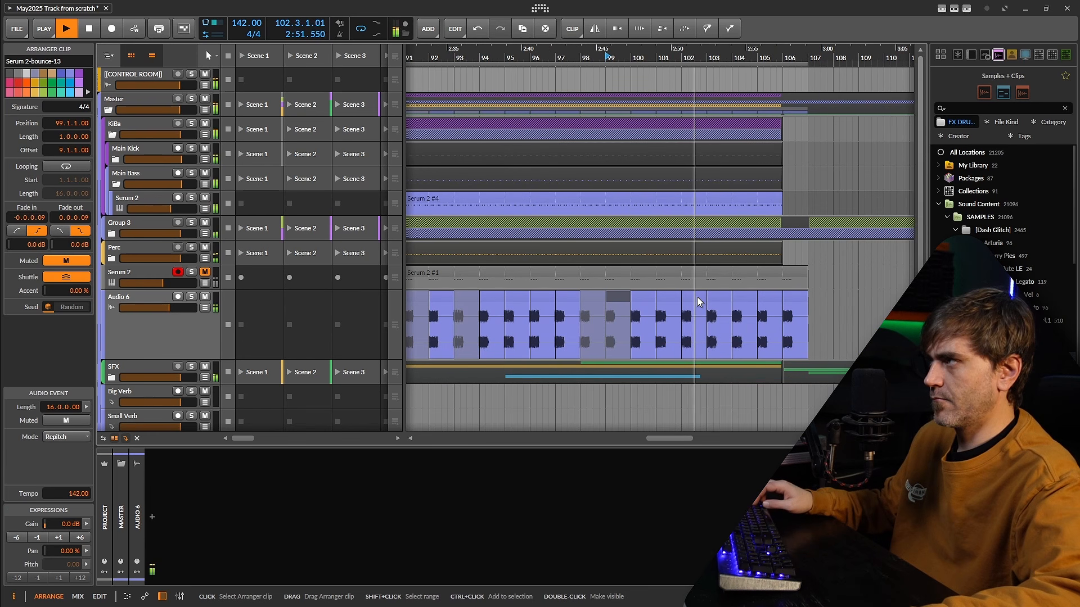
Step: Mute every other one-bar slice on Audio 6 so the bass plays only on alternate bars
left_click(697, 298)
key("alt+m")
scroll(697, 307, "left", 1)
key("space")
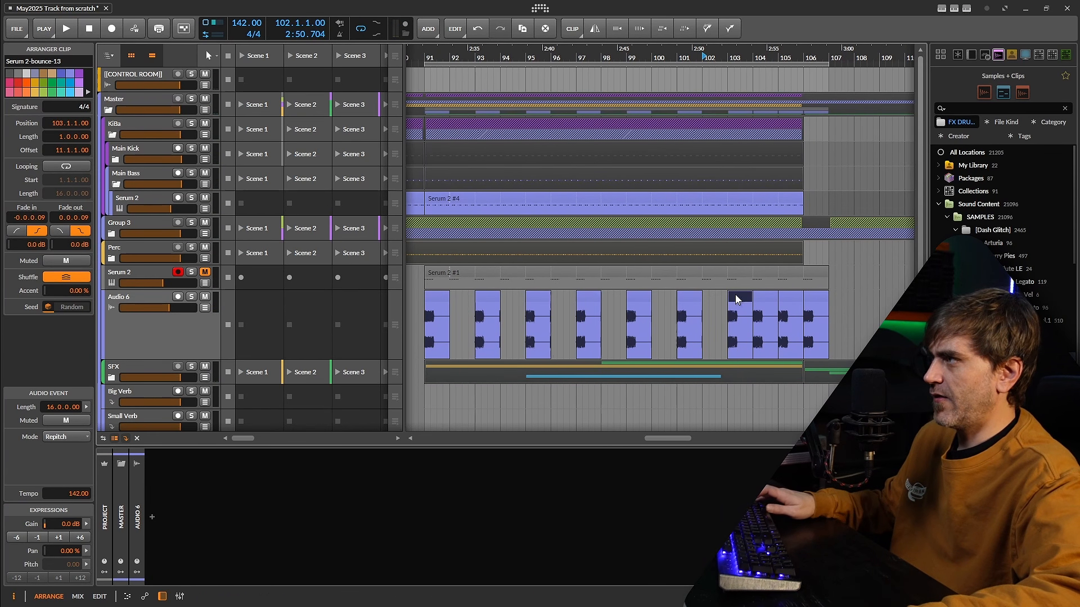
Step: Adjust the EQ filter of the Delay+ on Audio 6 and change the delay's stereo mode
left_click_drag(647, 49, 663, 50)
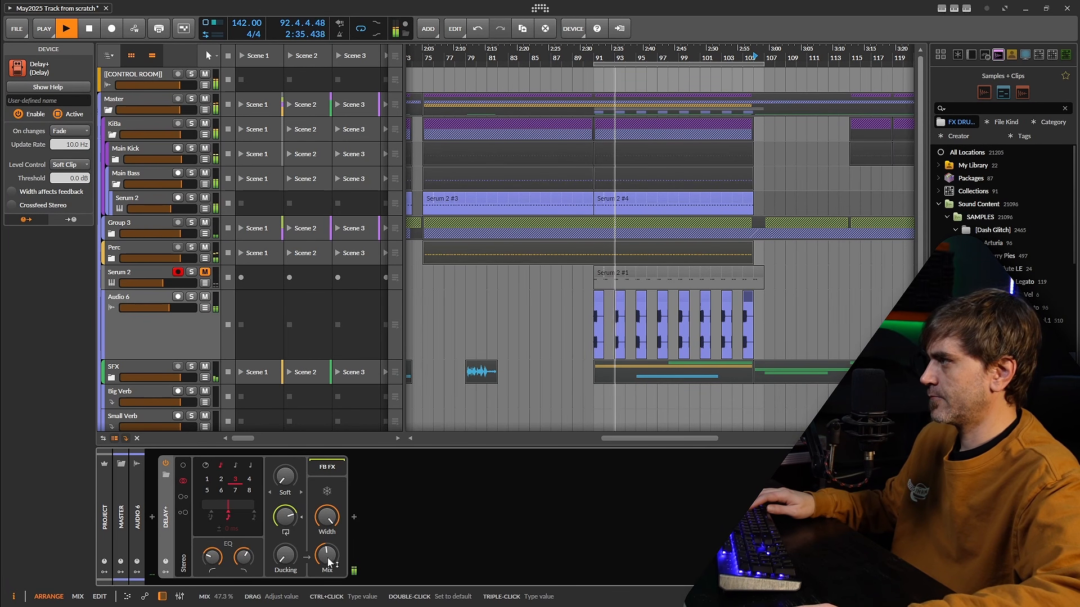
left_click_drag(203, 553, 243, 544)
left_click(182, 497)
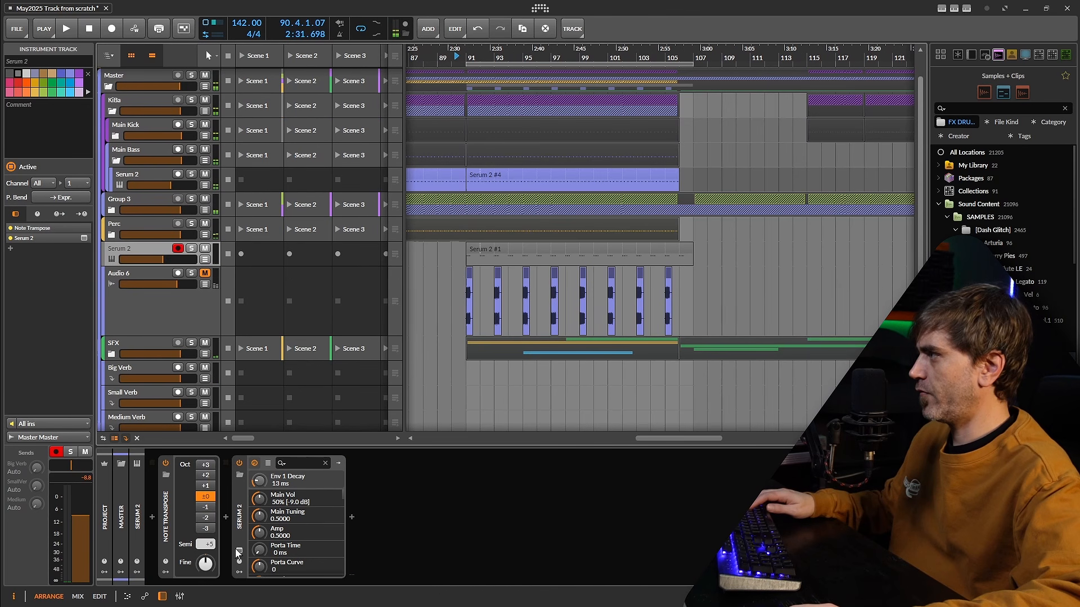
Step: In Serum 2, remove all modulators from Macro 1, assign note Velo as its mod source, and close the synth window
left_click(237, 553)
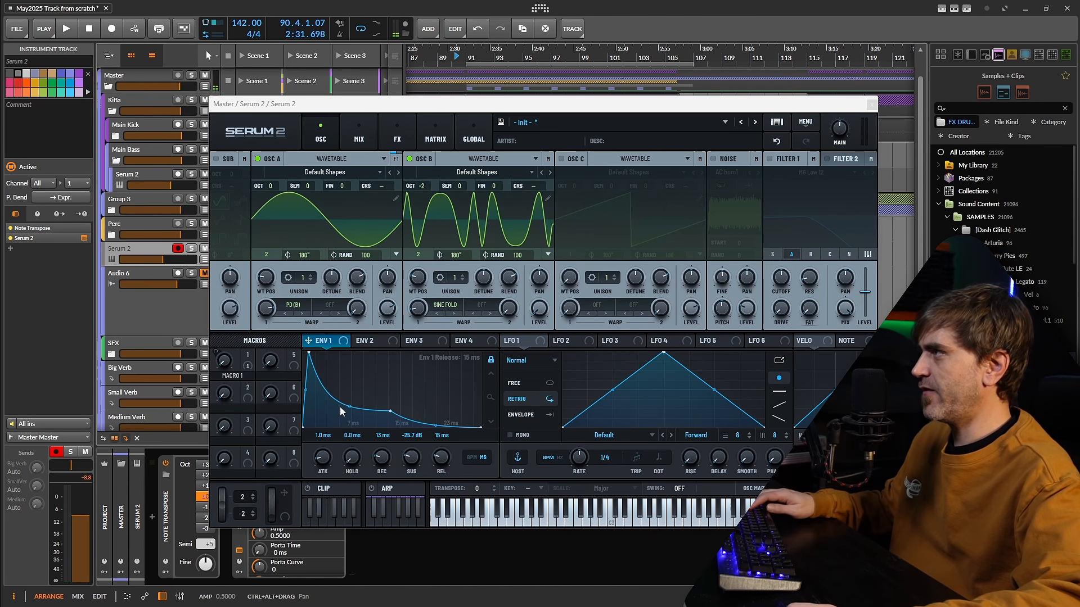
right_click(224, 361)
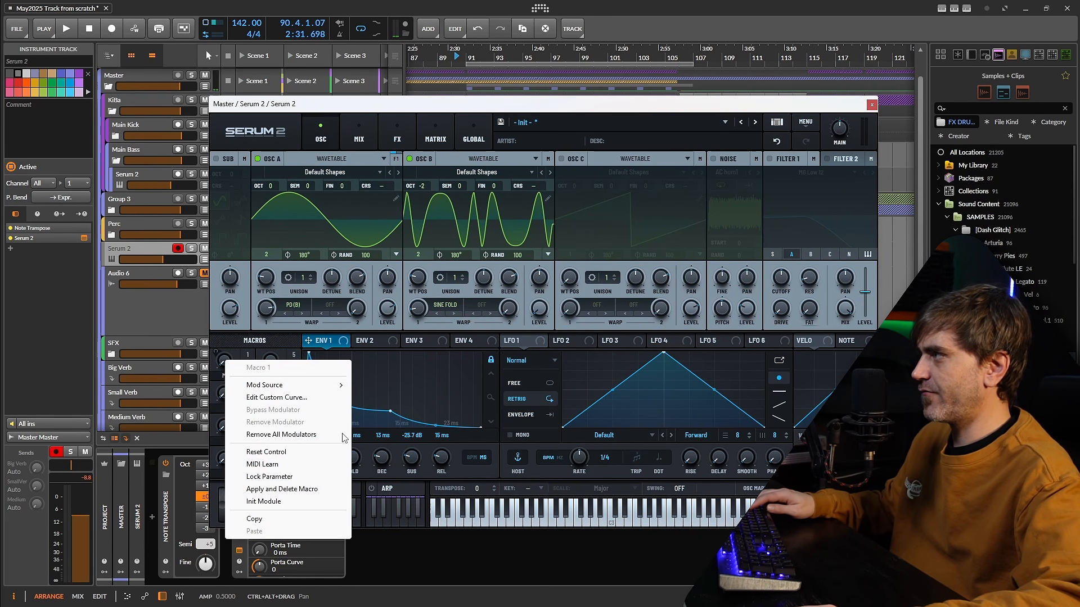
left_click(281, 435)
right_click(219, 362)
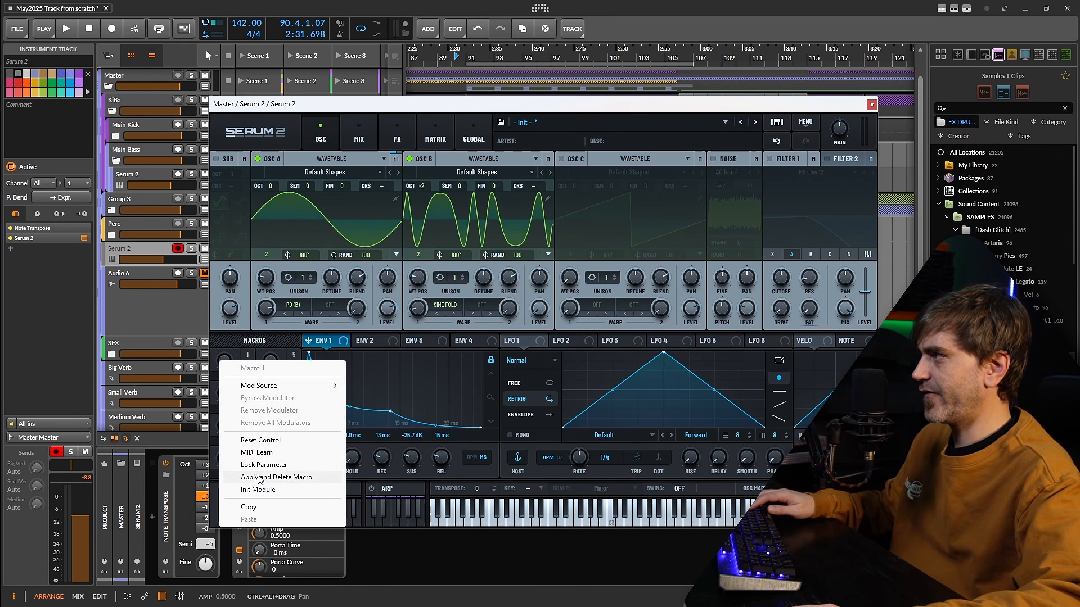
mouse_move(281, 385)
mouse_move(394, 412)
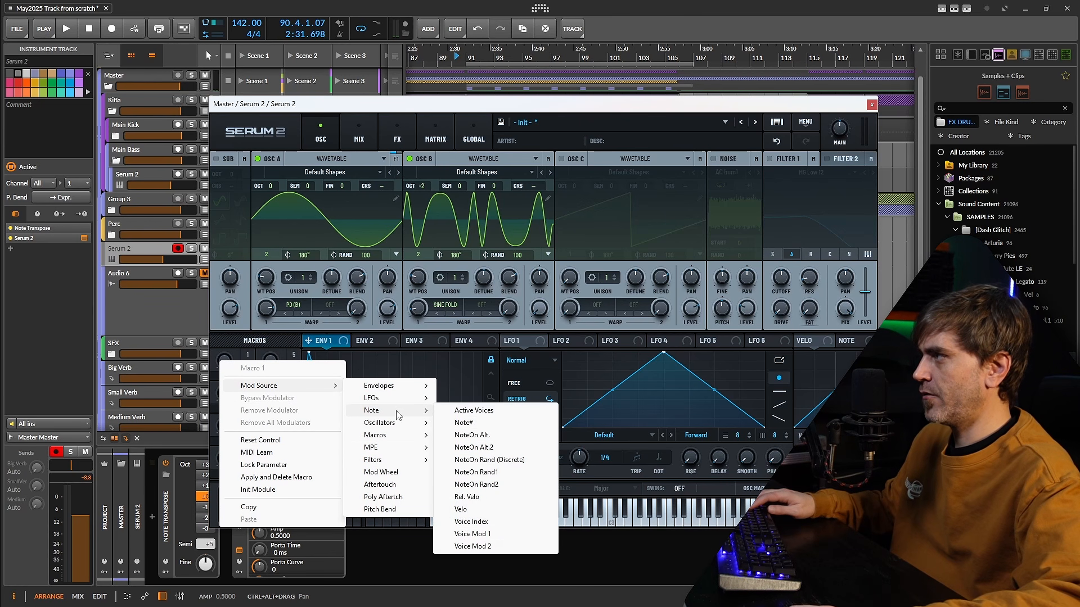
left_click(462, 509)
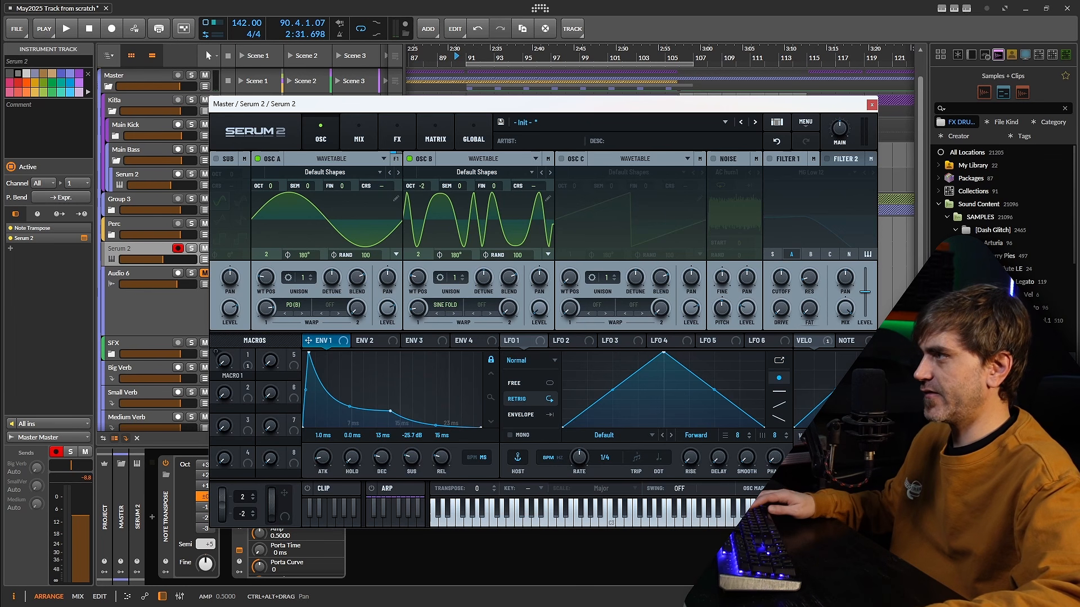
key("space")
key("space")
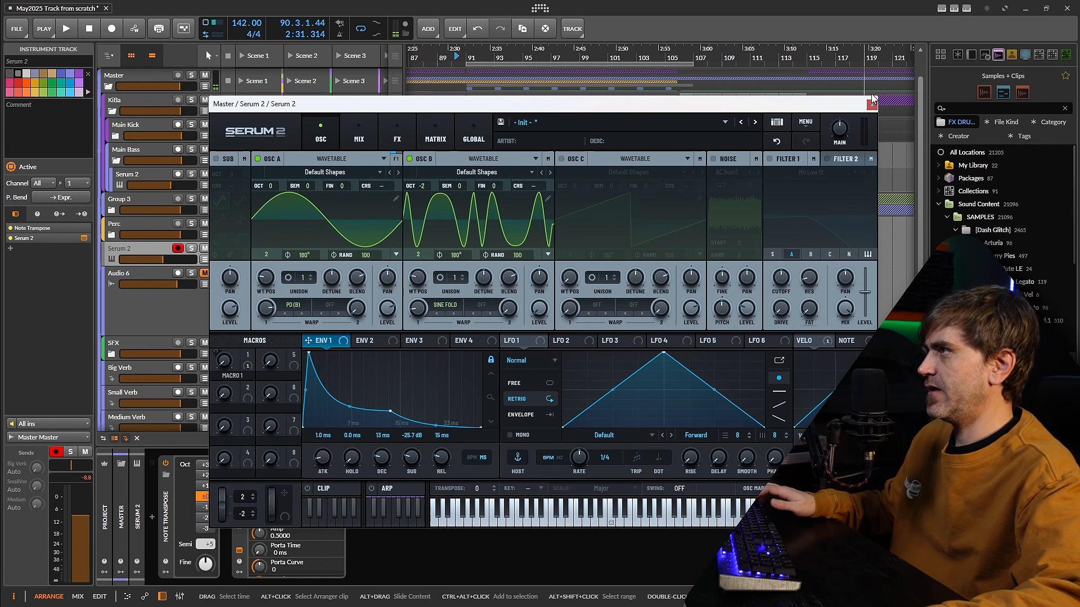
left_click(871, 105)
Step: Duplicate the C2 notes in the Serum 2 #1 clip to fill the one-bar loop and delete the excess past bar 2
scroll(530, 194, "up", 3)
double_click(453, 250)
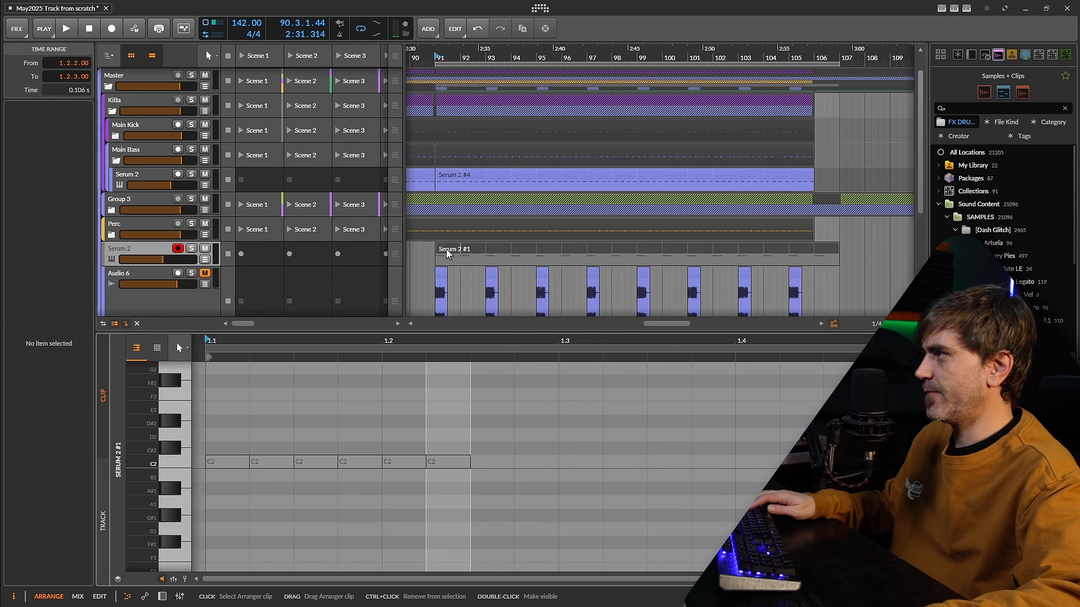
key("ctrl+a")
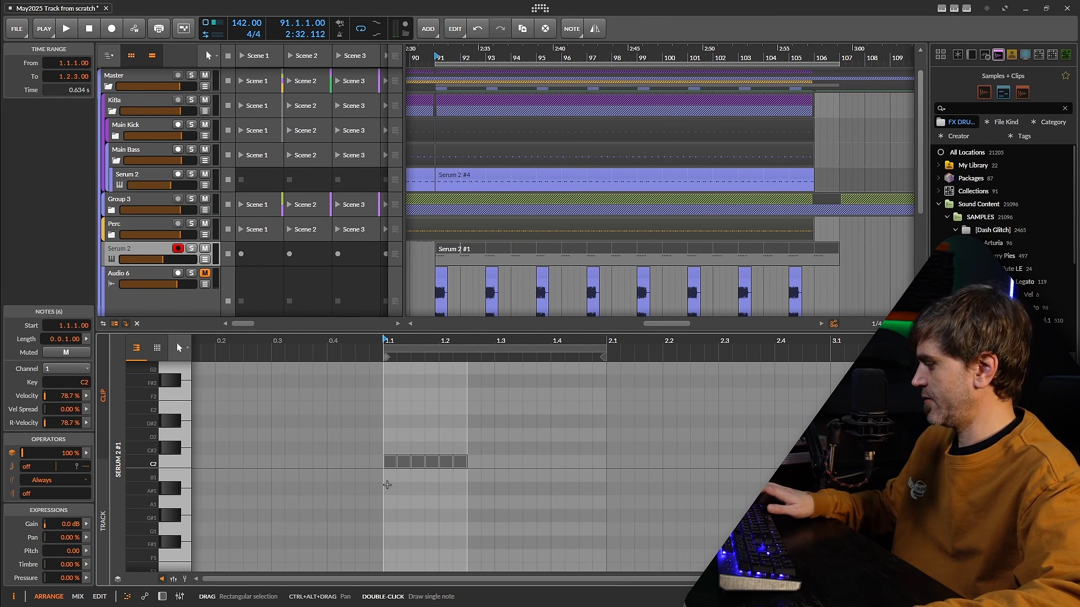
key("ctrl+d")
key("ctrl+d")
left_click_drag(689, 474, 608, 481)
key("Delete")
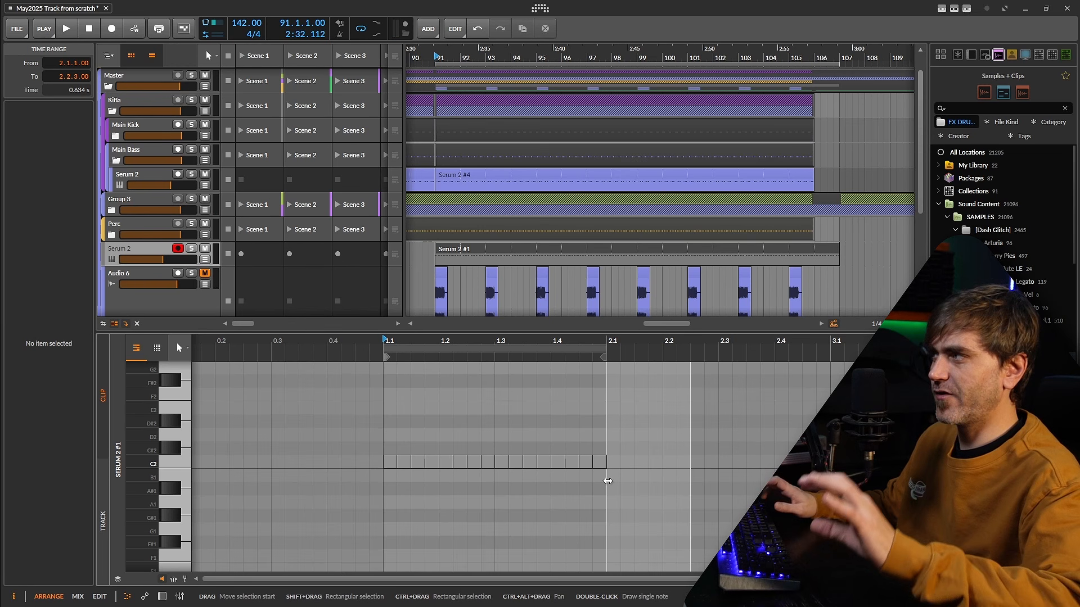
Step: Select all sixteen notes, set the Serum 2 track's volume to -5.6 dB, and solo it to audition the pattern
left_click(627, 436)
left_click_drag(600, 448, 390, 471)
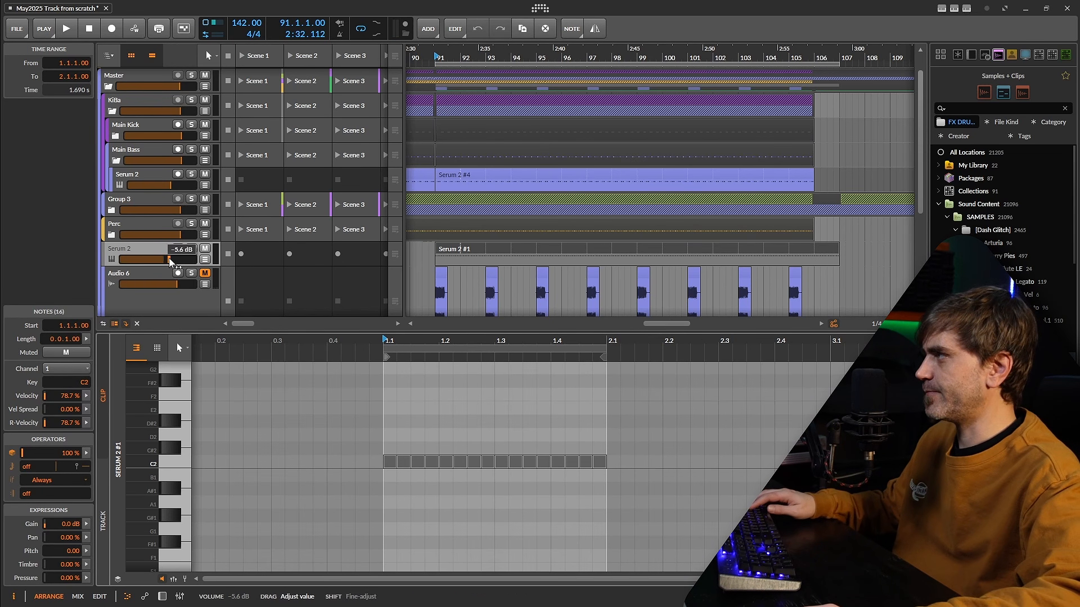
left_click(192, 249)
key("space")
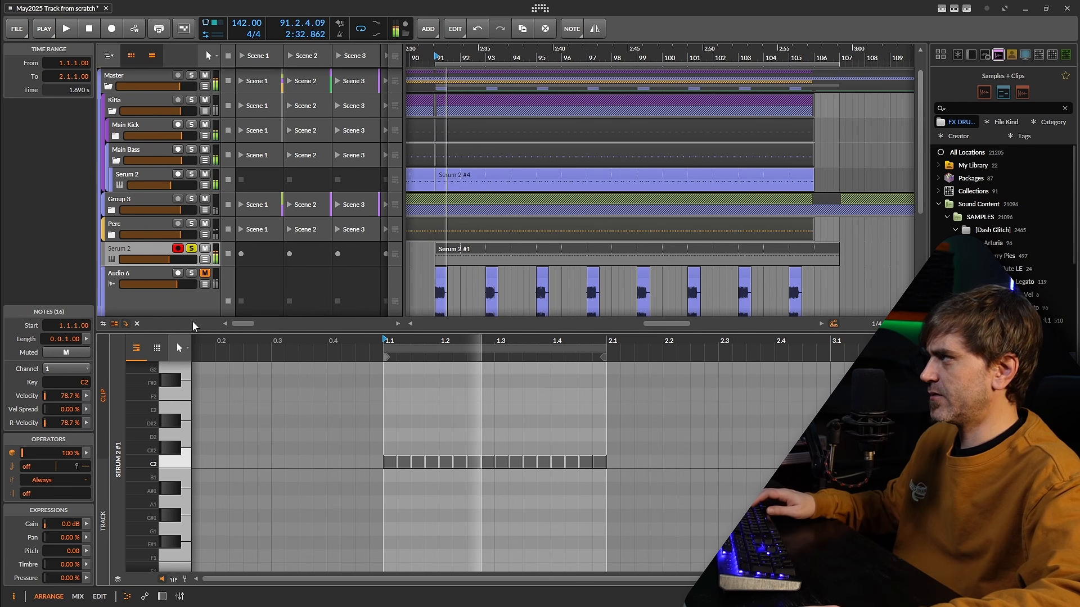
key("space")
Step: Show the velocity lane, randomize the selected notes' velocities with the histogram at 100 % scale and 0.00 % chaos, and audition them
left_click(173, 579)
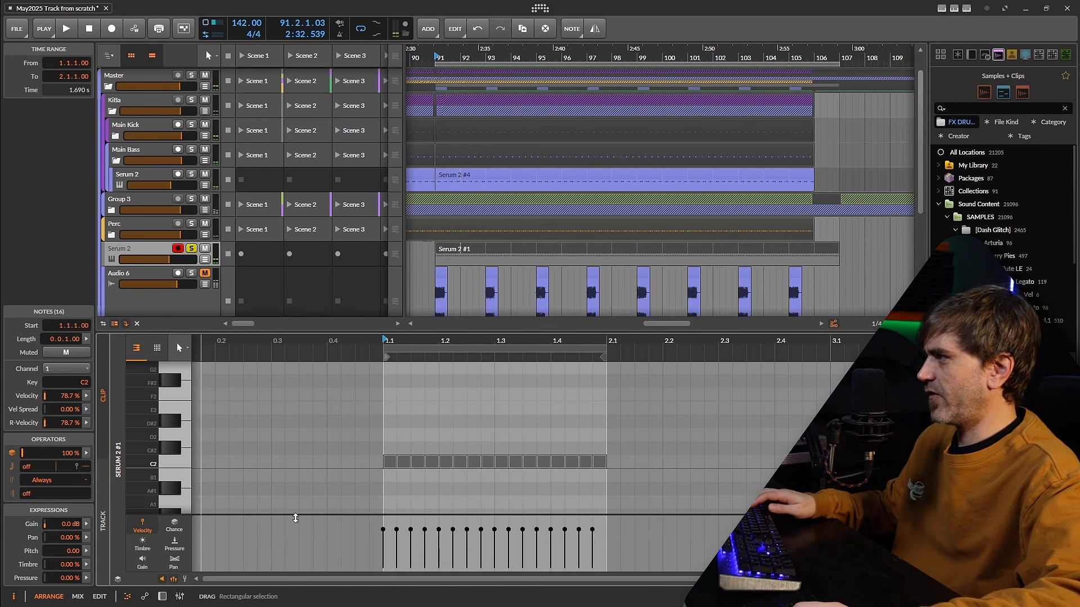
left_click(87, 397)
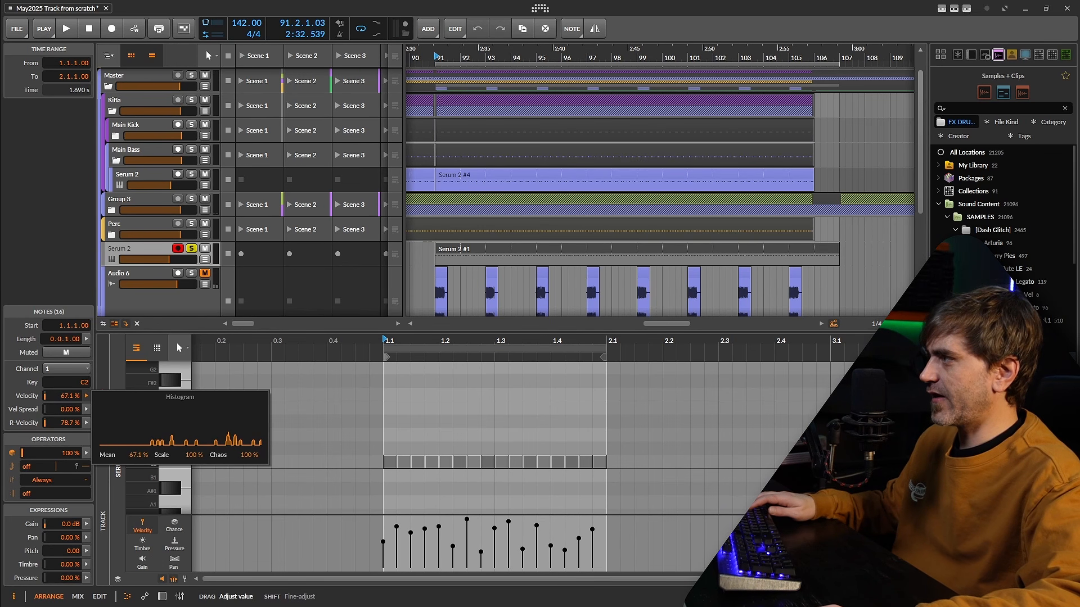
mouse_move(247, 455)
left_mouse_down()
mouse_move(247, 438)
mouse_move(248, 459)
left_mouse_up()
key("space")
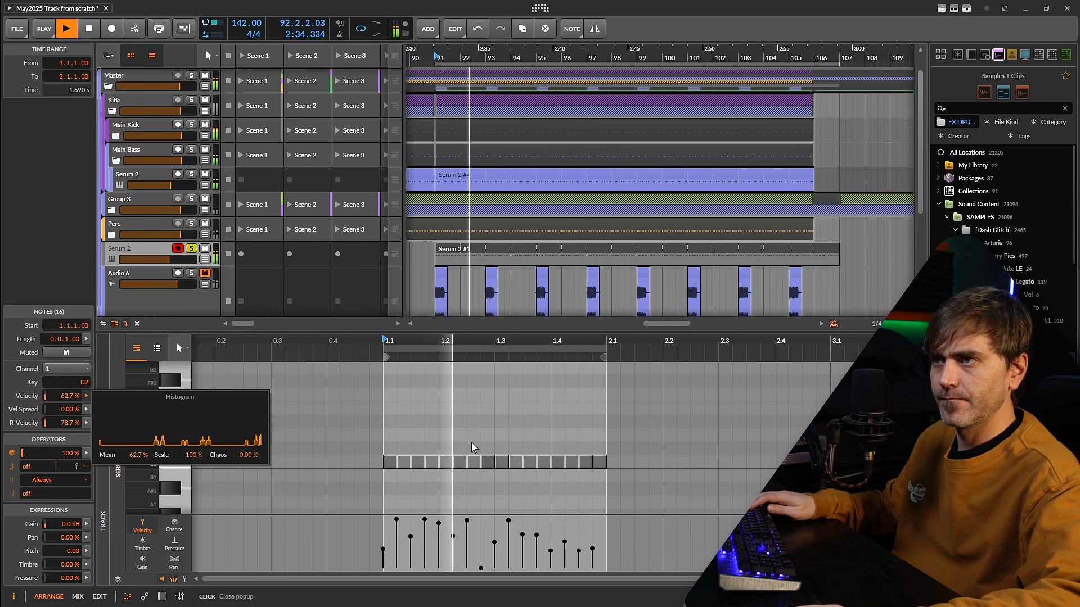
left_click(388, 463)
Step: Insert Snap Heap after Serum 2 and add a Gain effect to Serial Bus 1
scroll(395, 467, "up", 3)
scroll(399, 464, "up", 3)
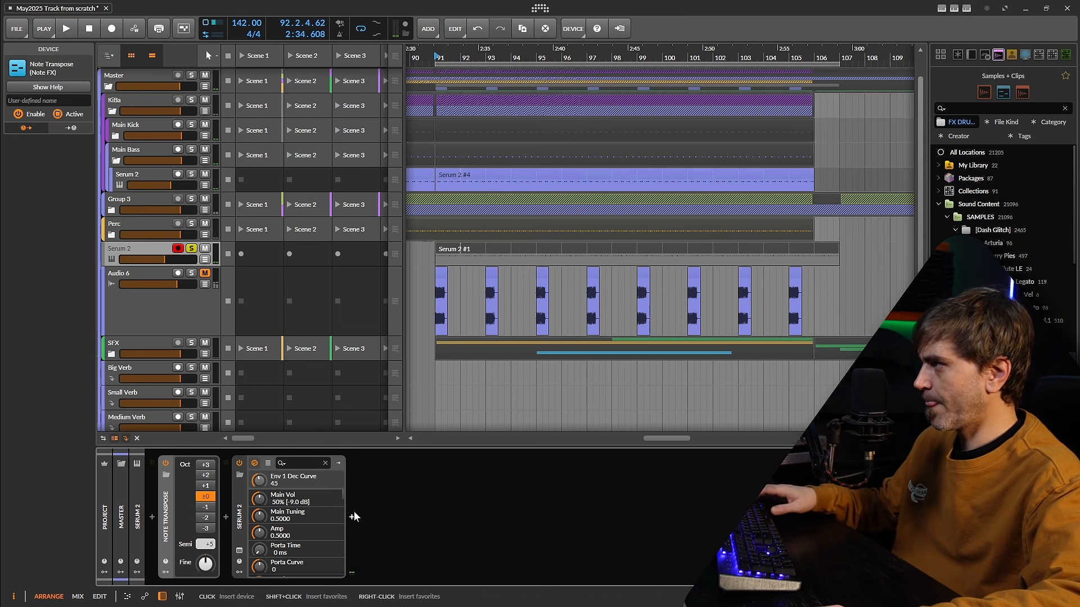
left_click(354, 516)
type("sna")
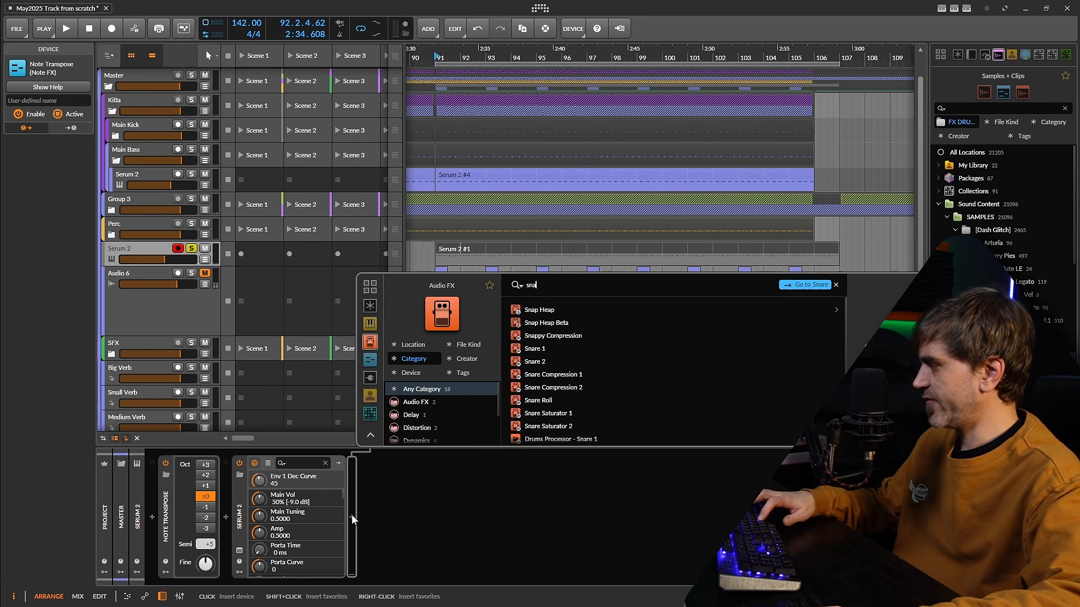
double_click(561, 311)
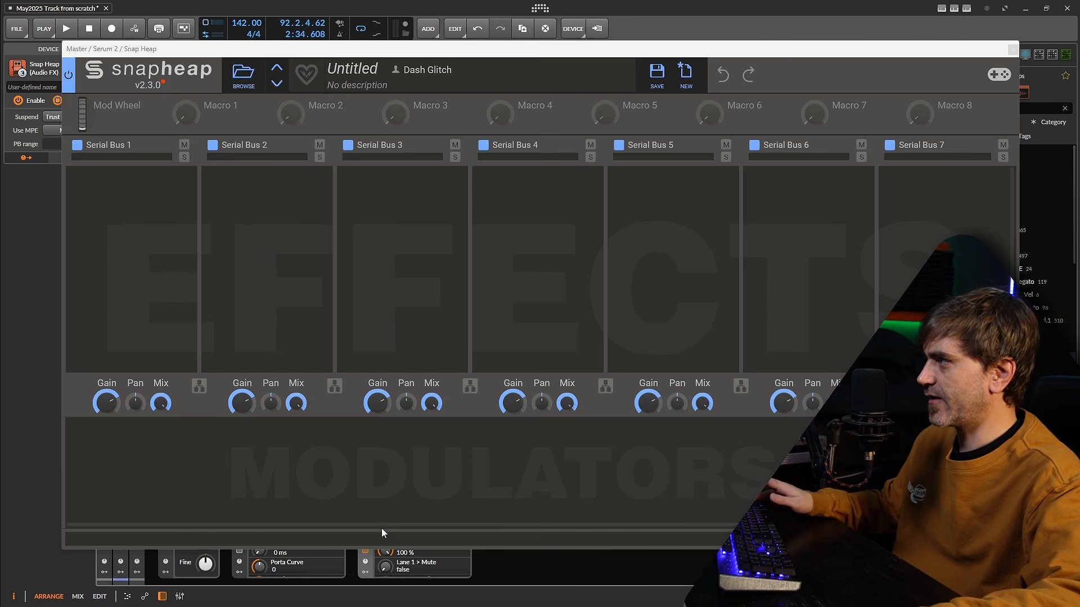
left_click(99, 195)
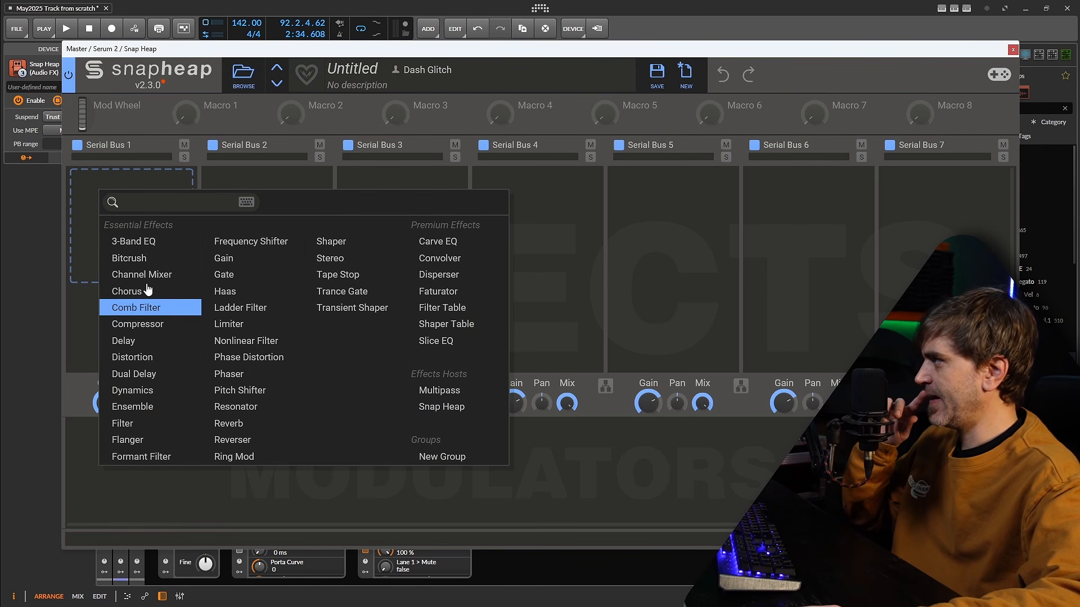
left_click(238, 259)
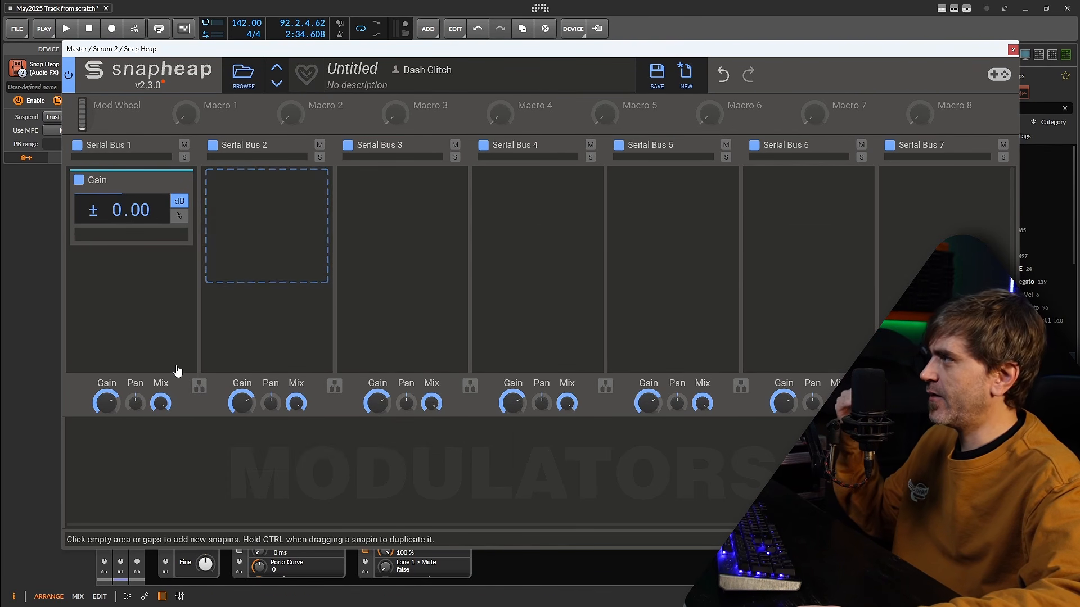
Step: Set the Gain effect to 0.0 % and add an LFO that modulates it by +50.0 %
left_click_drag(99, 208, 160, 287)
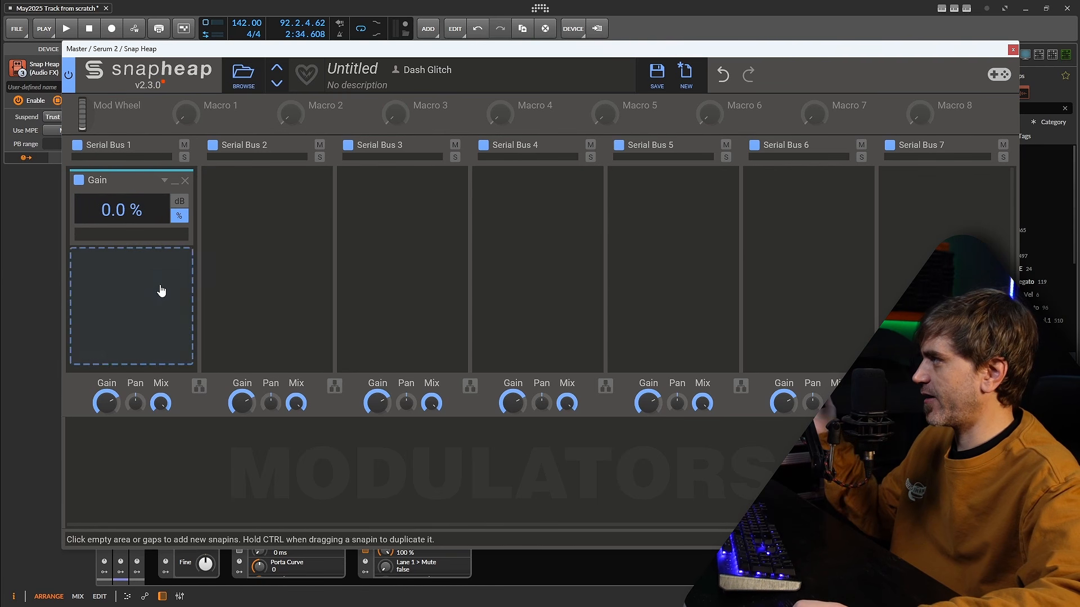
left_click(117, 447)
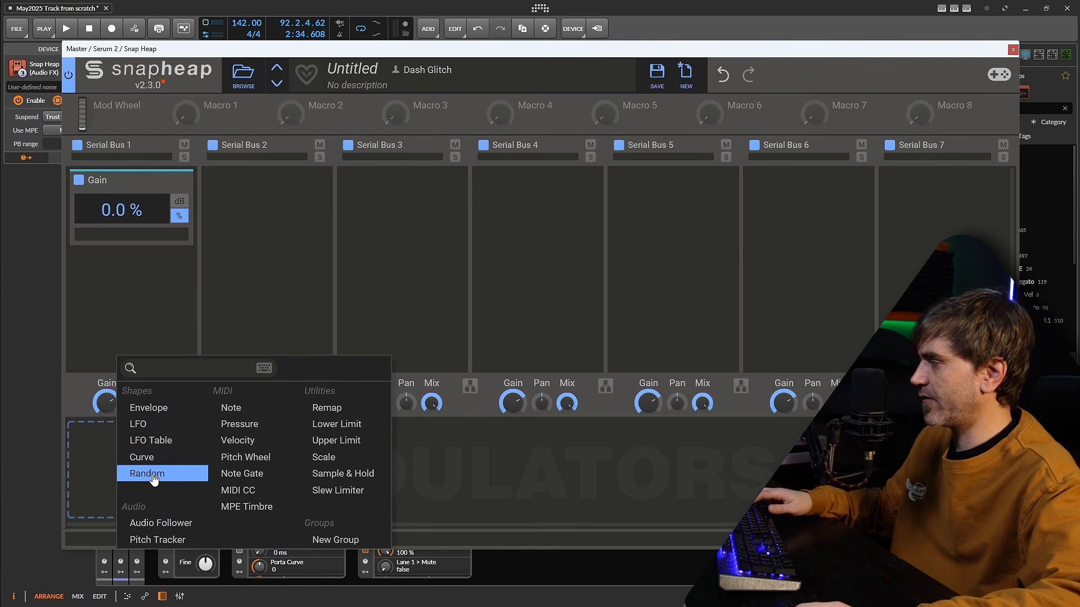
left_click(143, 425)
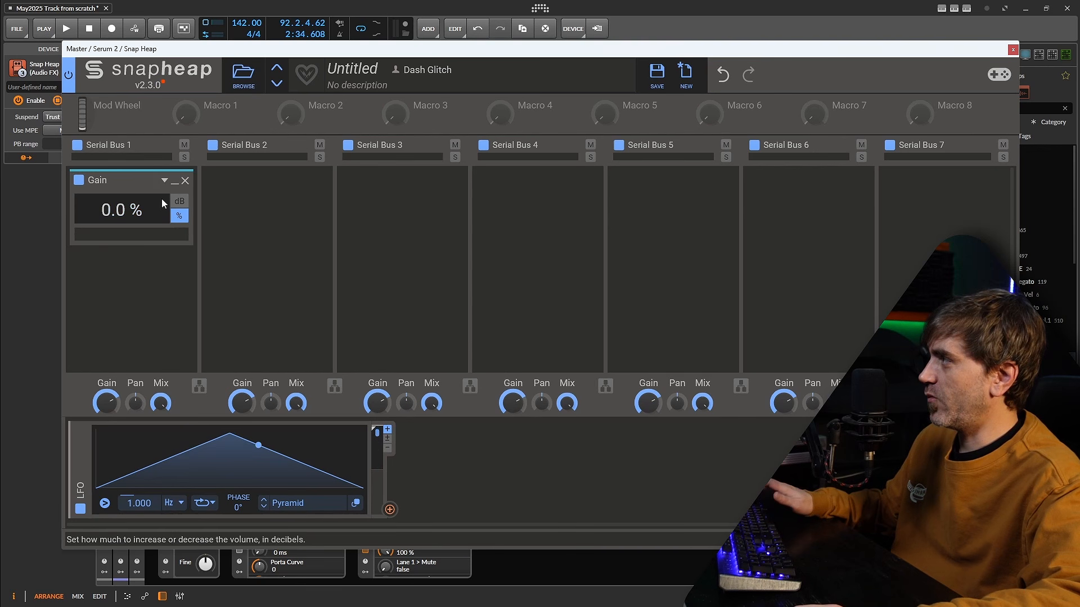
left_click_drag(390, 510, 124, 229)
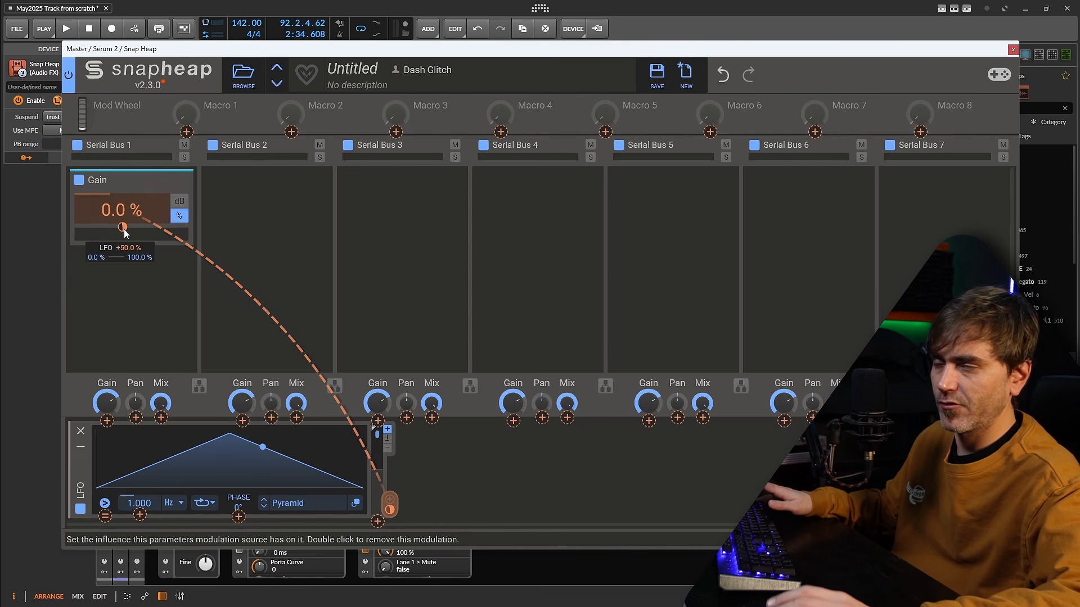
Step: Audition the LFO-modulated gain and open the LFO's shape in the LFO Editor
key("space")
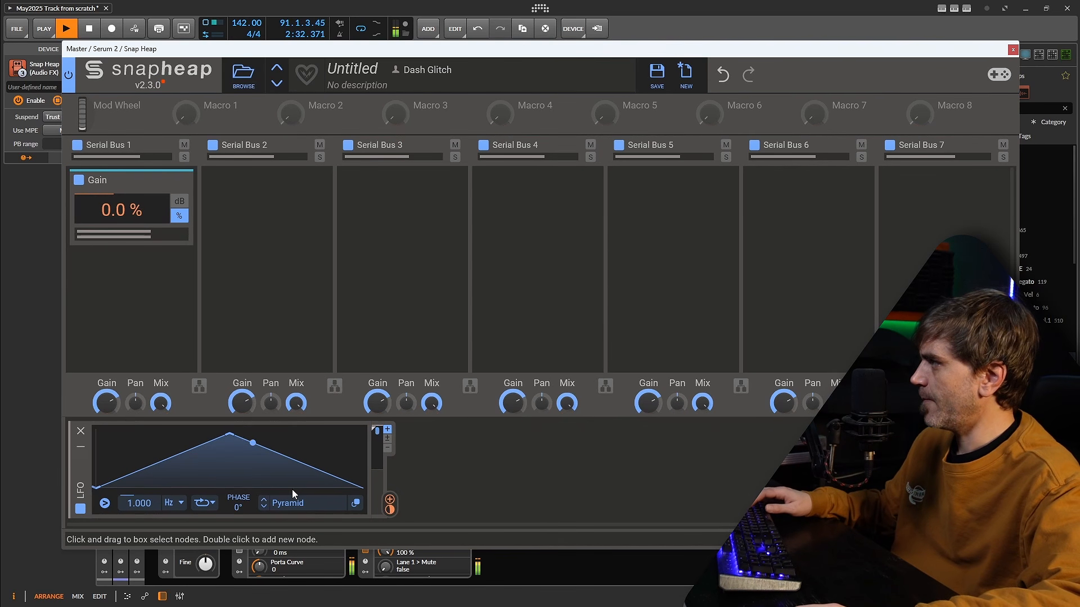
key("space")
left_click(356, 503)
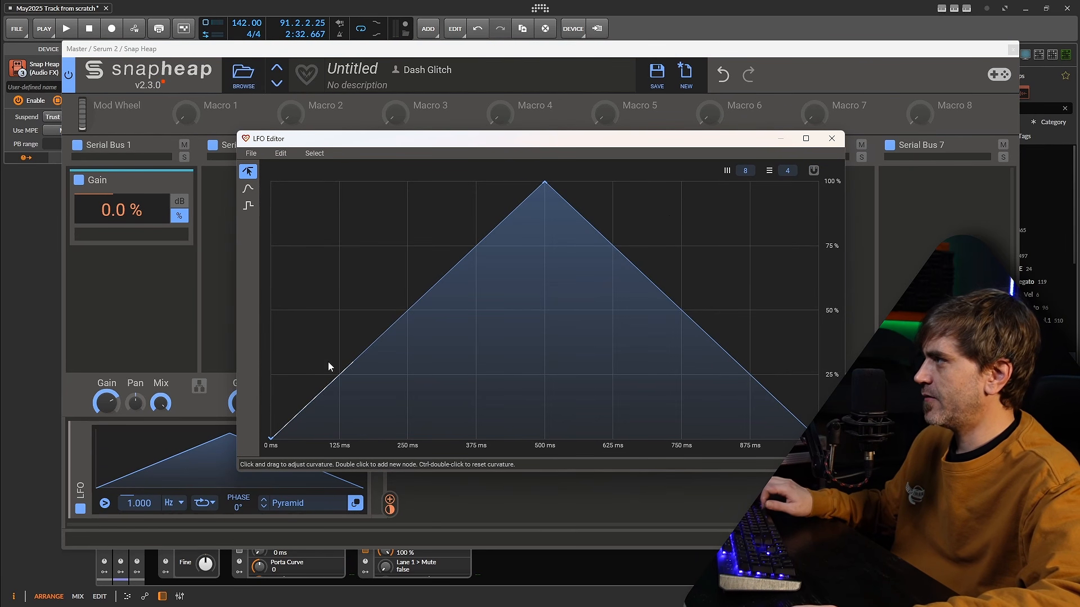
Step: Try bending the LFO's rising slope and adding a node near its start at about 66 %
left_click_drag(328, 363, 315, 358)
left_click_drag(312, 242, 349, 421)
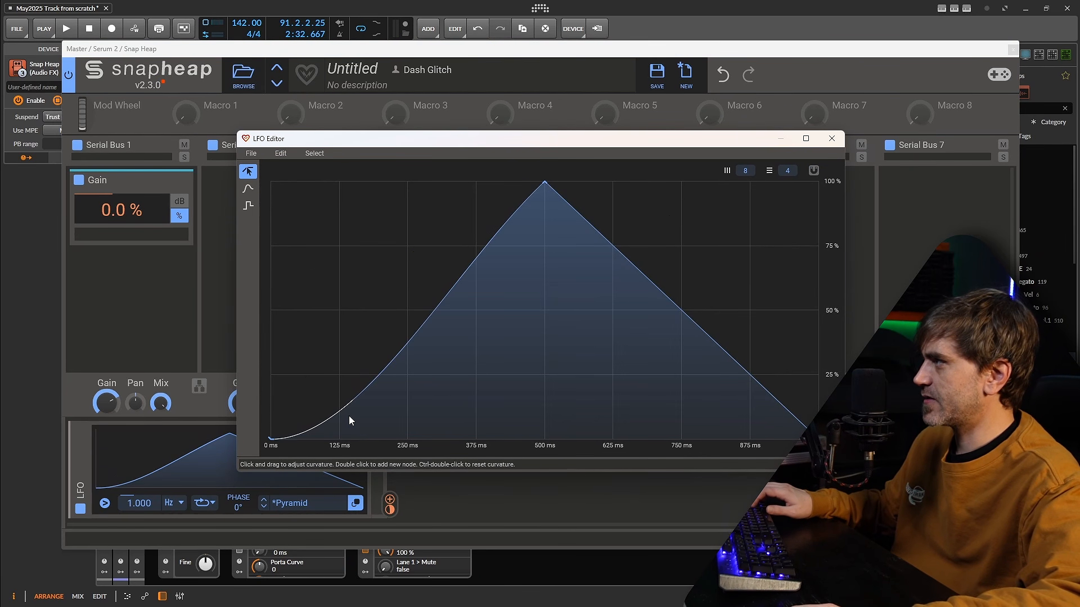
double_click(296, 267)
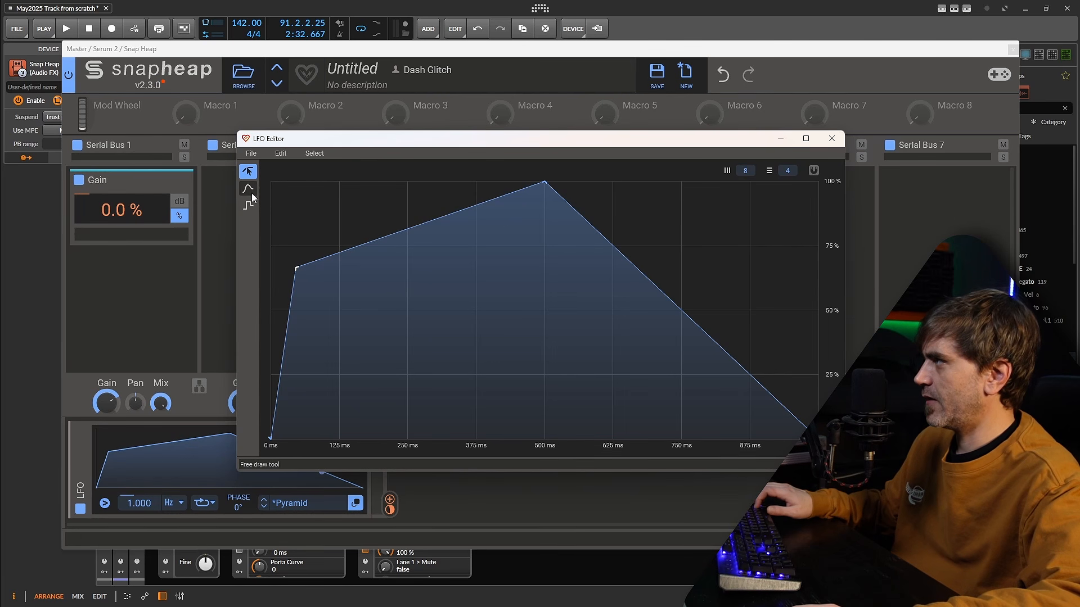
Step: Draw eight stepped levels across the LFO grid and reshape the first three into falling ramps
mouse_move(293, 309)
left_mouse_down()
mouse_move(803, 289)
mouse_move(787, 272)
left_mouse_up()
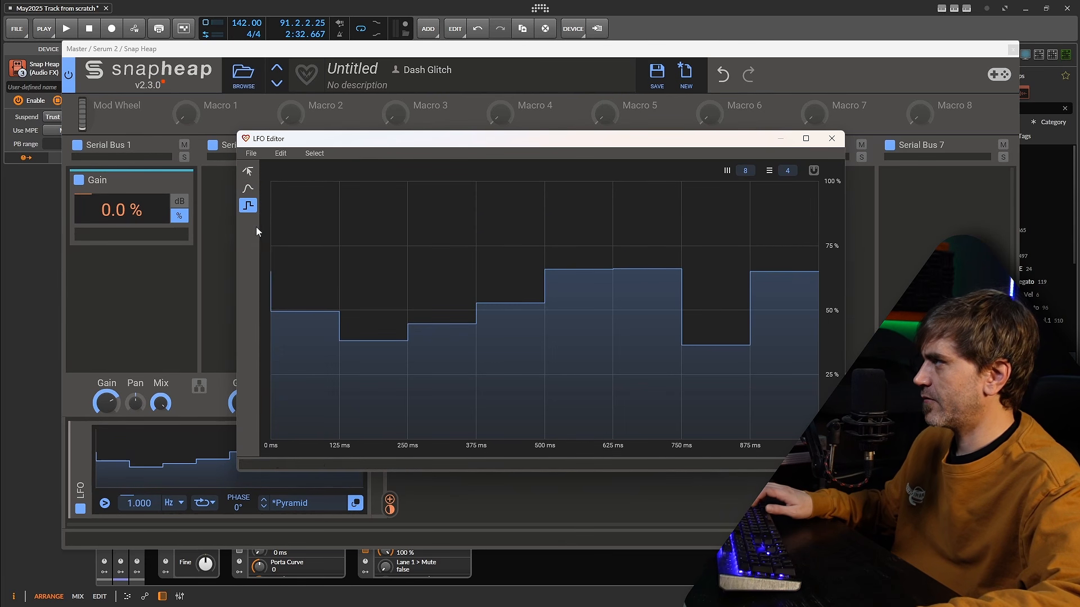
left_click_drag(271, 312, 270, 186)
left_click_drag(338, 312, 340, 439)
Step: Sync the LFO's rate to the song tempo and set it to 4/8, auditioning 4/16 and 4/4 along the way
key("space")
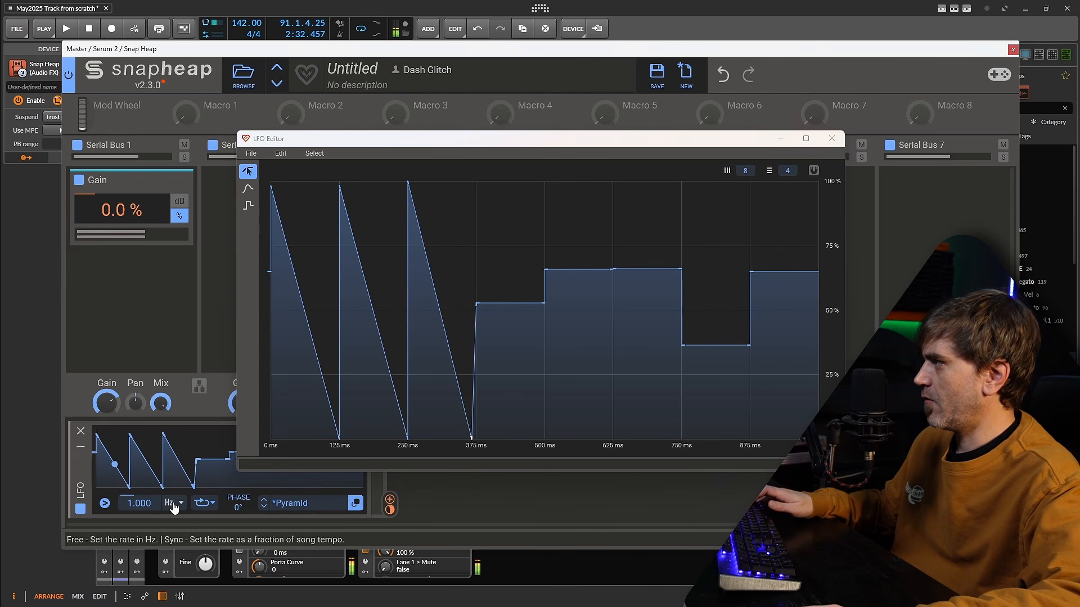
left_click(173, 504)
left_click(204, 519)
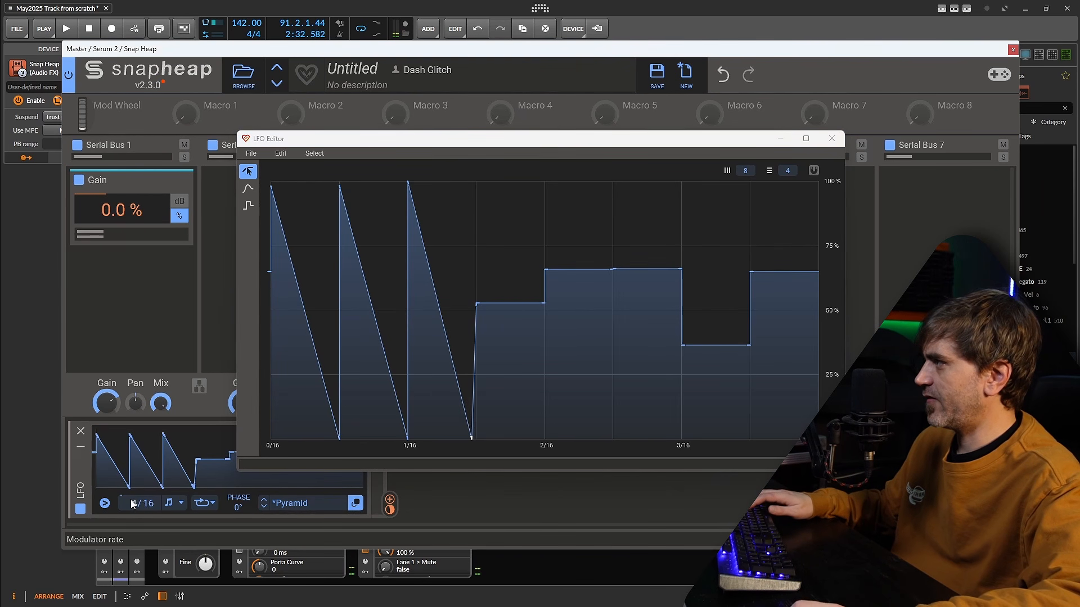
key("space")
key("space")
key("space")
key("space")
left_click_drag(151, 505, 151, 520)
key("space")
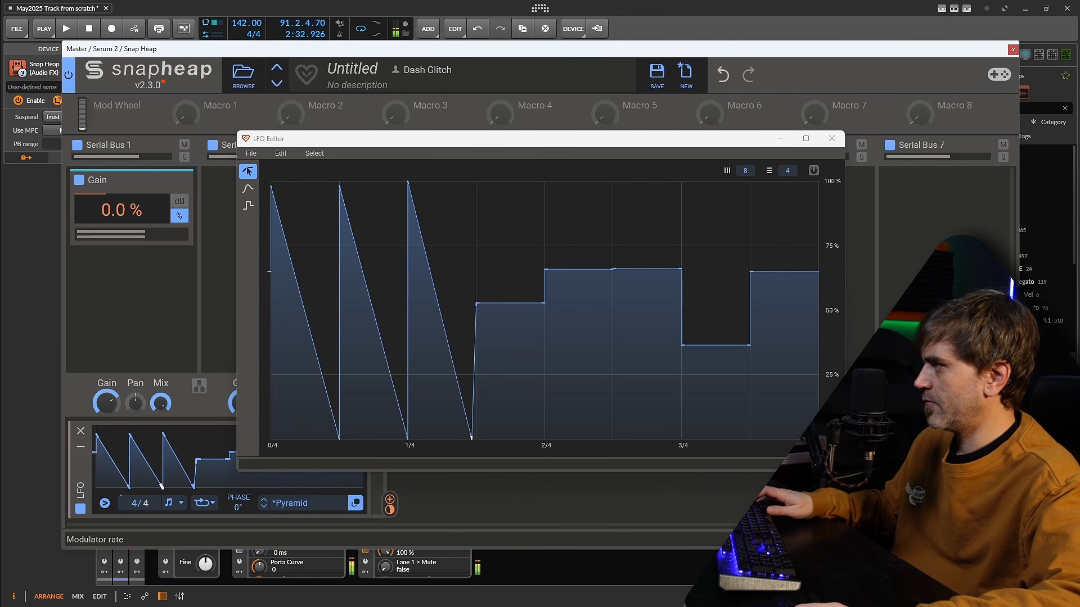
key("space")
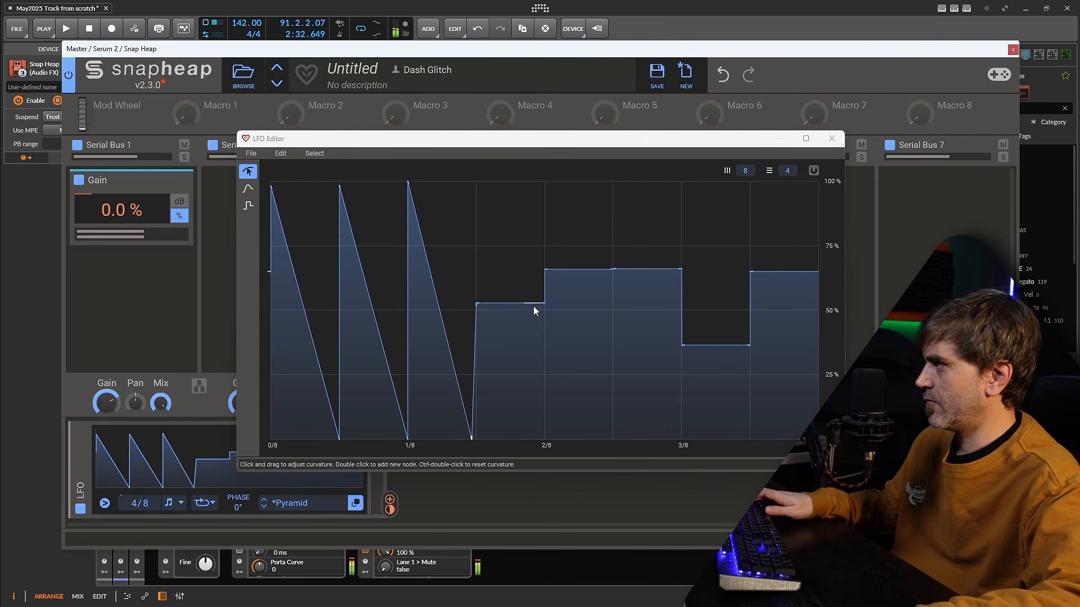
key("space")
key("space")
Step: Reshape the remaining LFO steps into falling ramps and bend the ramps into varied concave and convex curves
left_click_drag(477, 304, 476, 180)
left_click_drag(270, 272, 266, 444)
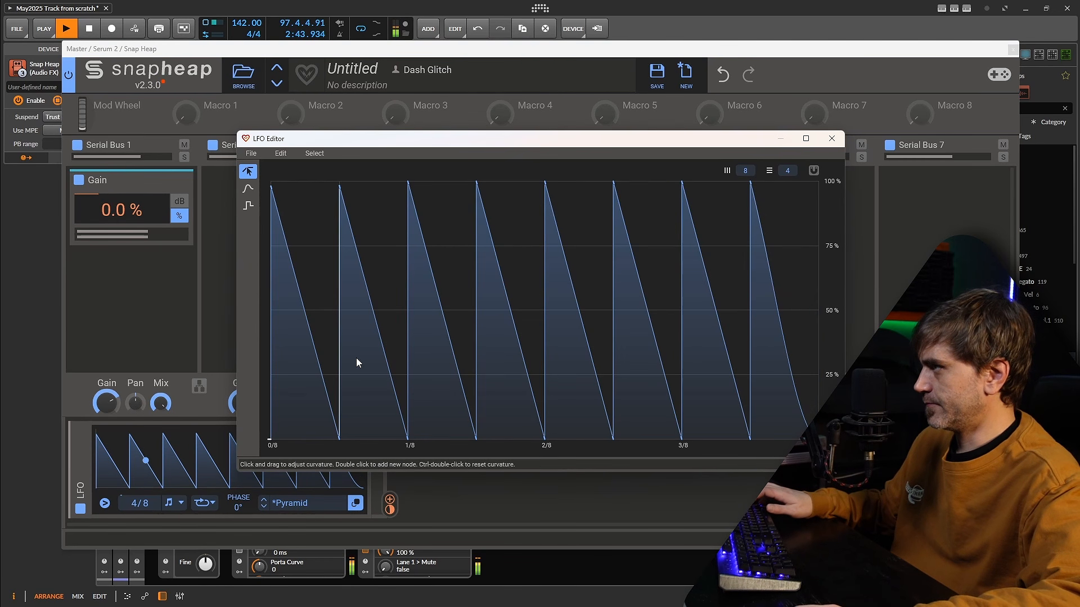
left_click_drag(280, 316, 420, 288)
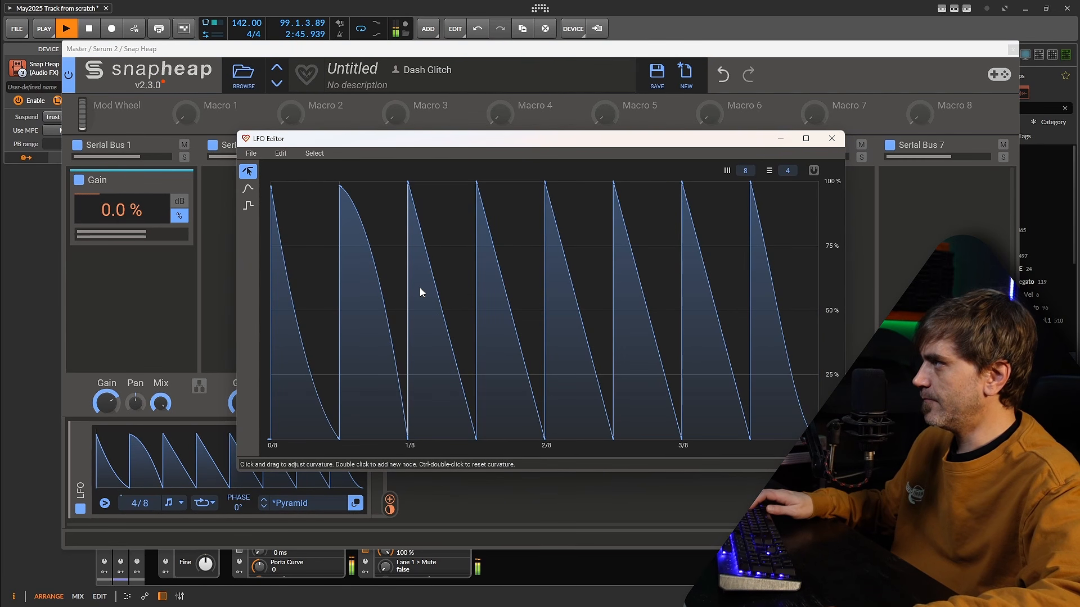
left_click_drag(439, 337, 428, 366)
left_click_drag(516, 340, 505, 369)
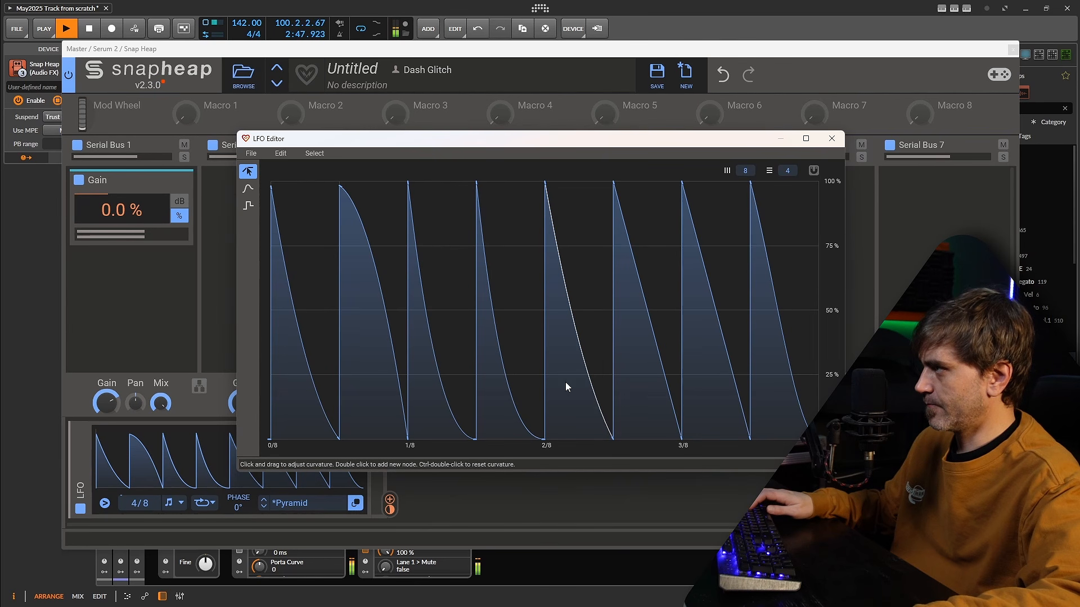
left_click_drag(648, 355, 669, 315)
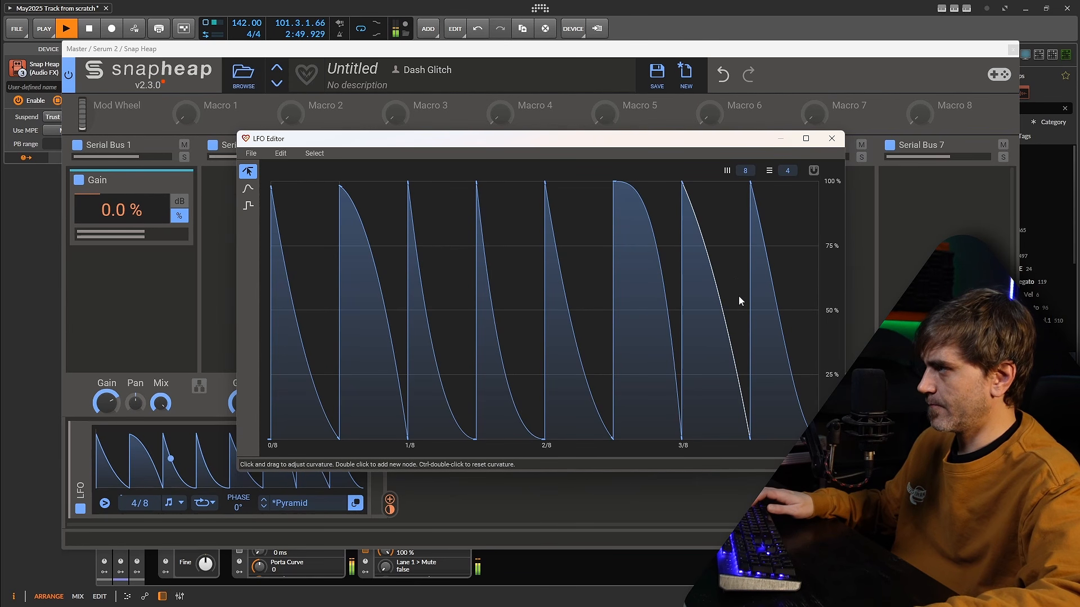
Step: Close the LFO Editor and Snap Heap windows, auditioning the shaped gain pattern in between
left_click(831, 139)
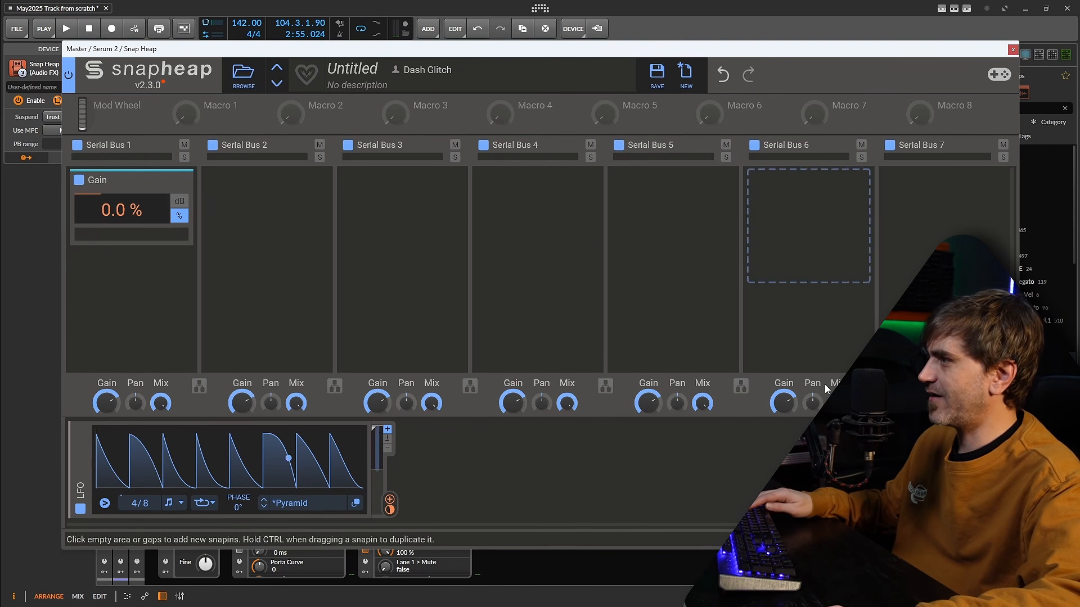
key("space")
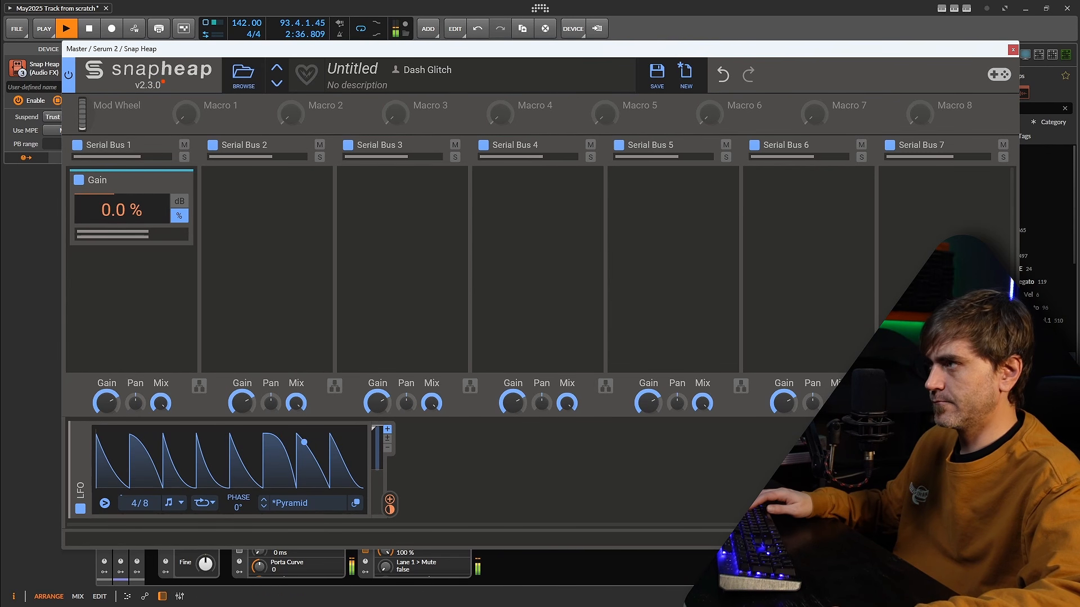
left_click(1013, 50)
key("space")
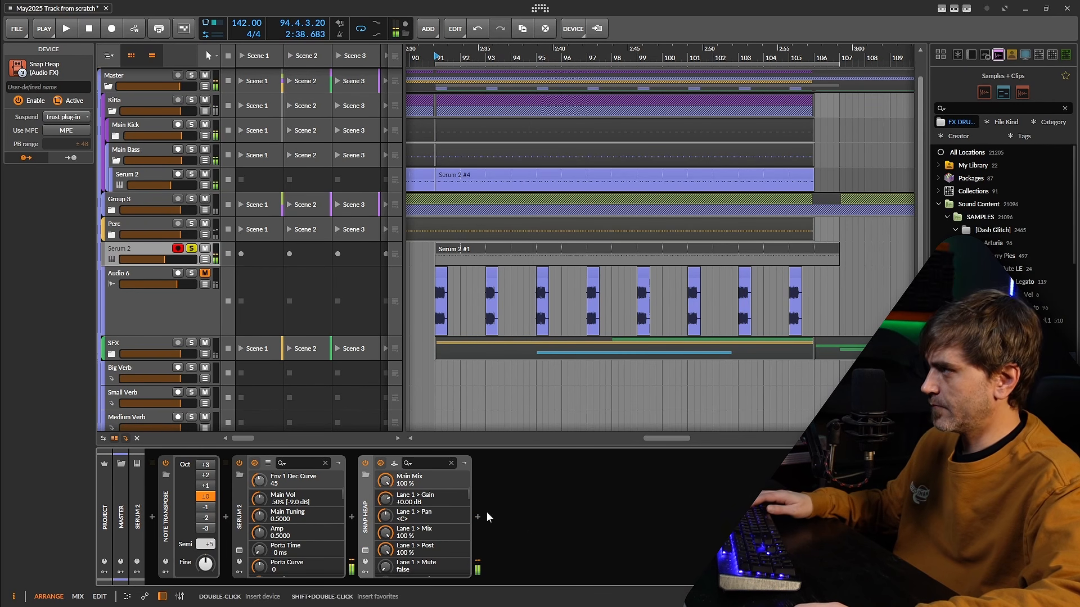
Step: Insert an EQ-2 device after Snap Heap on the Serum 2 track
left_click(478, 516)
type("eq")
left_click(665, 323)
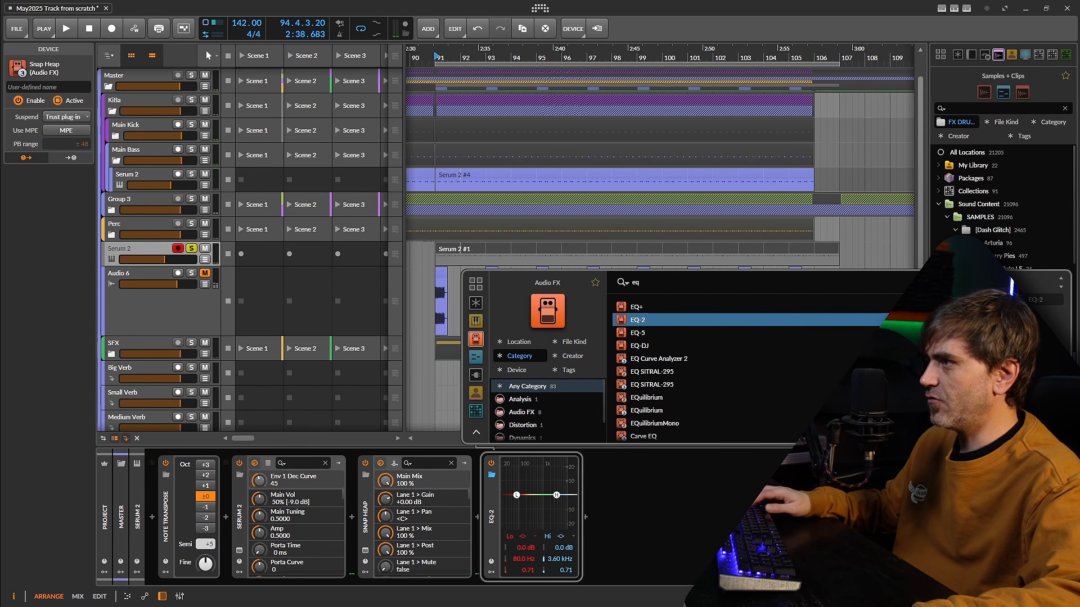
left_click(1041, 435)
Step: Change the EQ-2's low band to a low cut at 322 Hz while auditioning it
left_click(531, 538)
left_click(538, 550)
key("space")
left_click_drag(514, 560, 514, 557)
key("space")
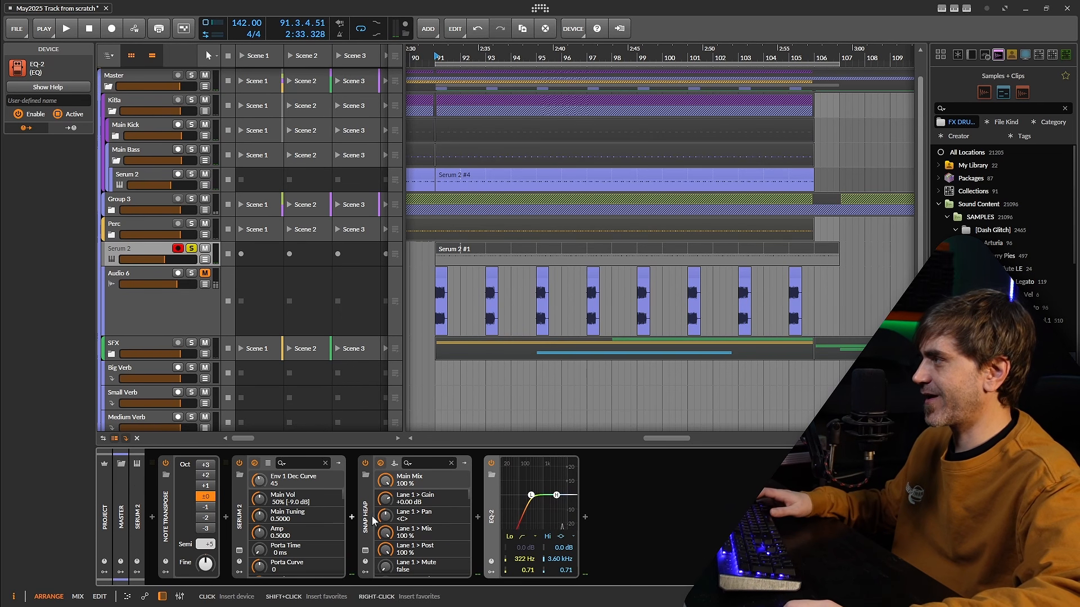
key("space")
left_click(239, 552)
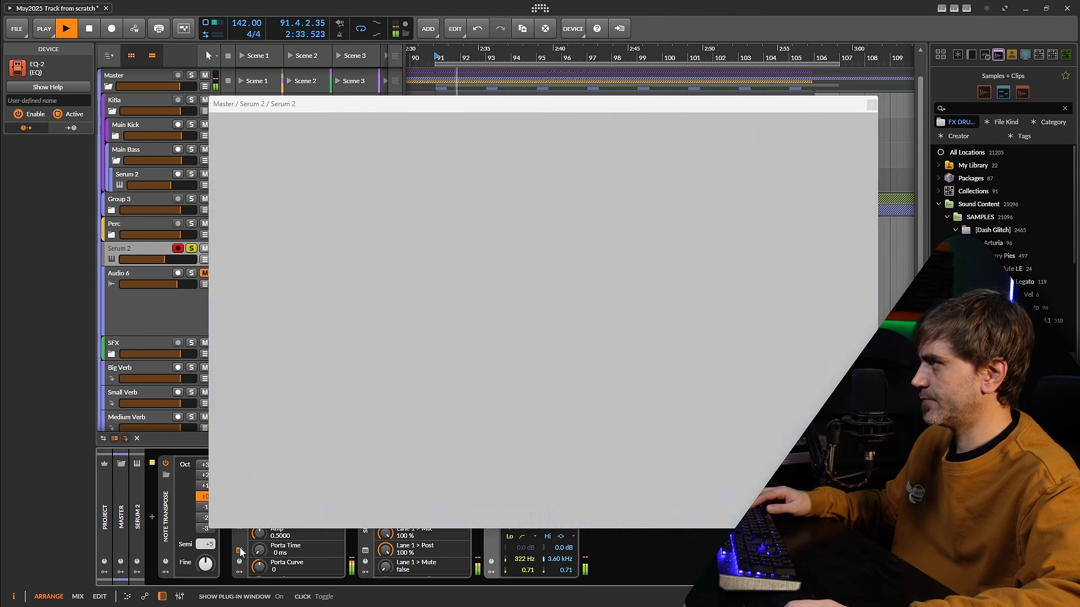
left_click(239, 552)
key("space")
Step: Open the Serum 2 #1 clip, redistribute its sixteen note velocities with the histogram to a 27.5 % mean, and audition them
double_click(444, 249)
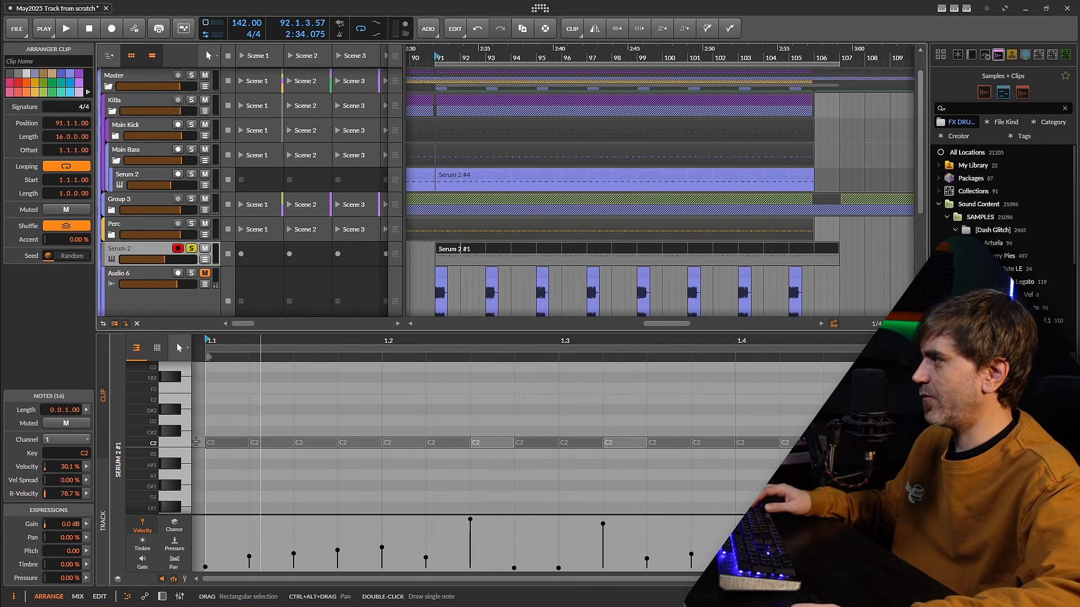
left_click(86, 467)
left_click_drag(250, 526, 263, 492)
key("space")
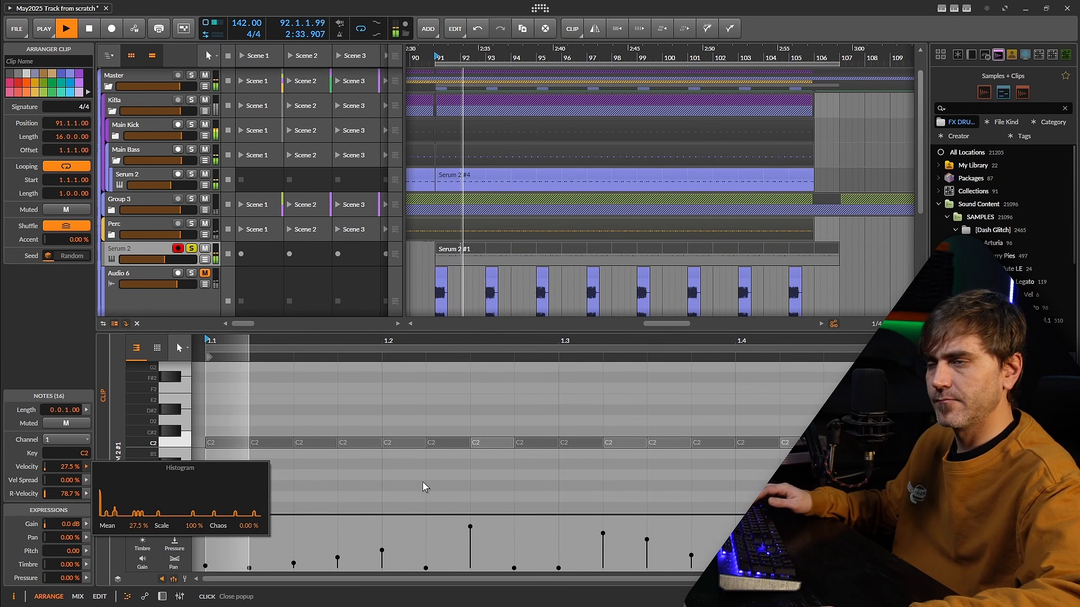
left_click(462, 407)
Step: Unsolo the Serum 2 track and set its volume to -6.9 dB
left_click(191, 249)
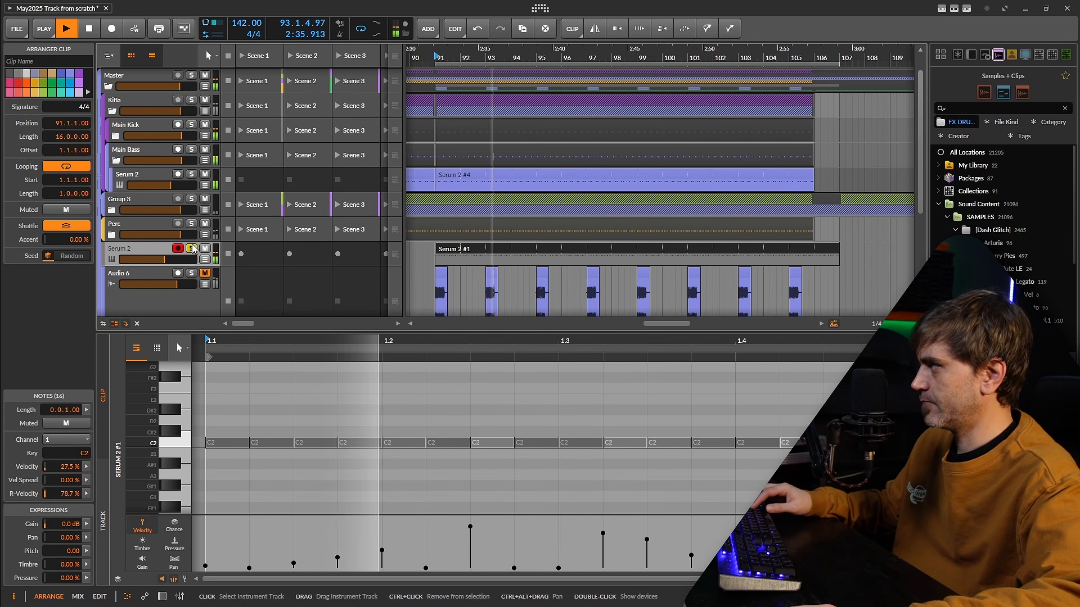
left_click_drag(160, 260, 162, 260)
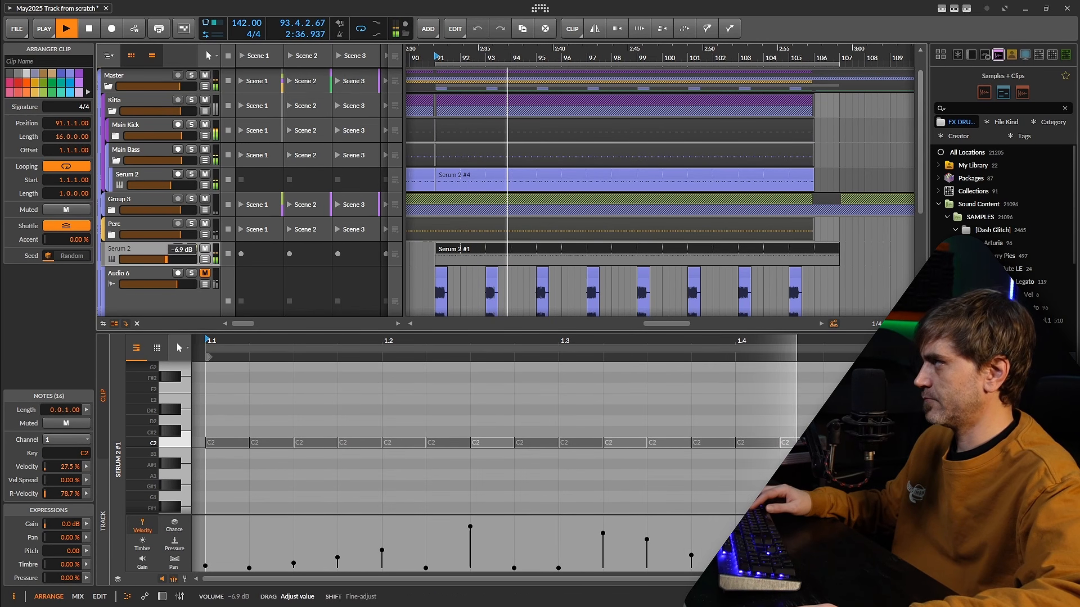
Step: Show the device chain and open the Serum 2 plug-in, dismissing its update notice and trying out Macro 1
left_click(162, 596)
left_click(238, 553)
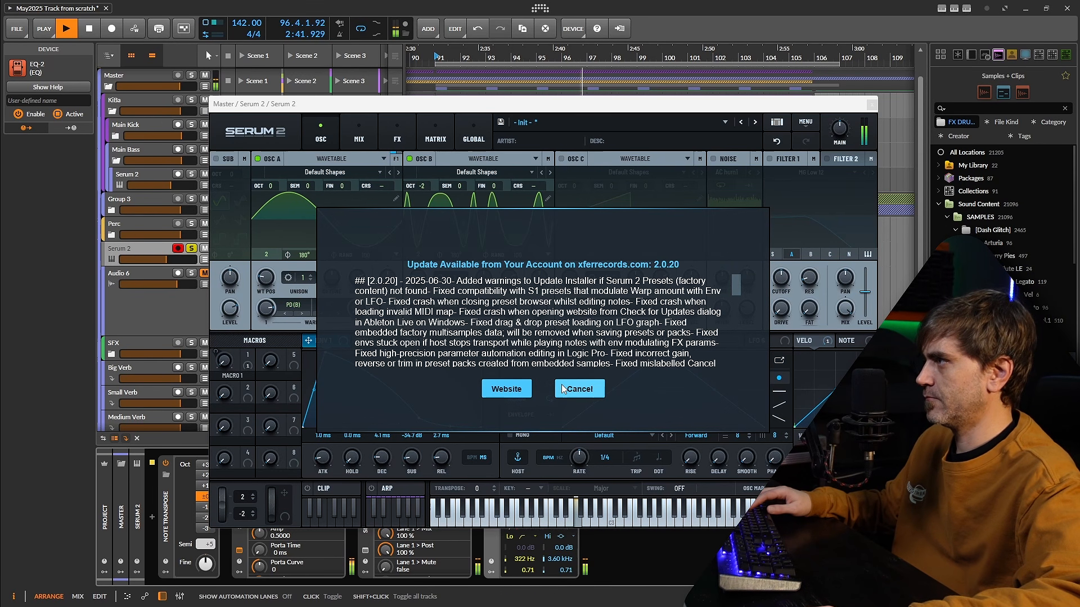
left_click(579, 388)
mouse_move(227, 362)
left_mouse_down()
mouse_move(235, 305)
mouse_move(229, 368)
left_mouse_up()
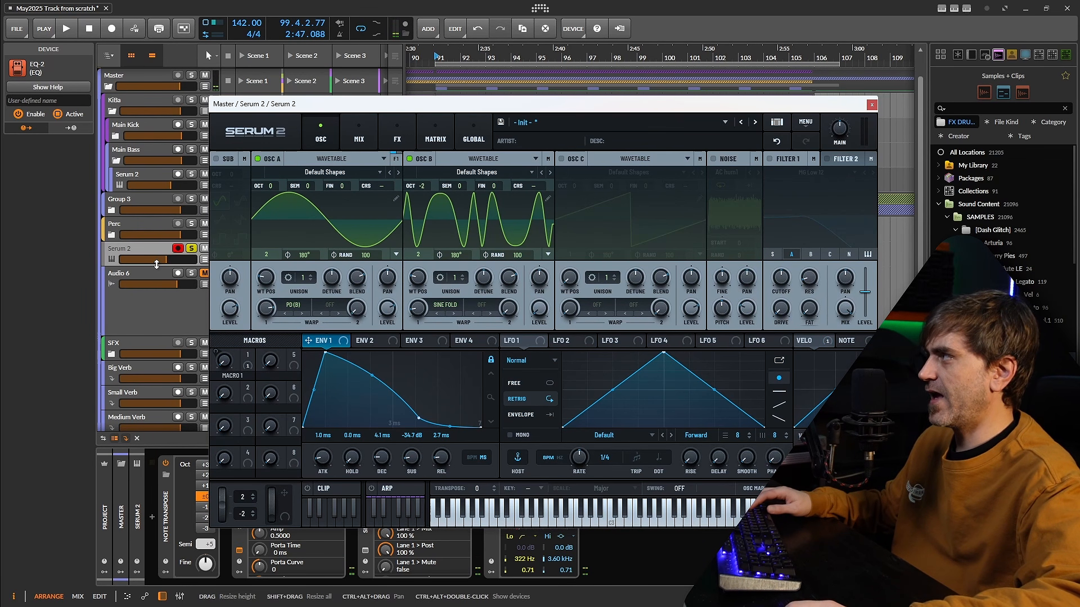
mouse_move(220, 361)
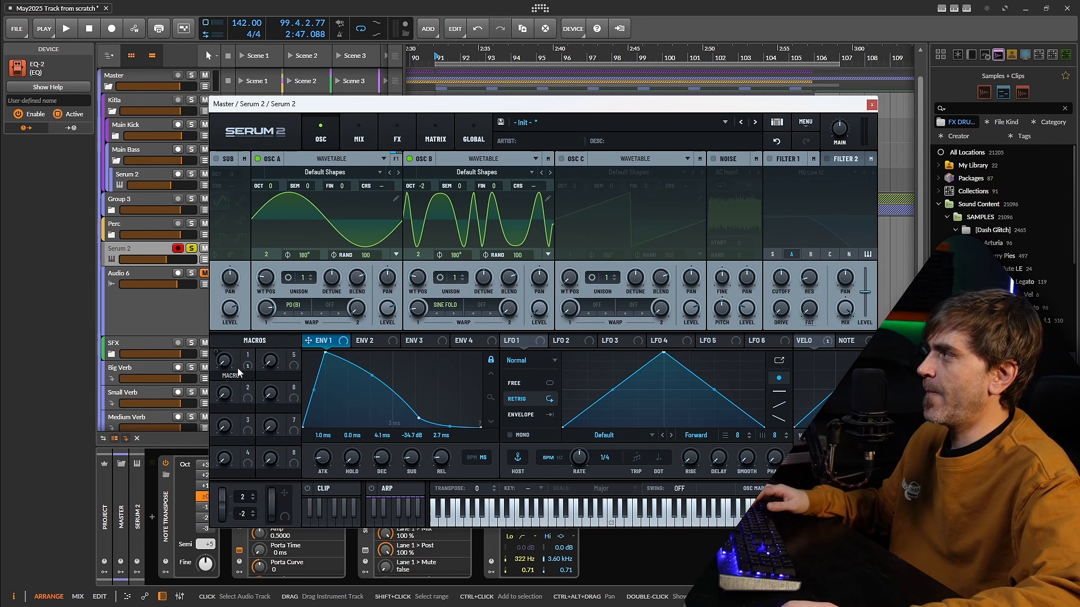
left_click_drag(225, 363, 229, 429)
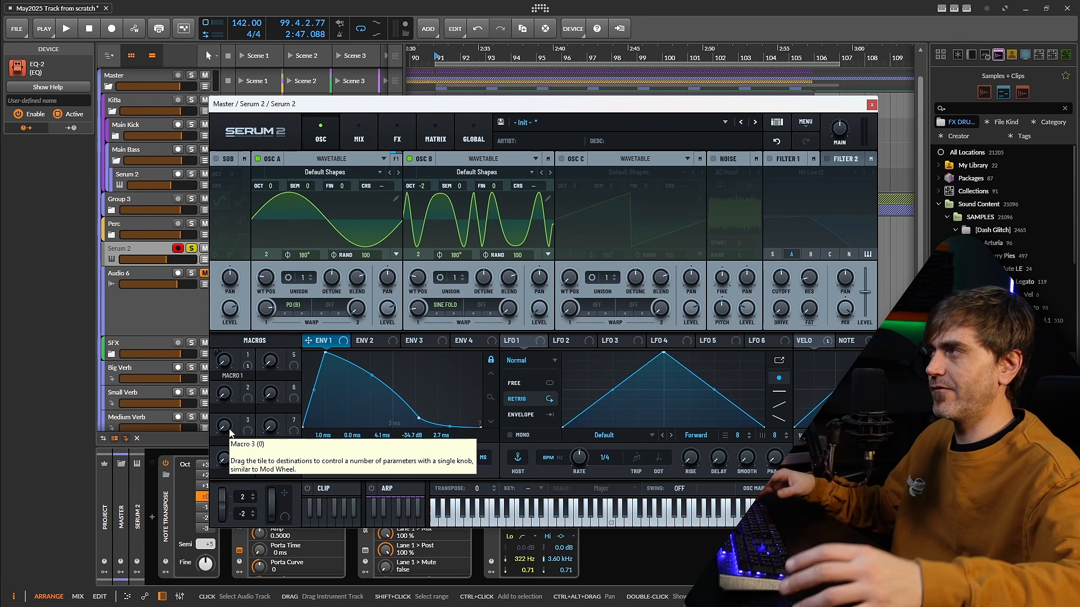
Step: Play the Serum 2 track unsoloed in the full mix while sweeping Macro 1 up to 51 and back down
left_click(144, 248)
key("space")
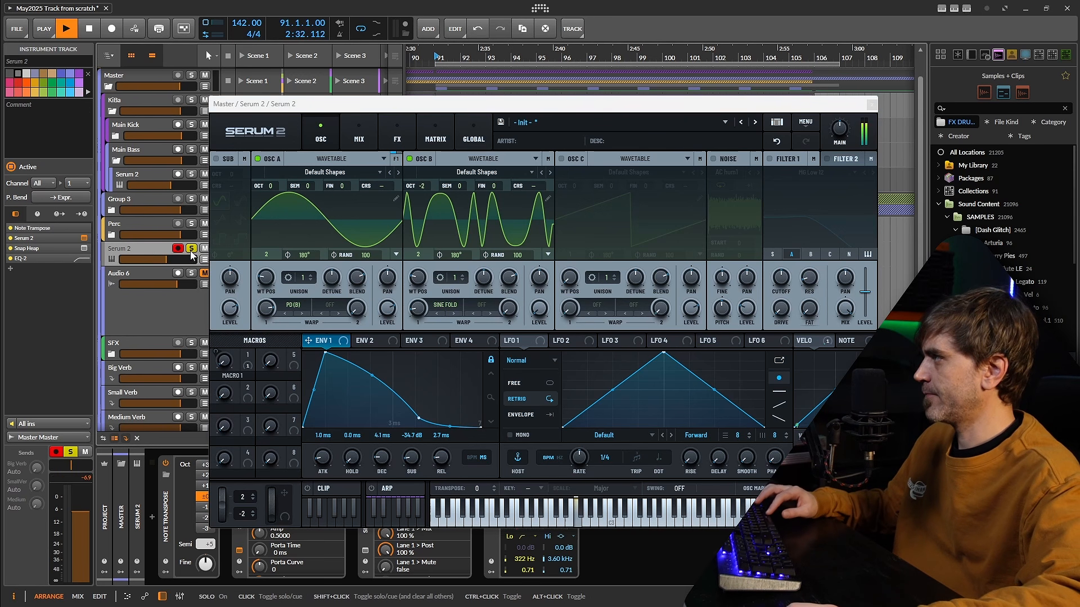
left_click_drag(228, 352, 230, 338)
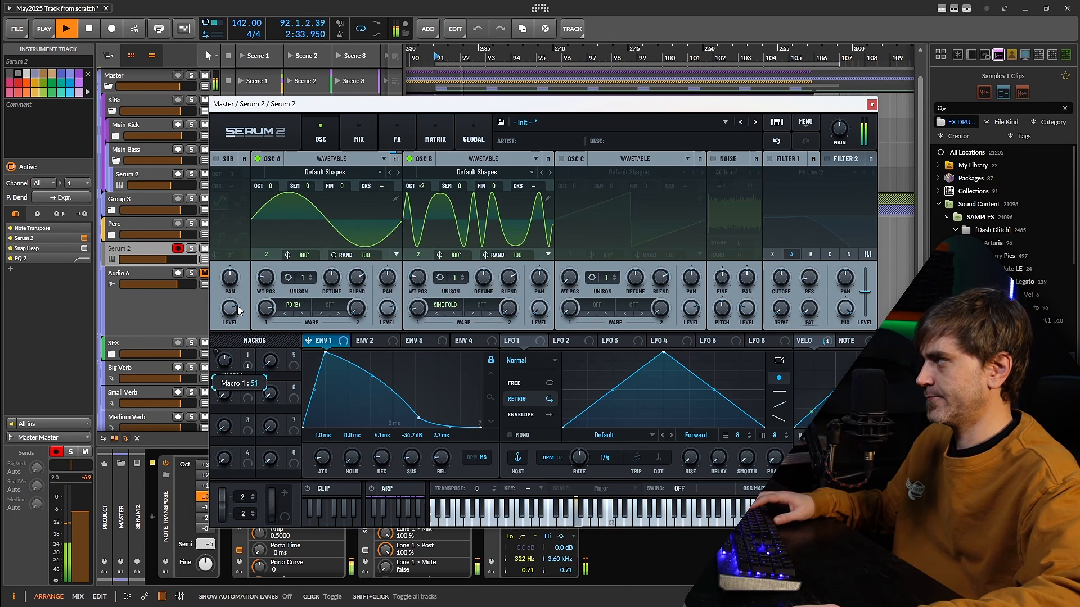
left_click_drag(241, 289, 225, 366)
key("space")
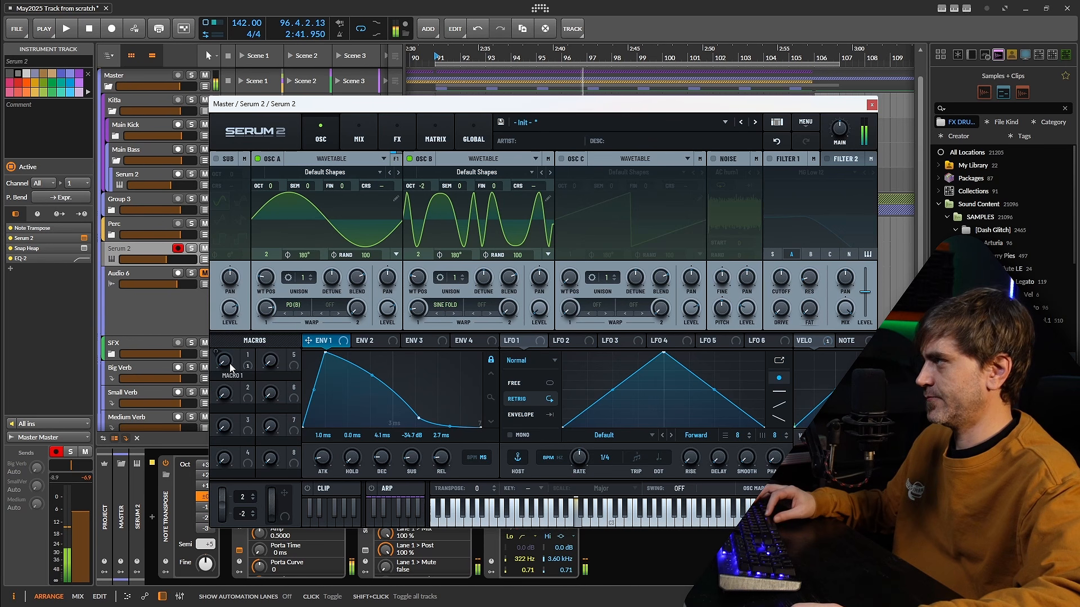
Step: Adjust the velocity modulation depth on Macro 1, set the macro to 24, audition it, and close the Serum 2 window
mouse_move(228, 365)
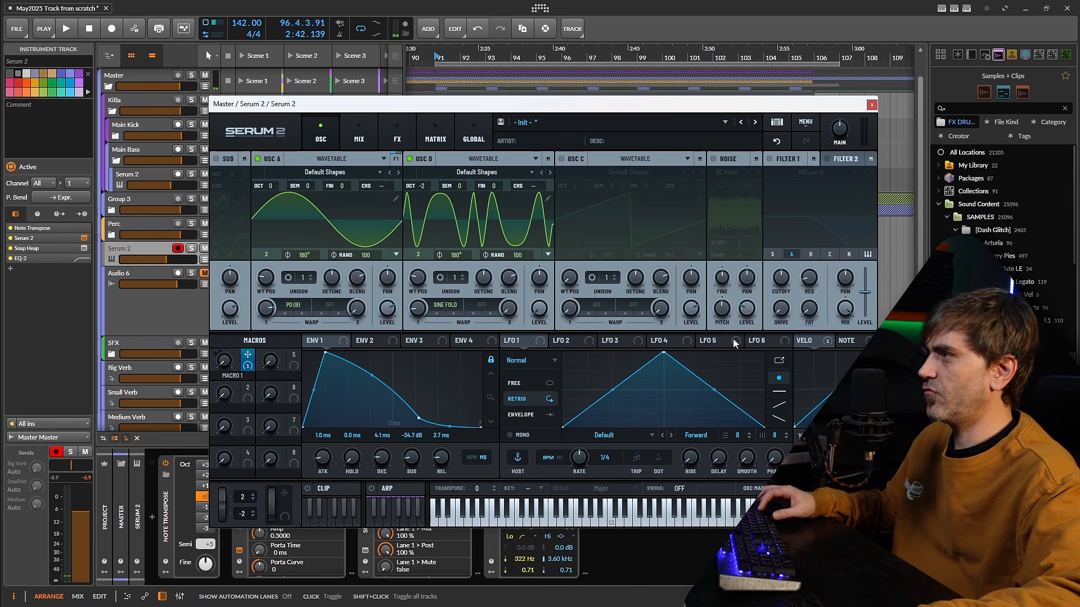
left_click_drag(217, 354, 213, 366)
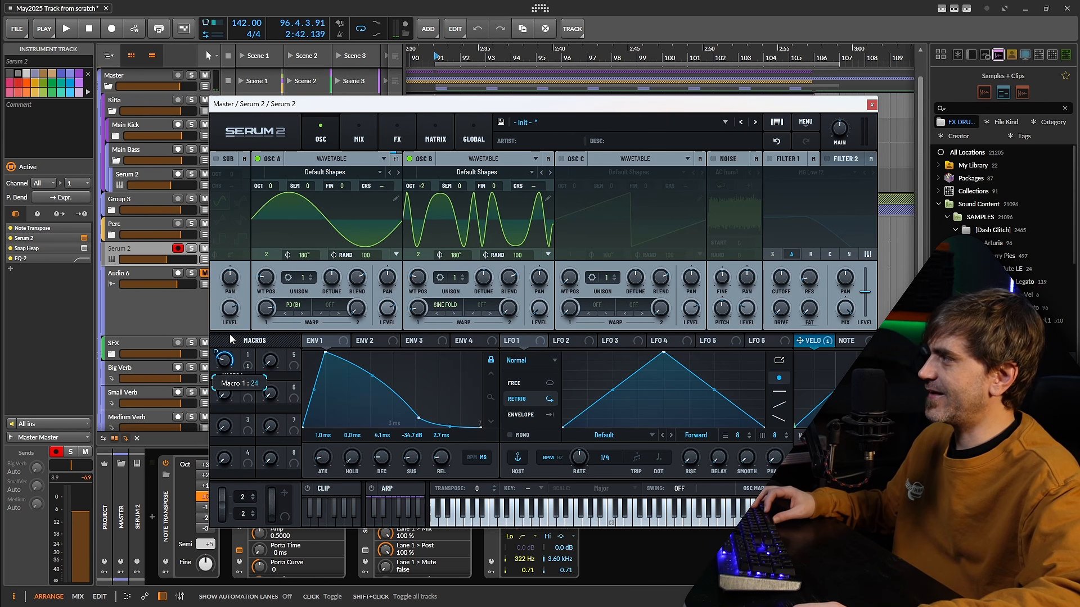
key("space")
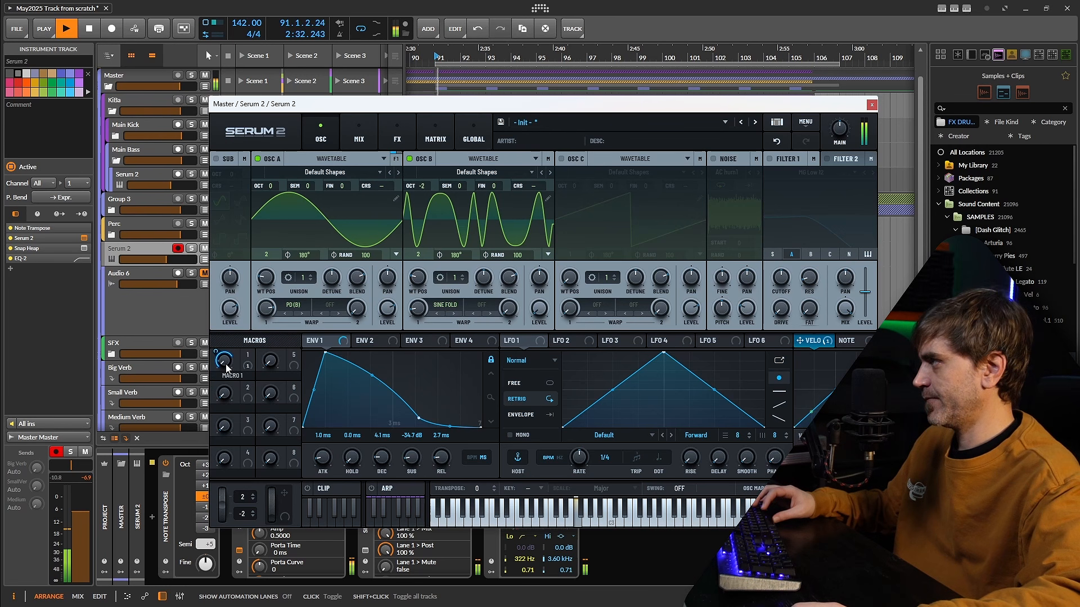
left_click_drag(226, 364, 228, 354)
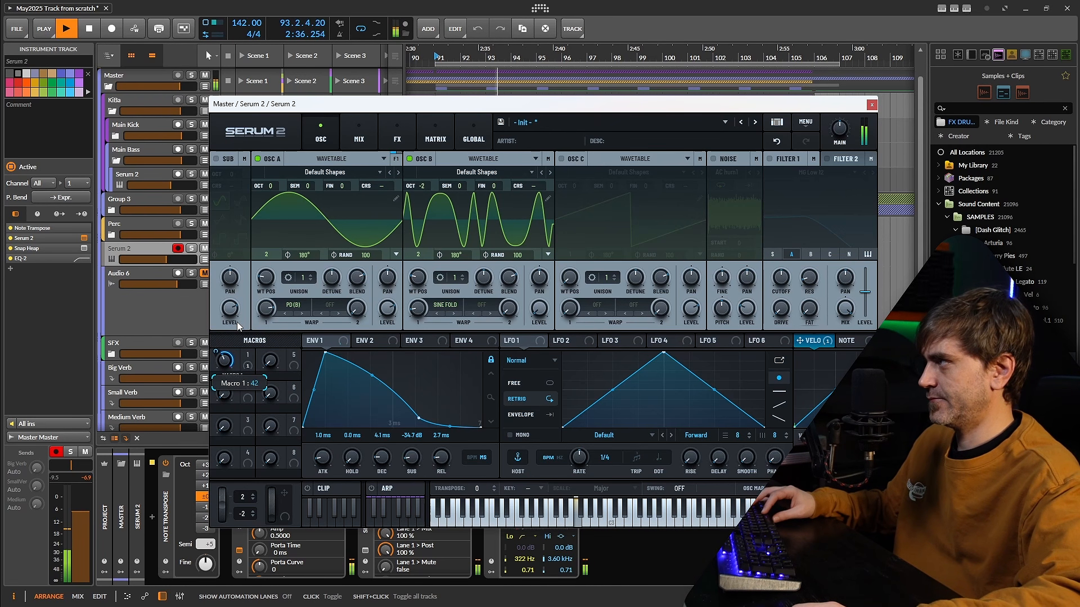
left_click(871, 104)
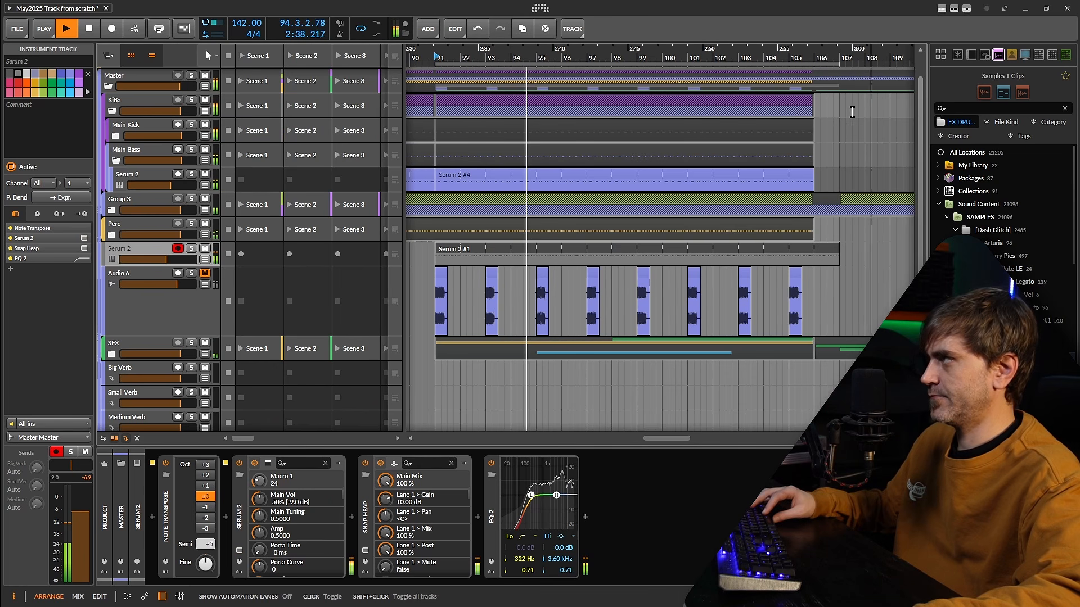
Step: Show the Serum 2 track's Macro 1 automation and ramp it from bar 91 up to 74.1% at bar 95, then down to 27.1% at bar 99
left_click(204, 259)
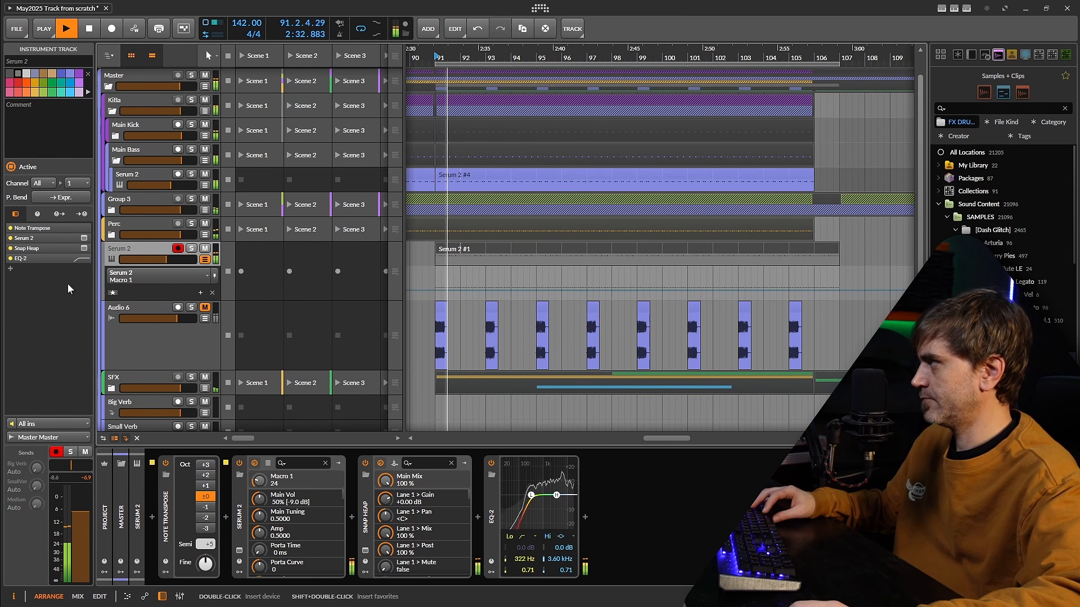
left_click(486, 290)
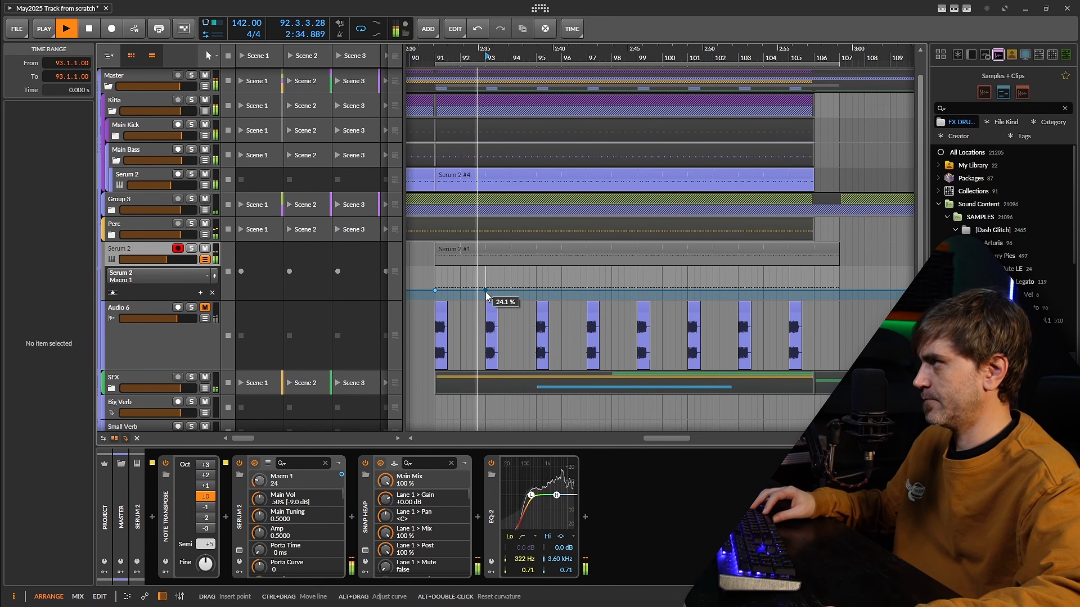
left_click_drag(486, 290, 563, 276)
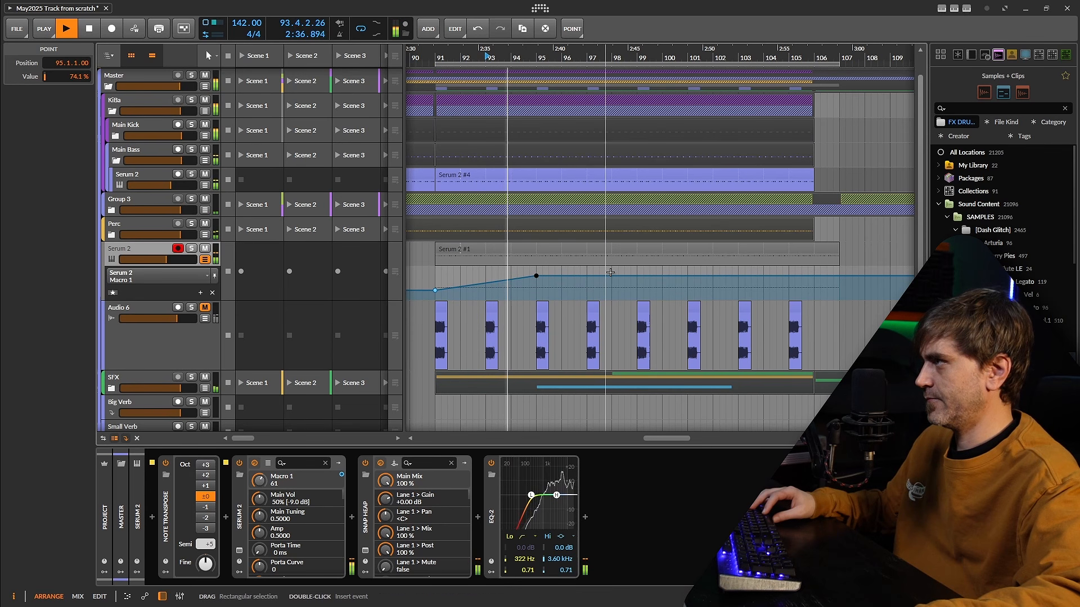
left_click_drag(636, 277, 637, 289)
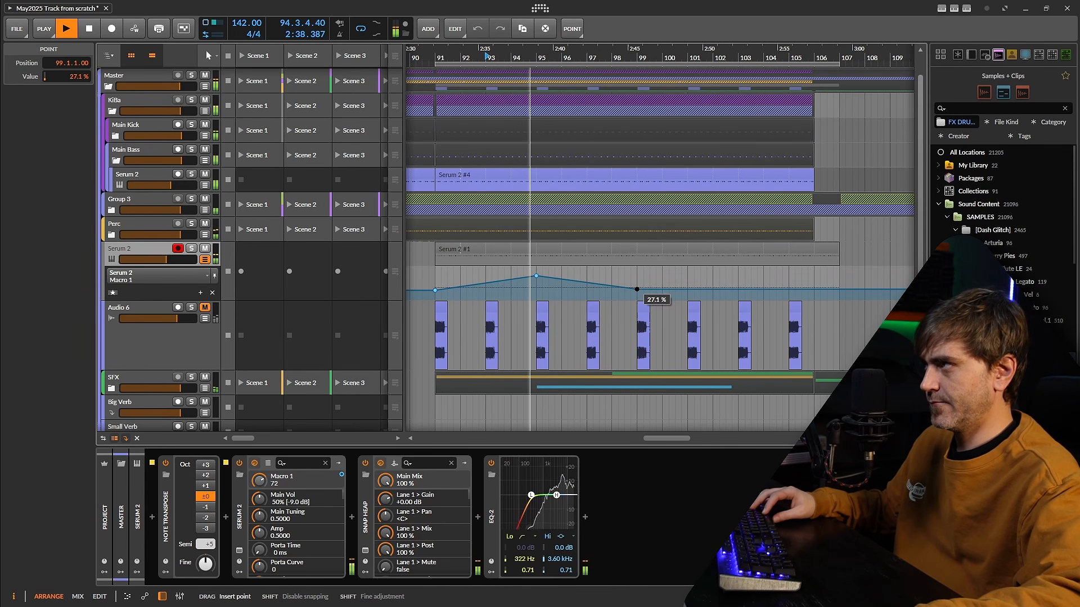
left_click(650, 289)
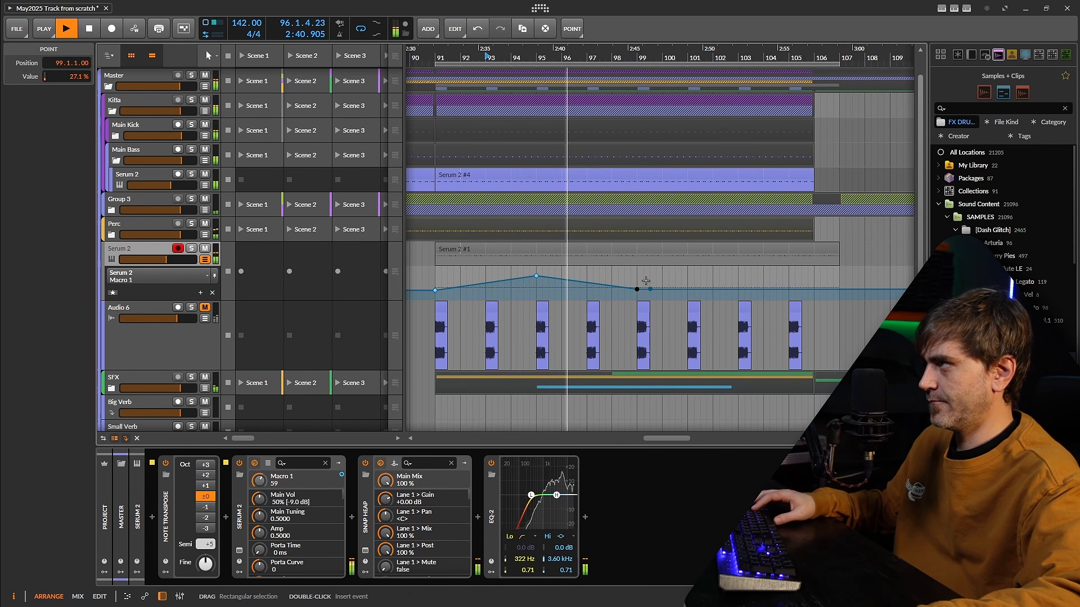
Step: Split the Serum 2 clip at bar 99 and duplicate its first half, including the Macro 1 automation, over the second half
left_click(636, 259)
key("ctrl+e")
left_click(620, 249)
key("ctrl+d")
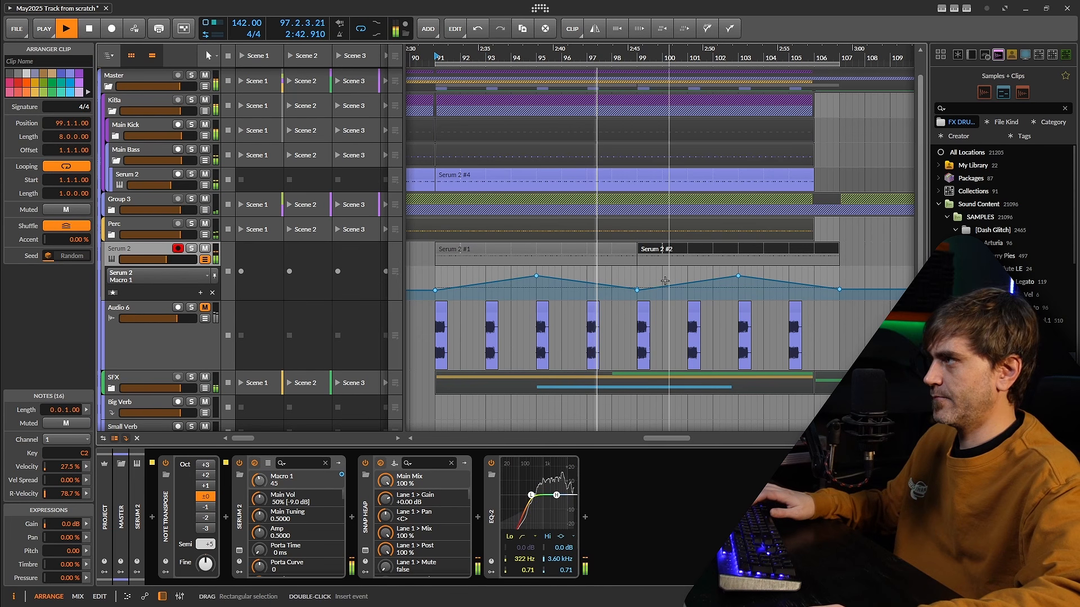
Step: Add a Delay+ device after EQ-2 and choose a different stereo delay mode on it
left_click(586, 518)
type("d")
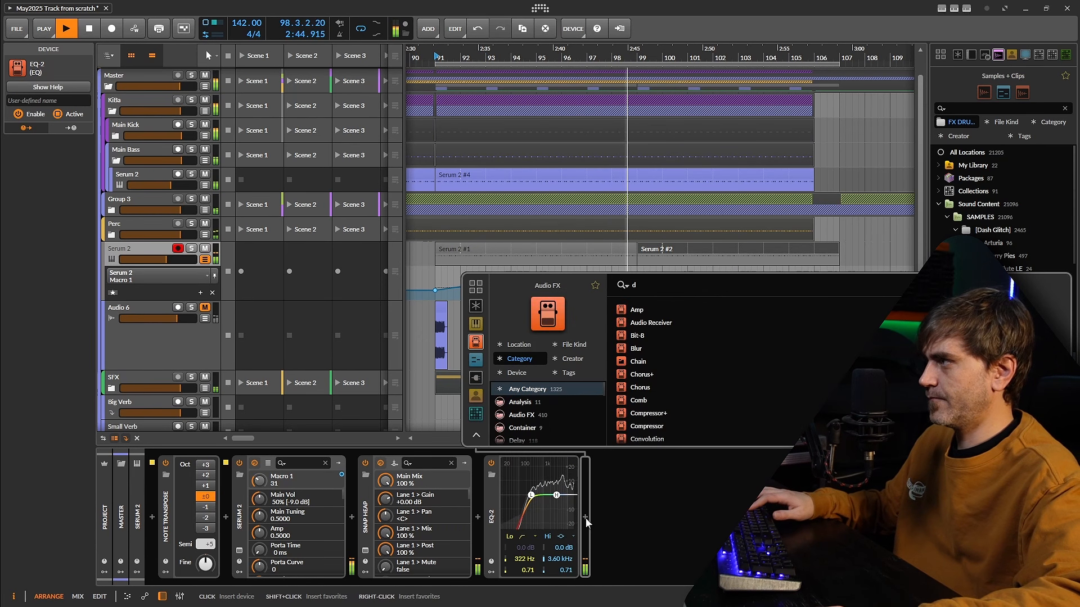
type("e")
double_click(653, 323)
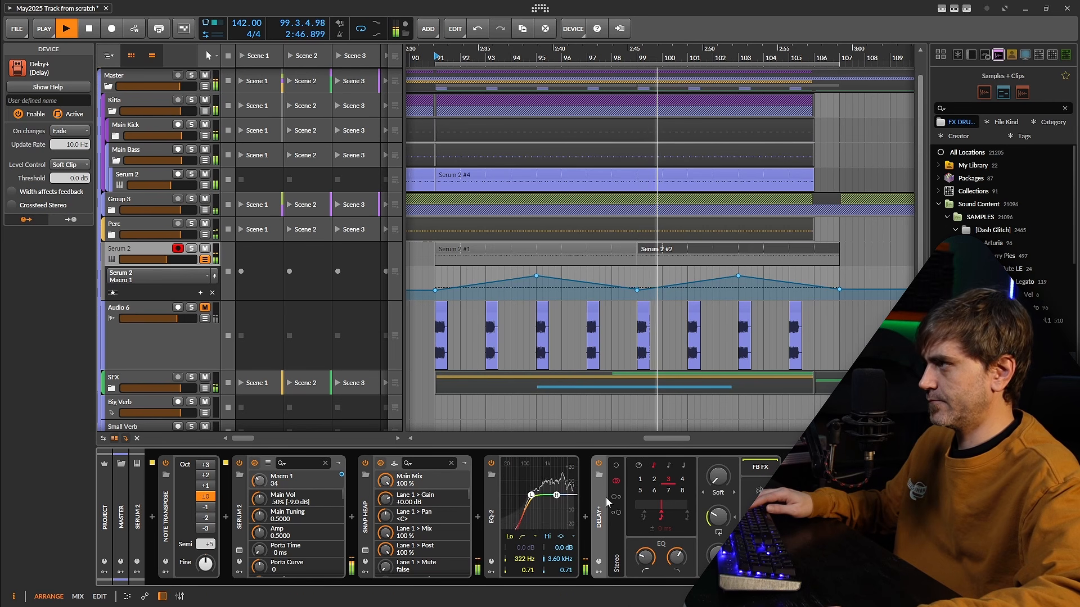
left_click(616, 497)
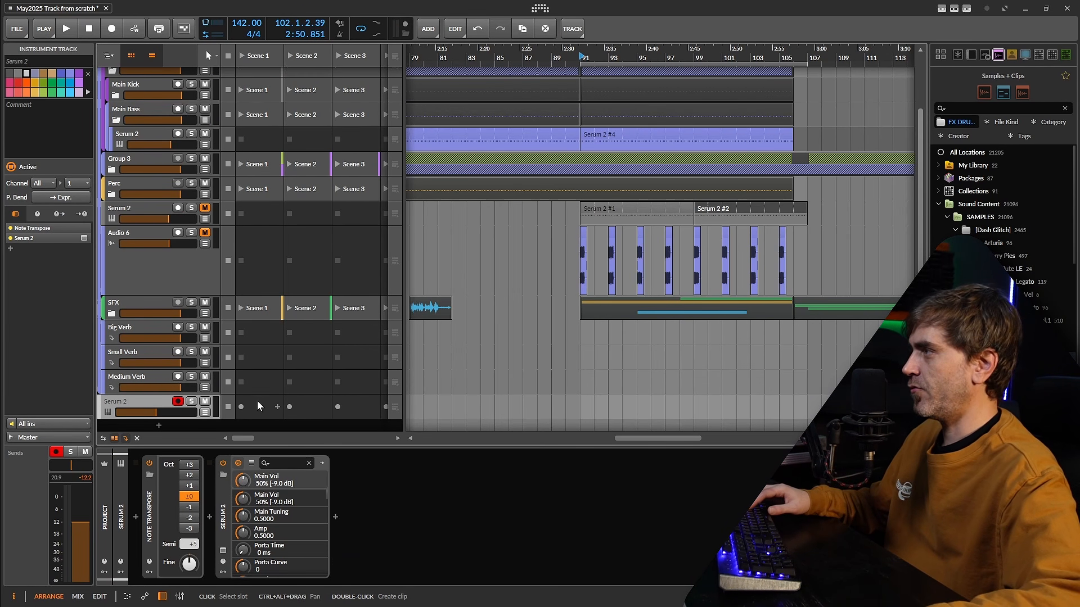
Step: Create an empty clip in the Scene 1 slot of the lowest Serum 2 track and open it for note editing around C2
double_click(258, 405)
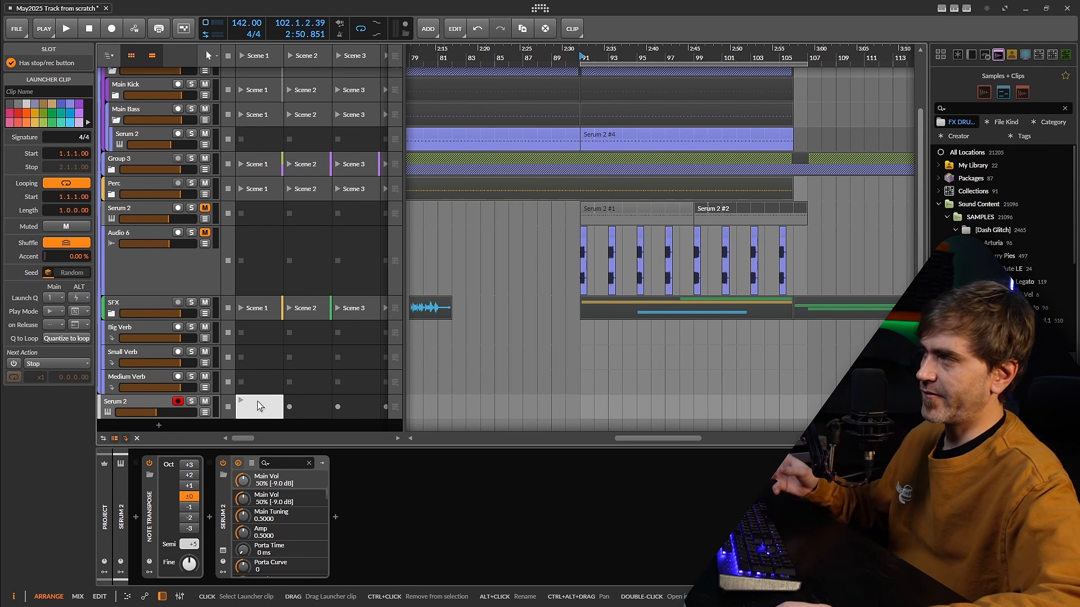
double_click(259, 405)
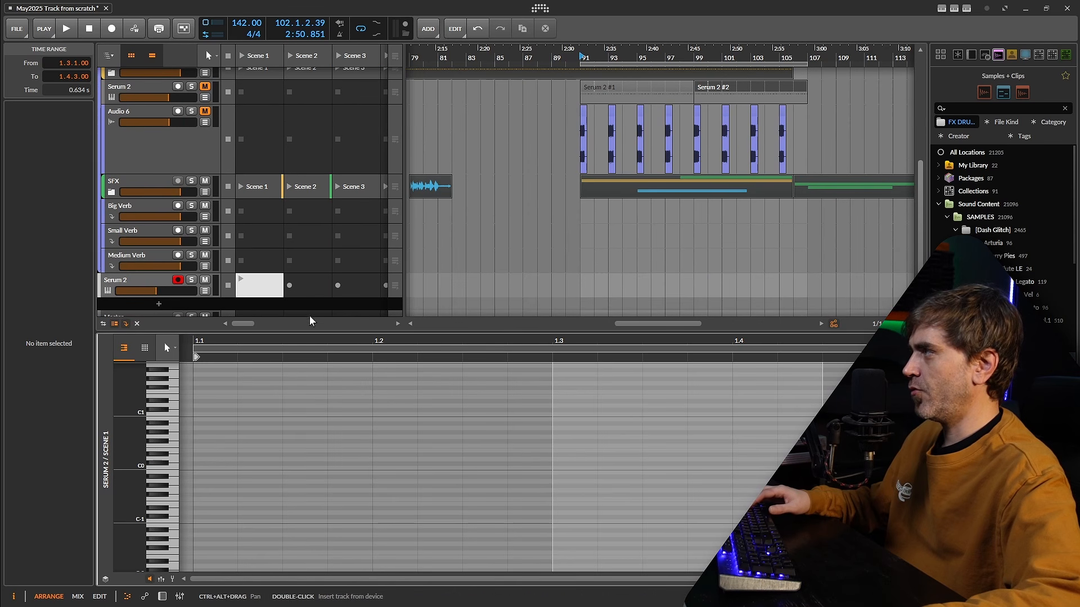
scroll(202, 394, "up", 3)
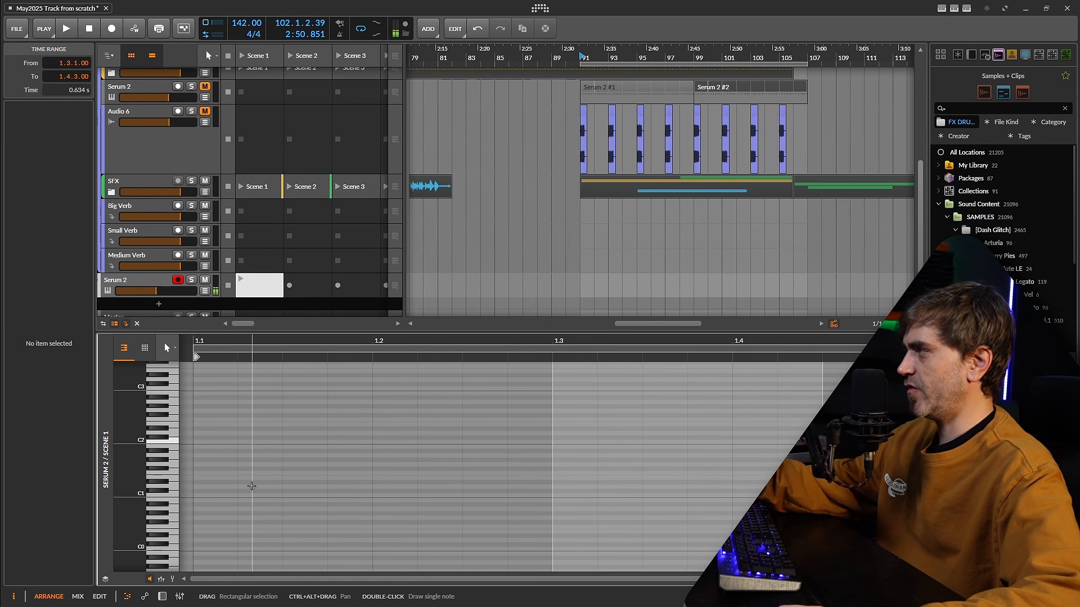
scroll(221, 479, "up", 2)
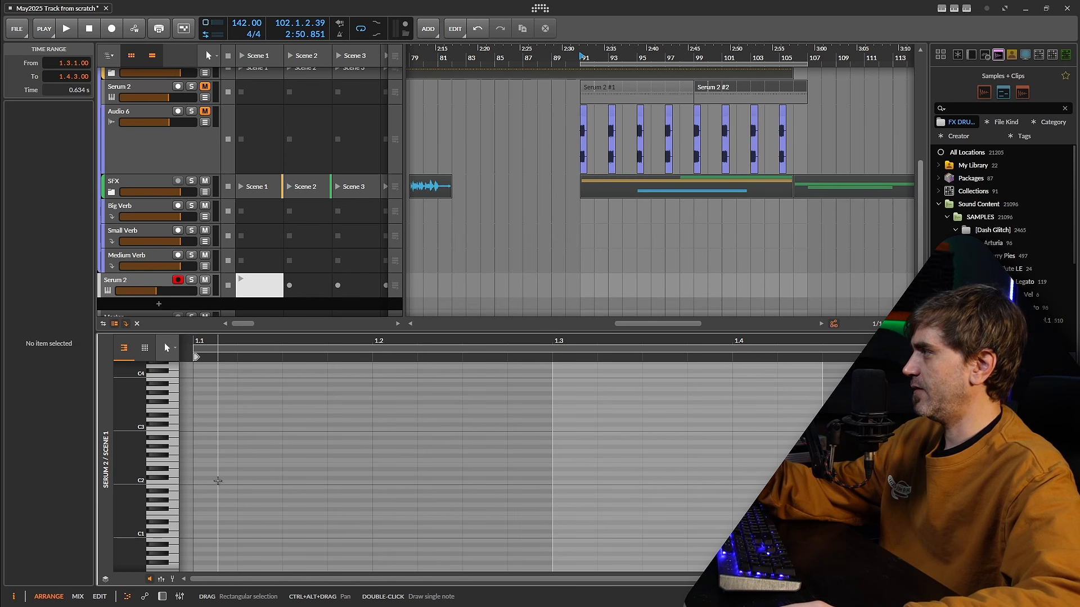
Step: Draw eight consecutive sixteenth notes from 1.1 to 1.3 in the order C2, C2, C3, C2, C2, C3, C2, C3
left_click(218, 481)
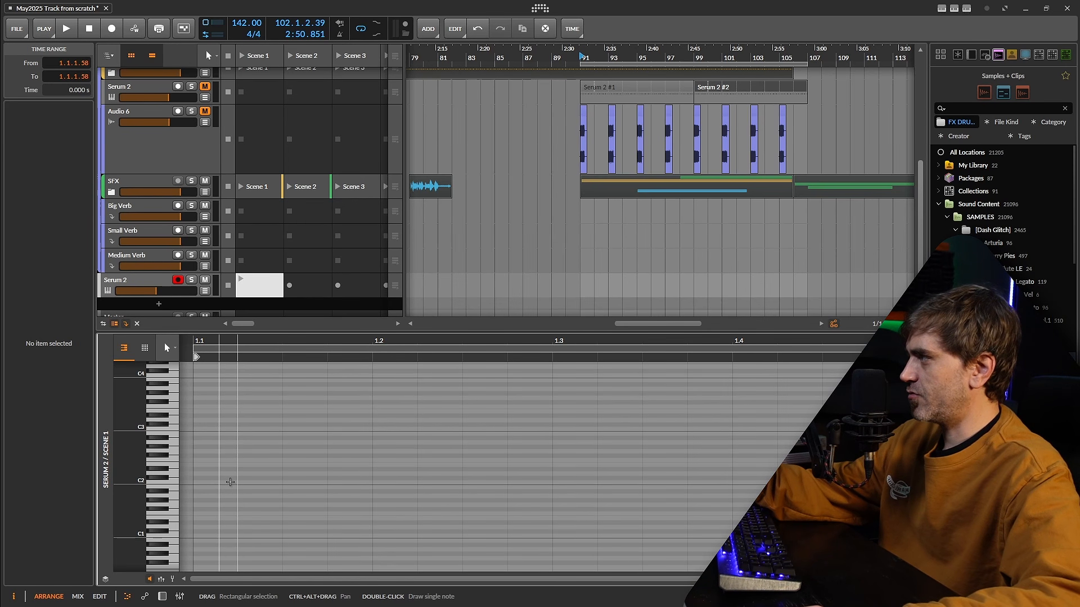
double_click(230, 482)
double_click(246, 482)
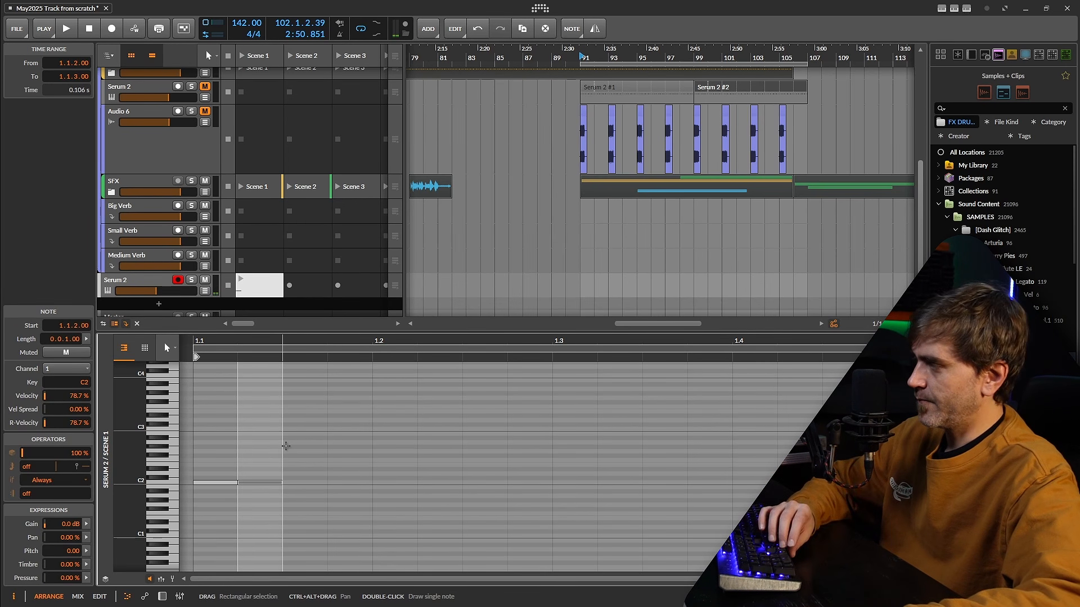
double_click(303, 430)
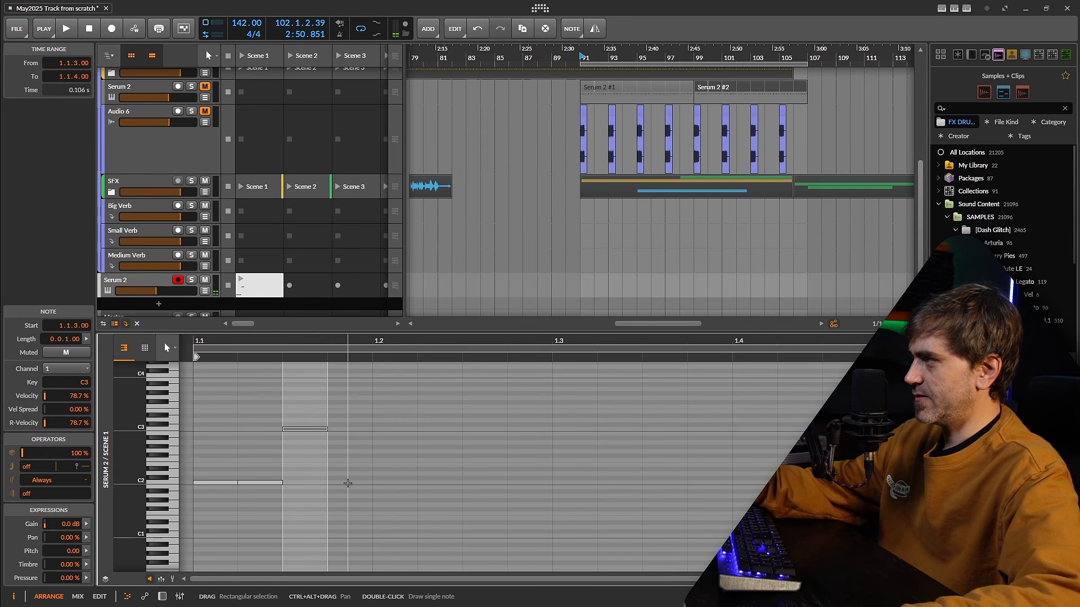
double_click(348, 482)
double_click(394, 483)
left_click(440, 430)
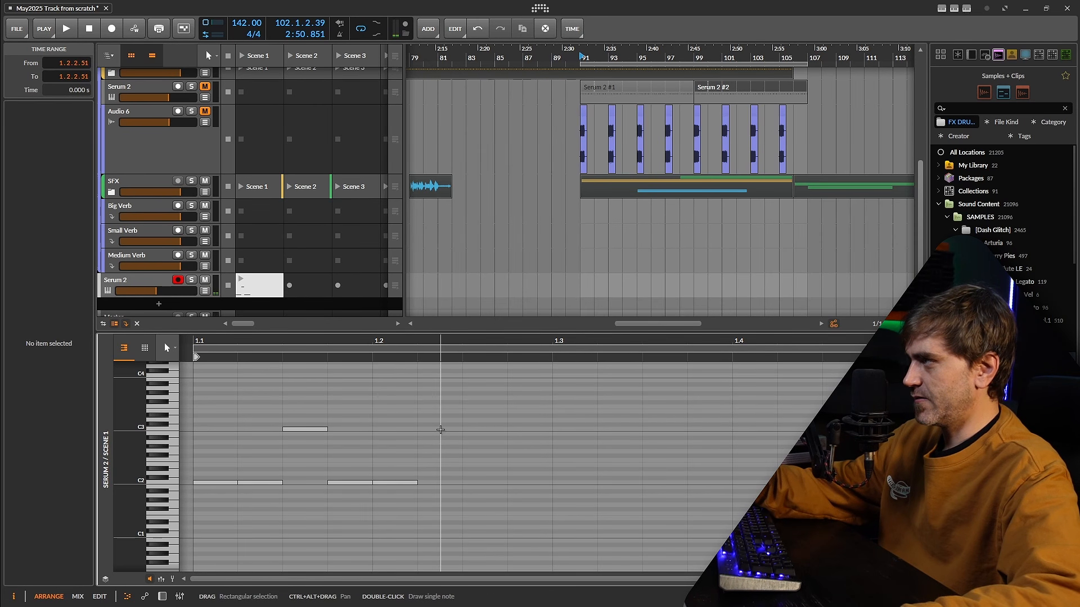
double_click(441, 429)
double_click(484, 482)
double_click(529, 429)
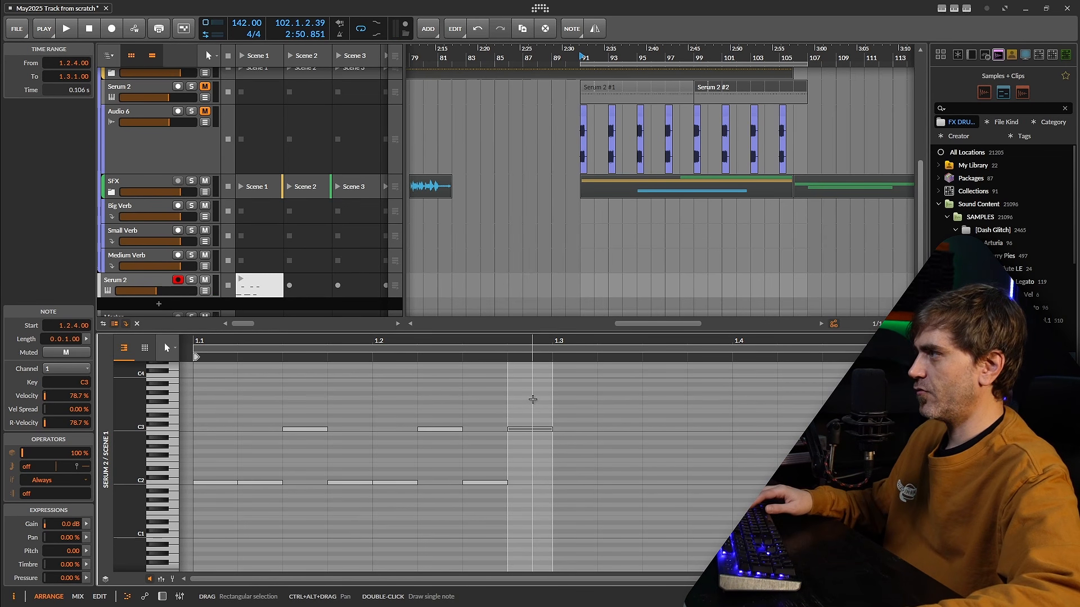
Step: Limit the clip's loop to the two-beat, eight-note pattern and launch the clip
left_click_drag(532, 399, 193, 518)
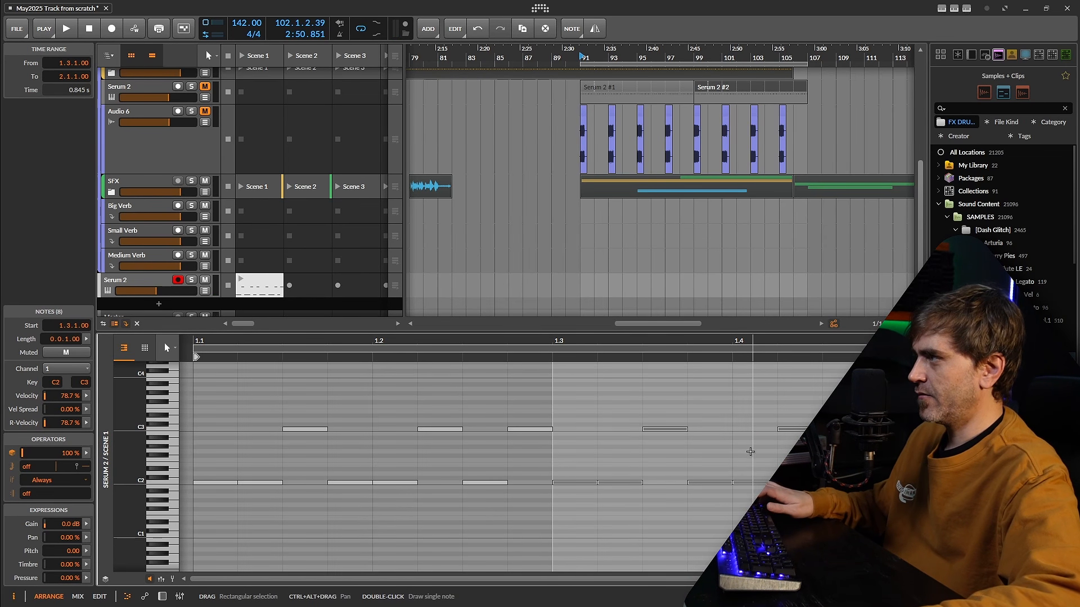
left_click(756, 473)
left_click_drag(912, 348, 556, 383)
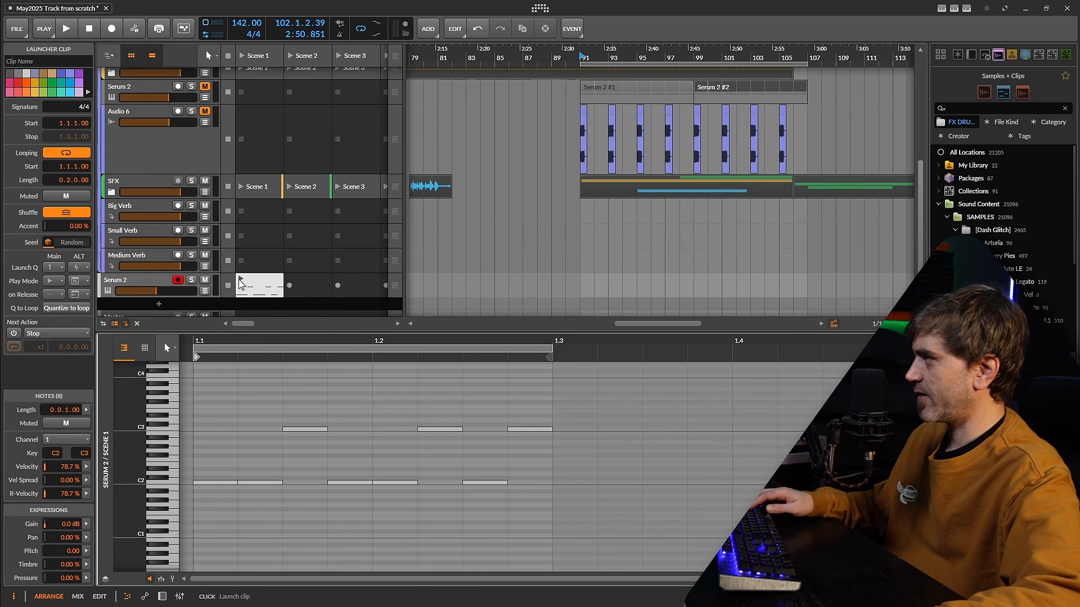
left_click(241, 280)
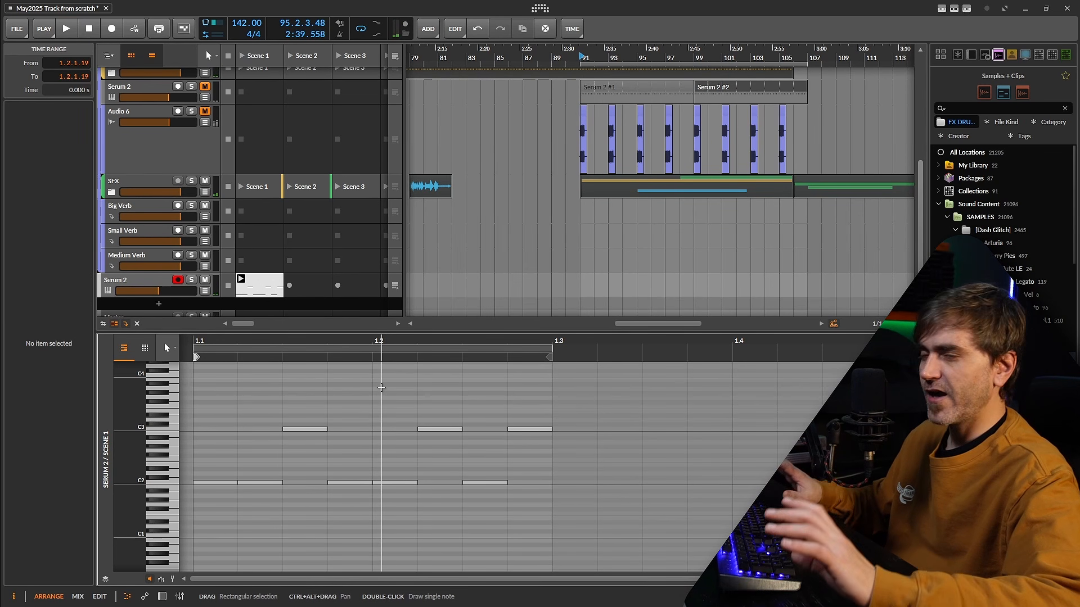
Step: Try raising the C3 note at 1.2.2 to C#3 and lowering the one at 1.2.4 to A#2, and play the result
left_click(439, 429)
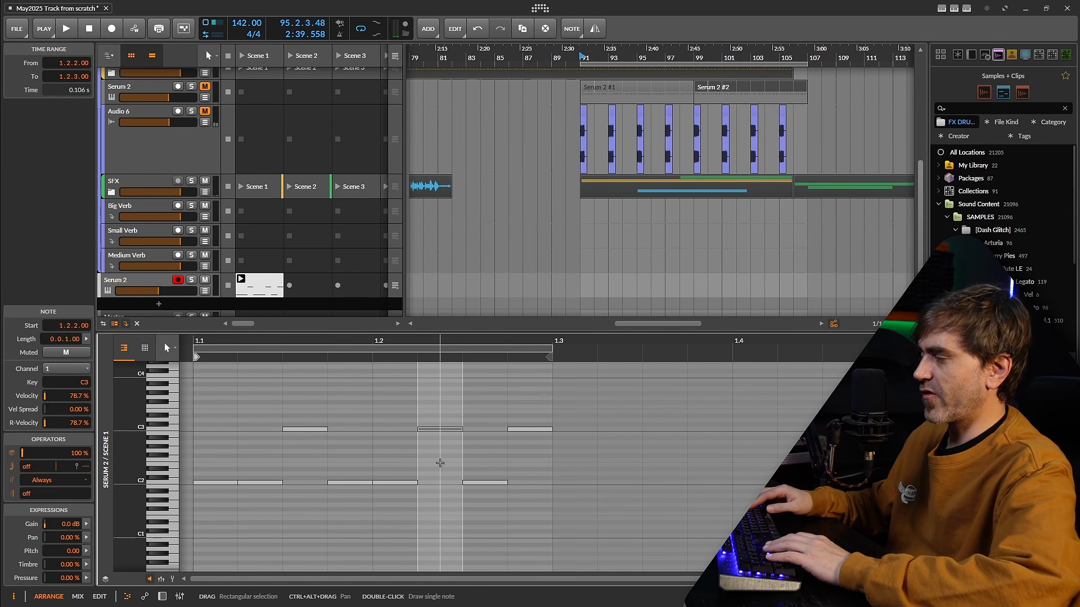
key("Up")
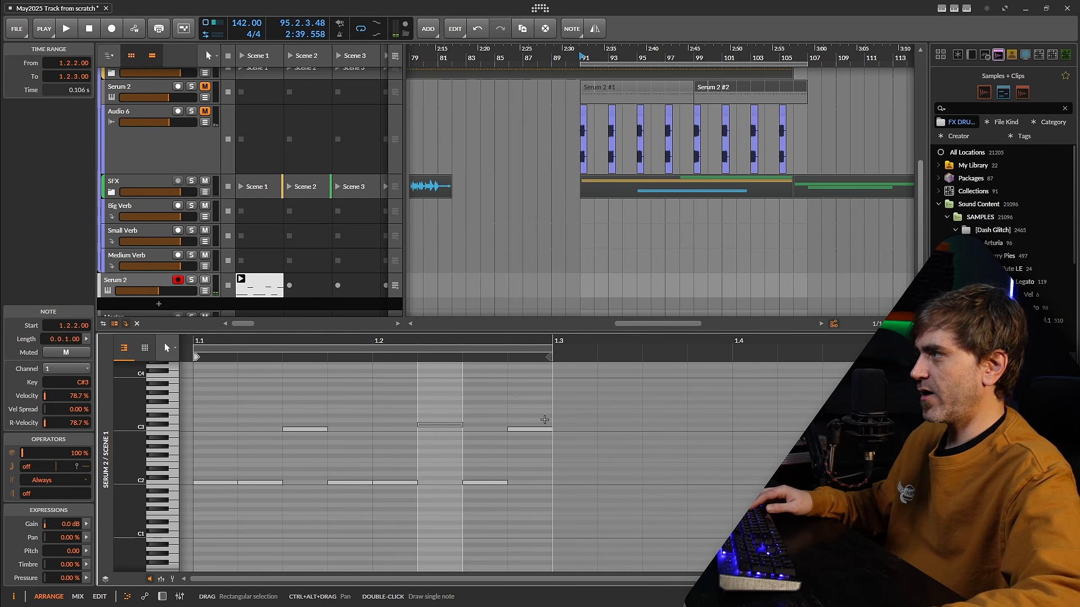
left_click(536, 429)
key("Down")
key("Down")
key("space")
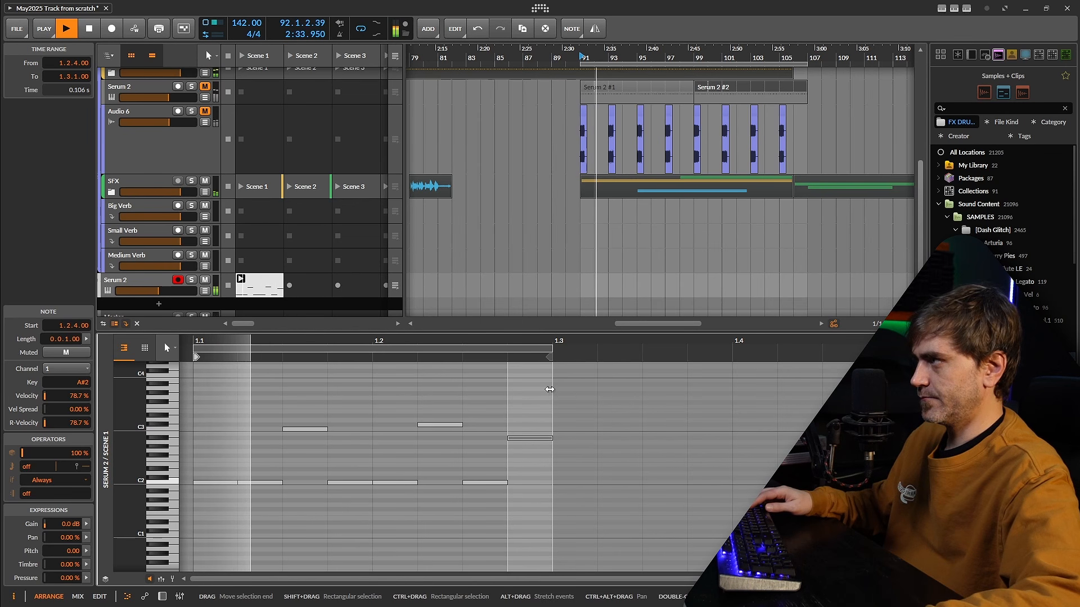
Step: Stop playback, move the note at 1.2.4 back up to C3, and undo the pitch changes
key("space")
key("Up")
key("Up")
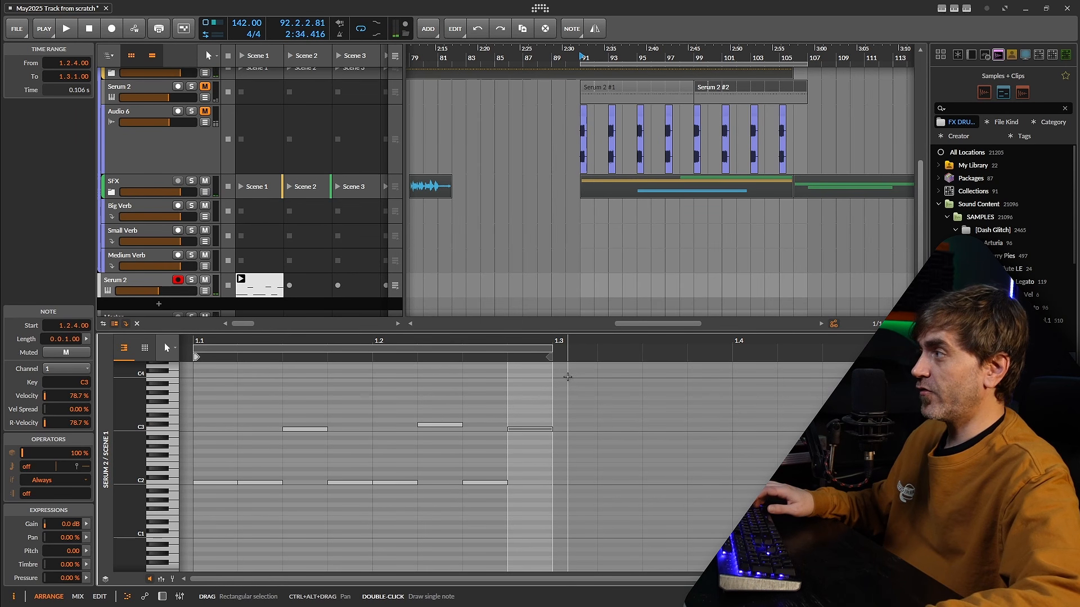
key("ctrl+z")
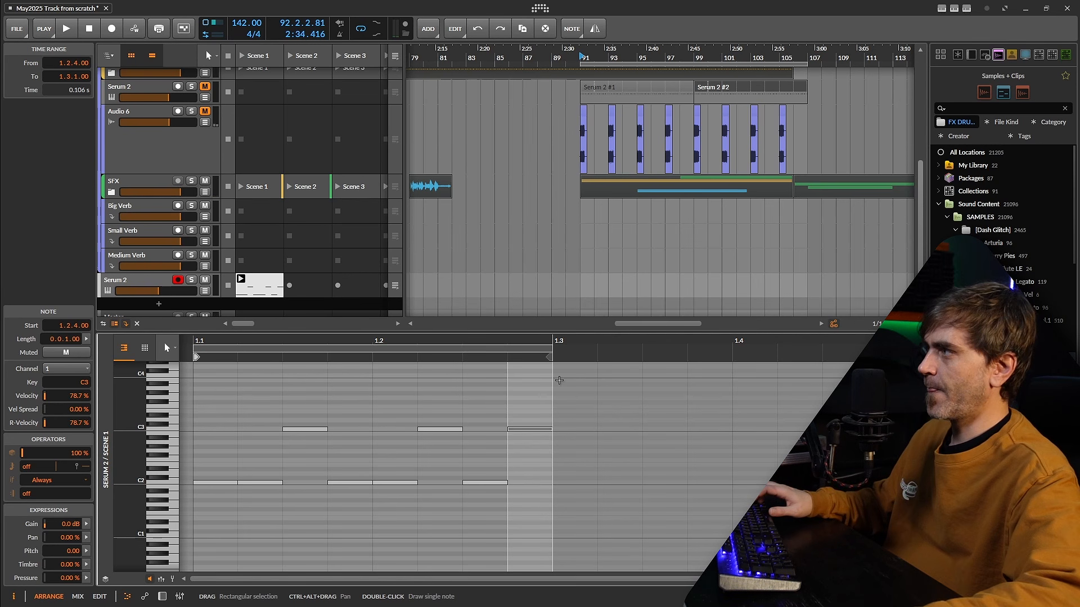
Step: Extend the clip's loop to one full bar and duplicate the eight-note pattern into beats 1.3 to 2.1
scroll(568, 380, "down", 3)
scroll(572, 379, "right", 2)
left_click_drag(486, 350, 636, 367)
left_click_drag(336, 523, 334, 523)
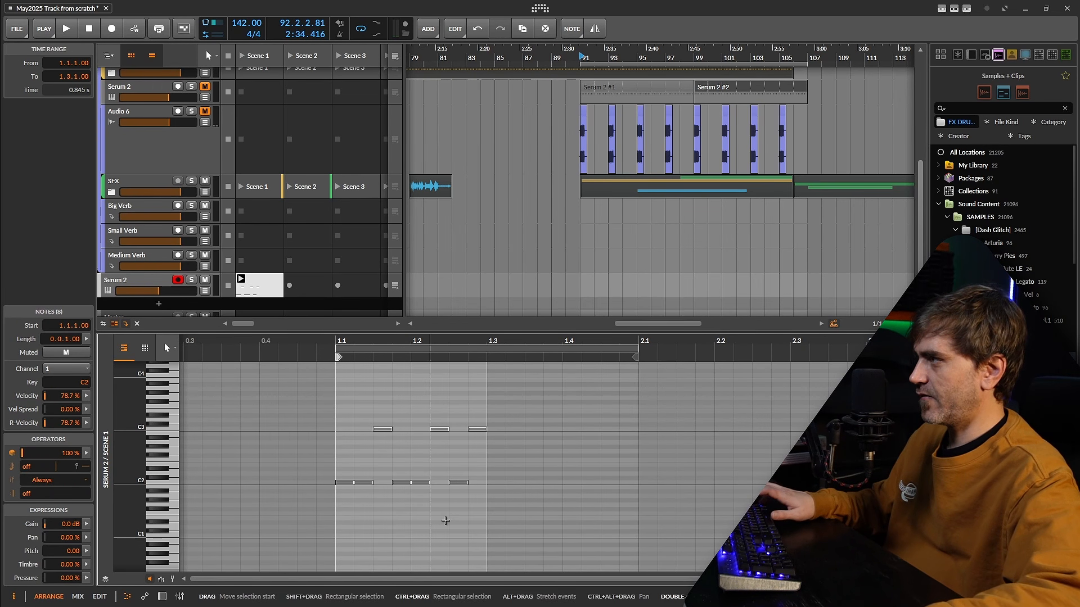
key("ctrl+d")
Step: Raise the C3 notes at 1.2.2 and 1.4.2 by one semitone to C#3
left_click(440, 429)
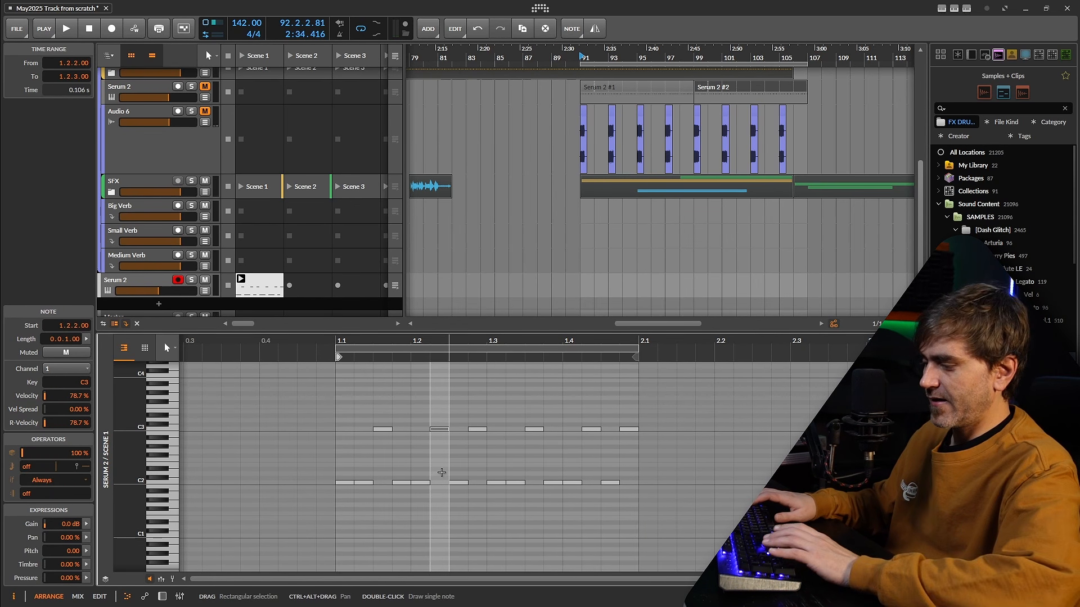
key("Up")
left_click(591, 429)
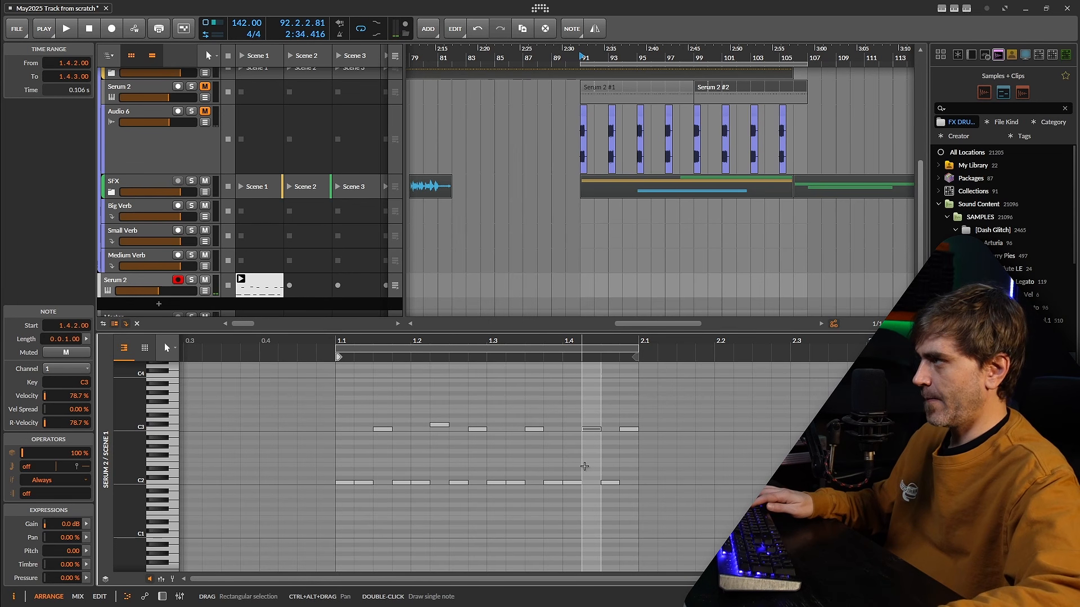
key("Up")
Step: Duplicate the sixteen-note bar into bar 2 and extend the clip's loop to two bars
scroll(585, 467, "down", 2)
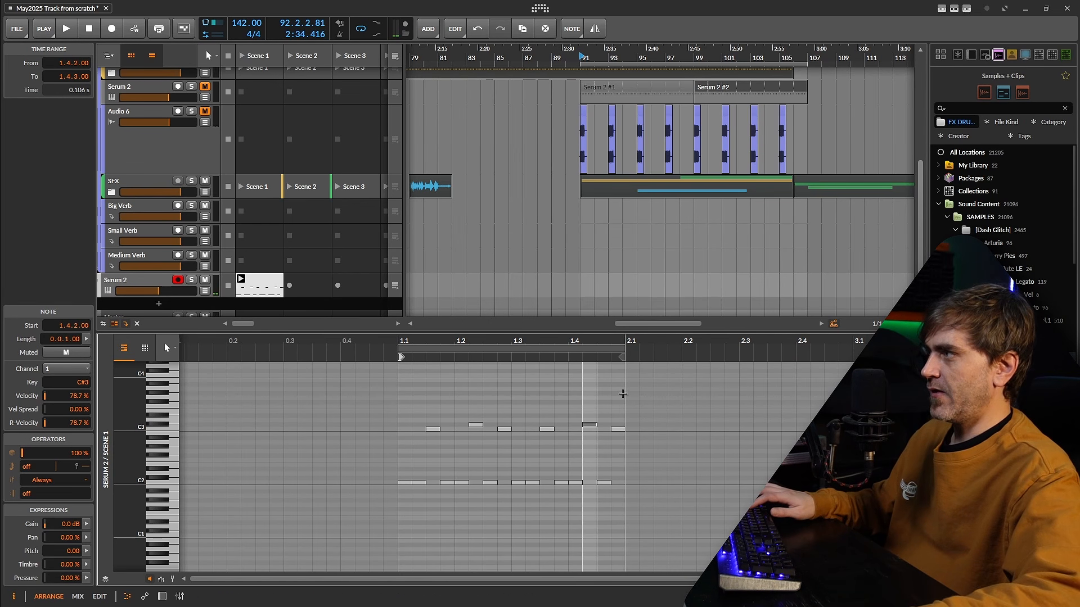
left_click_drag(624, 392, 403, 518)
key("ctrl+d")
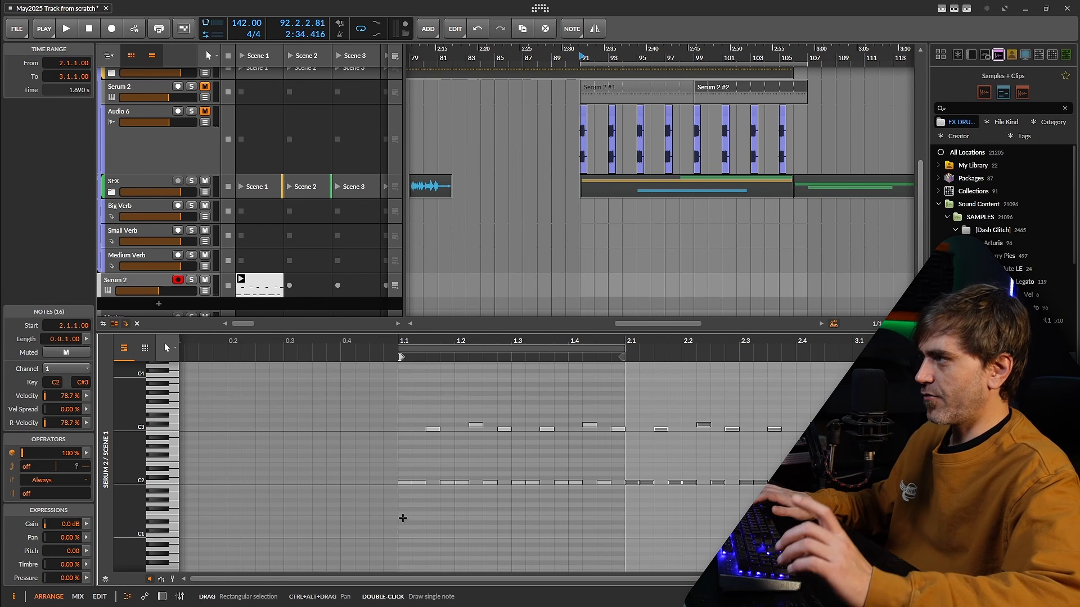
left_click(621, 352)
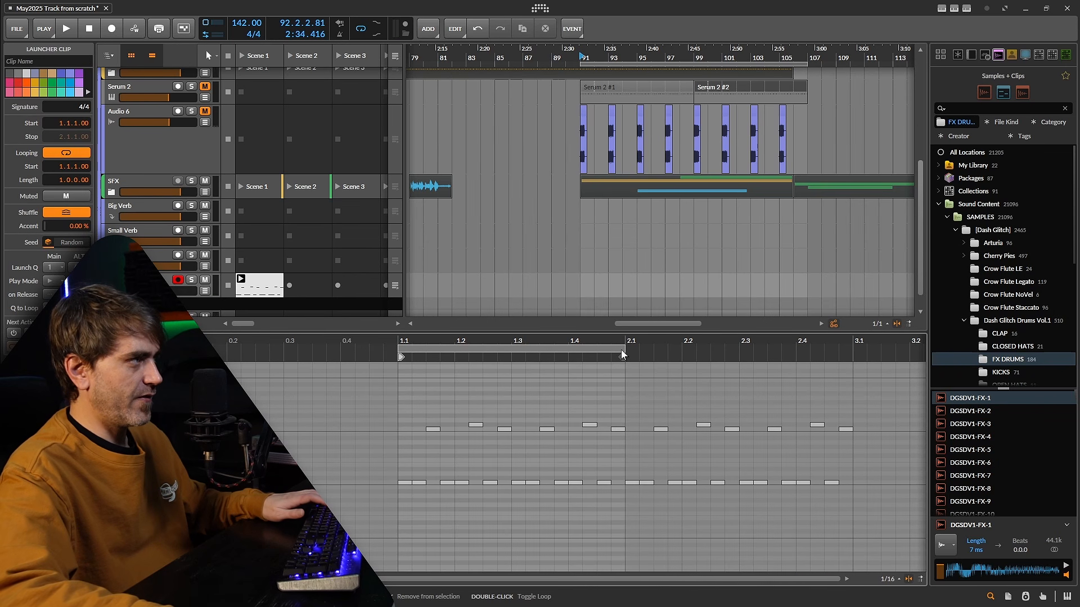
double_click(622, 350)
left_click_drag(622, 350, 838, 367)
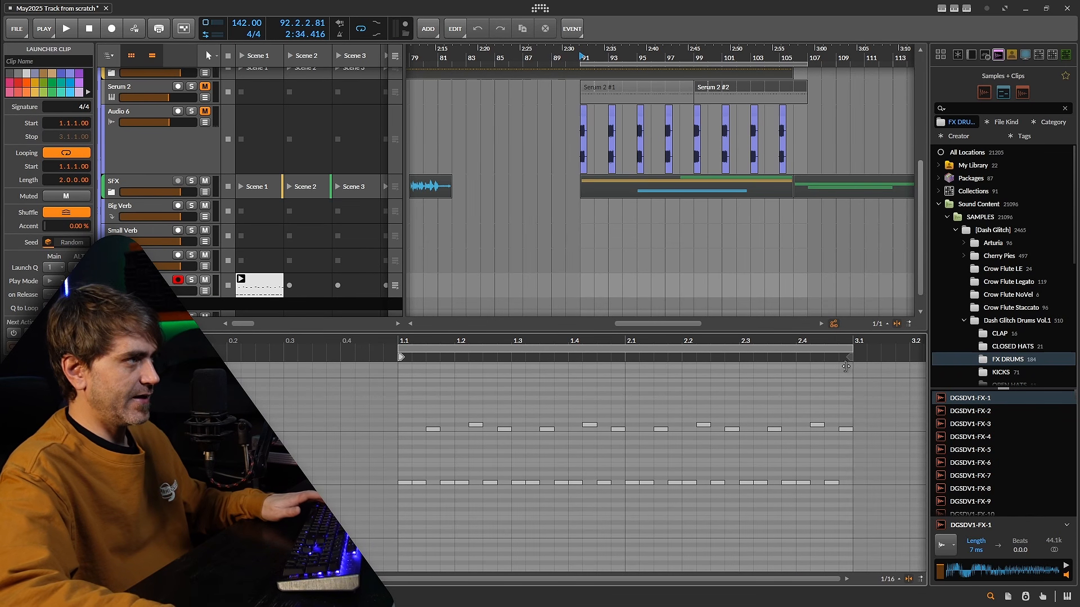
Step: Lower the final note at 2.4.4 two semitones to A#2 and play the two-bar pattern in the mix
left_click(842, 459)
key("Down")
key("Down")
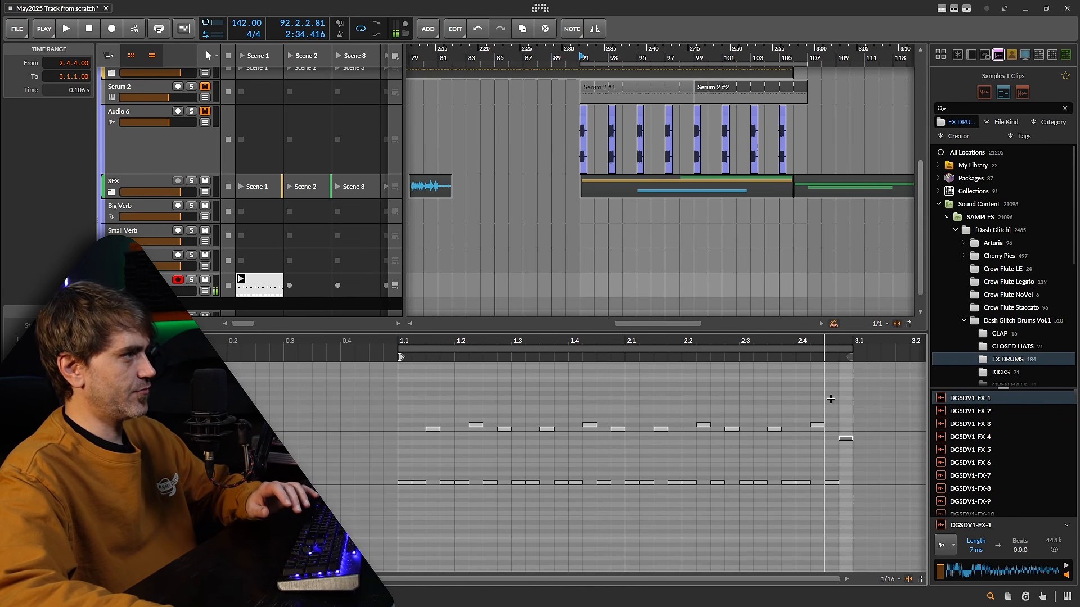
left_click(831, 399)
key("space")
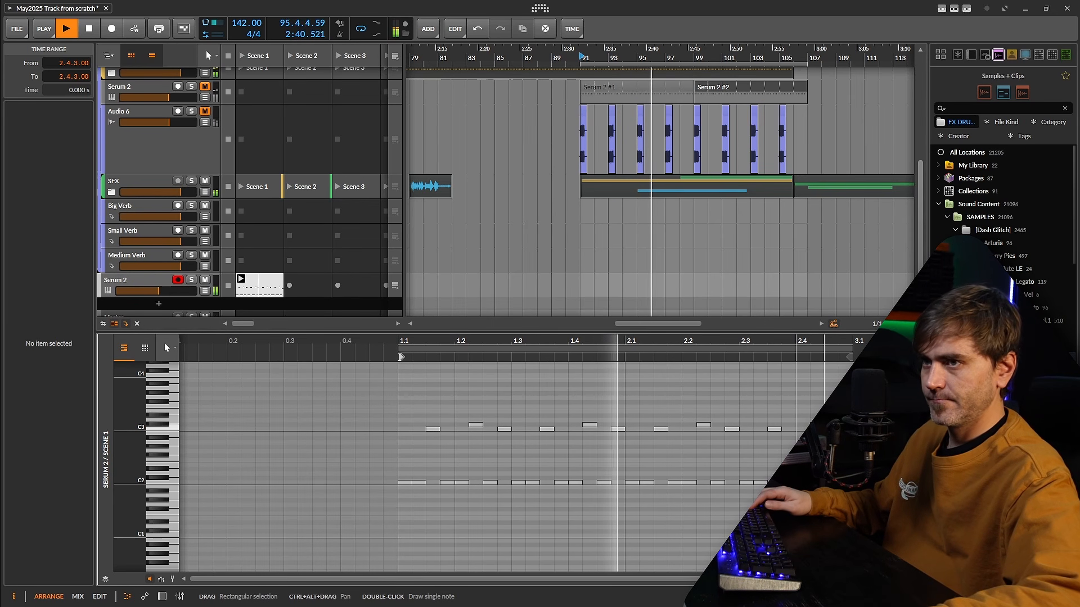
Step: Create an empty one-bar clip in the Serum 2 track's Scene 2 slot and show its C1–C3 range
key("space")
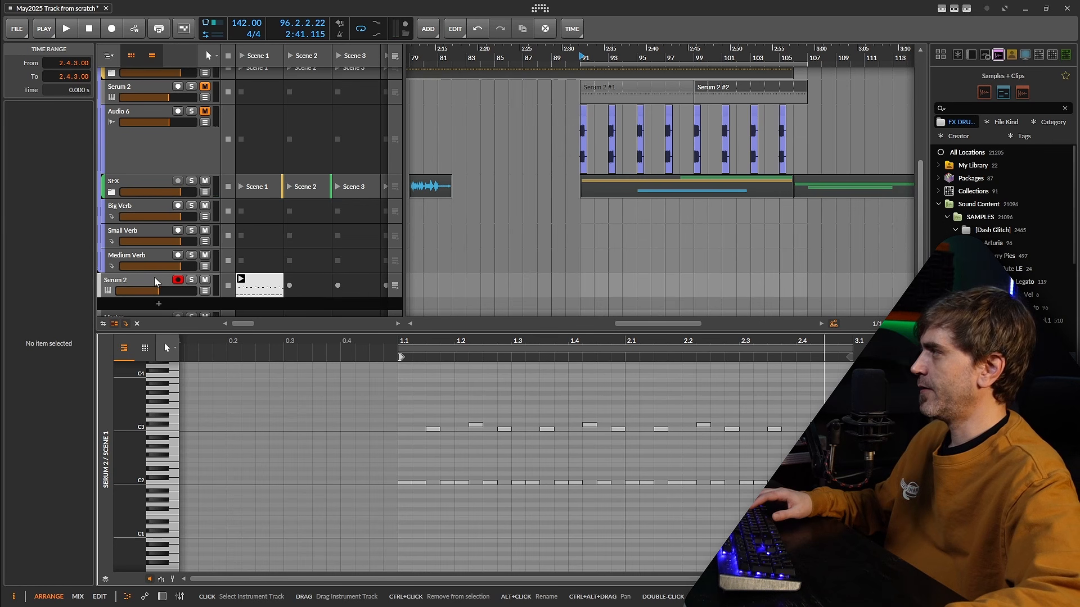
double_click(308, 287)
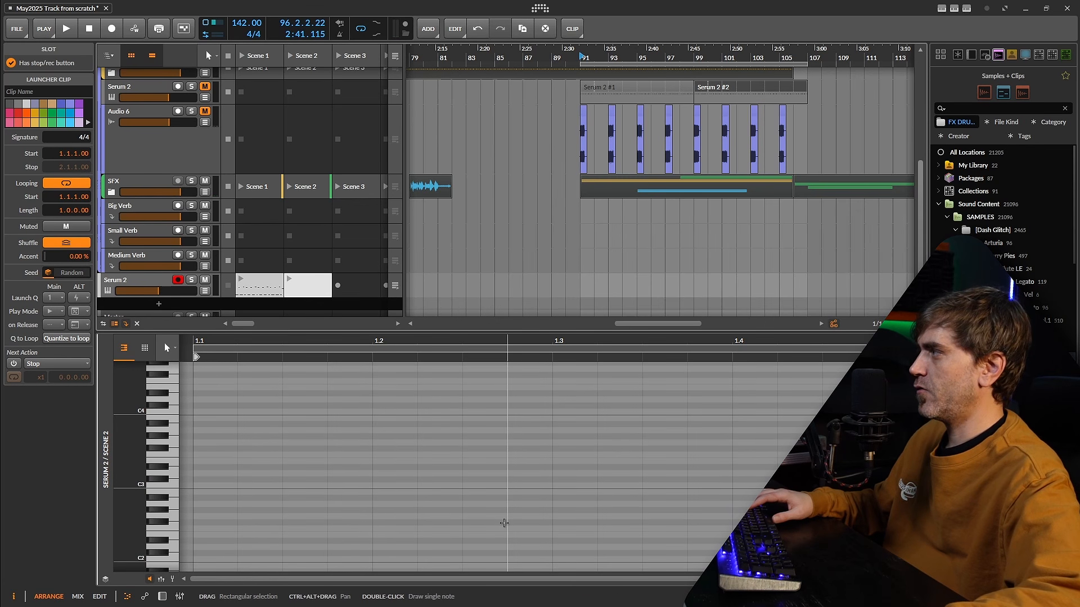
scroll(504, 514, "down", 3)
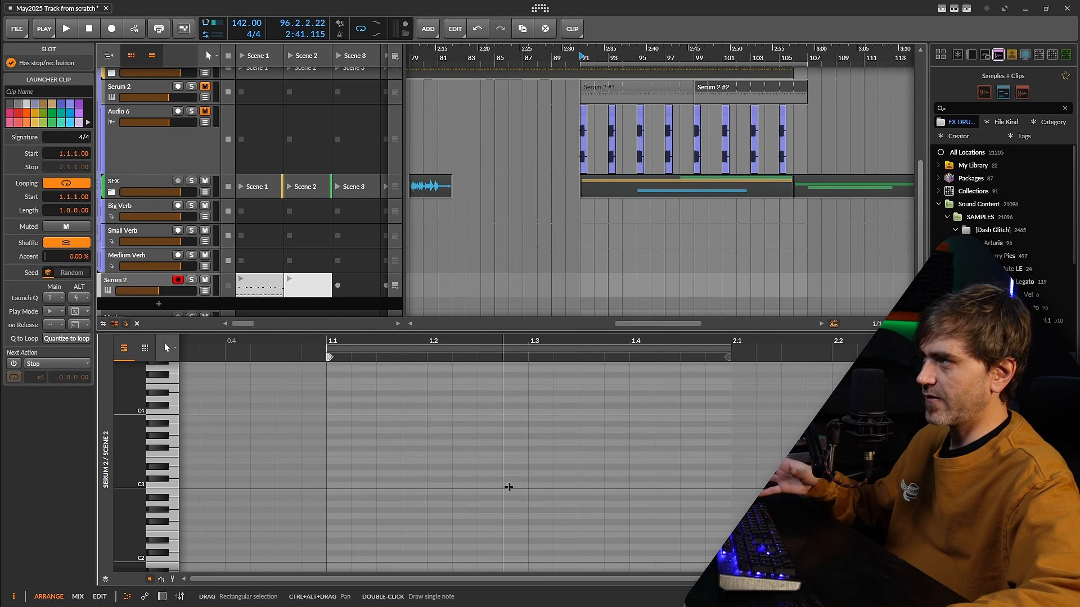
scroll(498, 466, "up", 2)
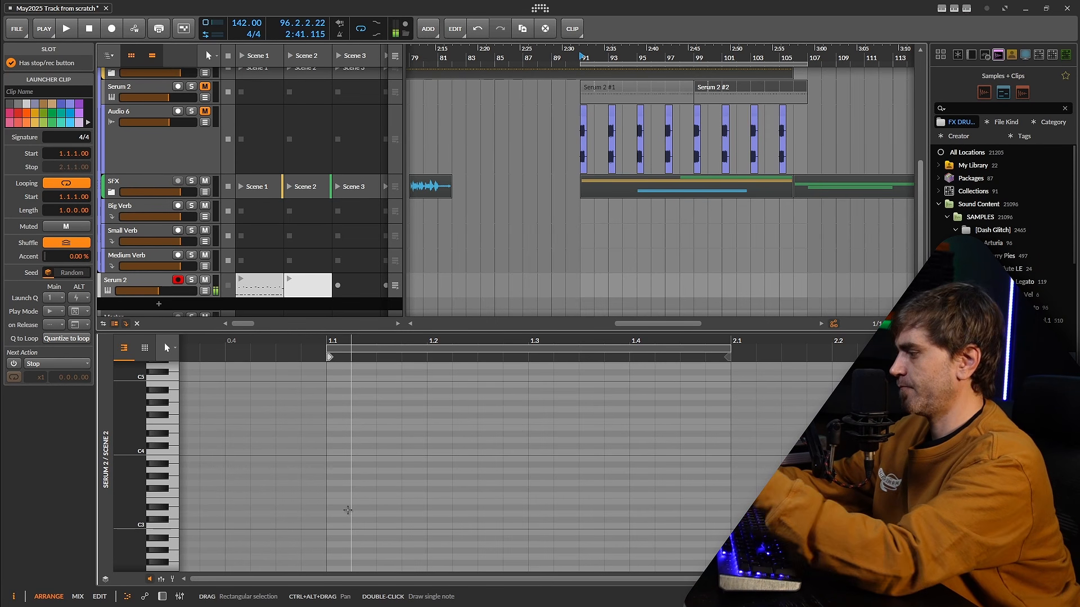
scroll(369, 474, "up", 3)
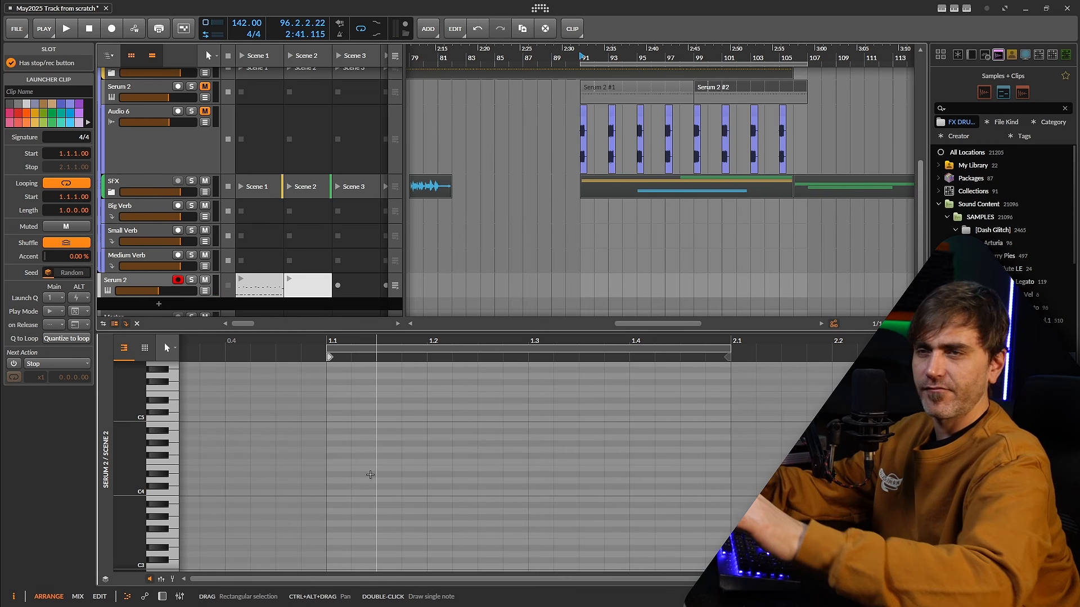
scroll(372, 474, "up", 12)
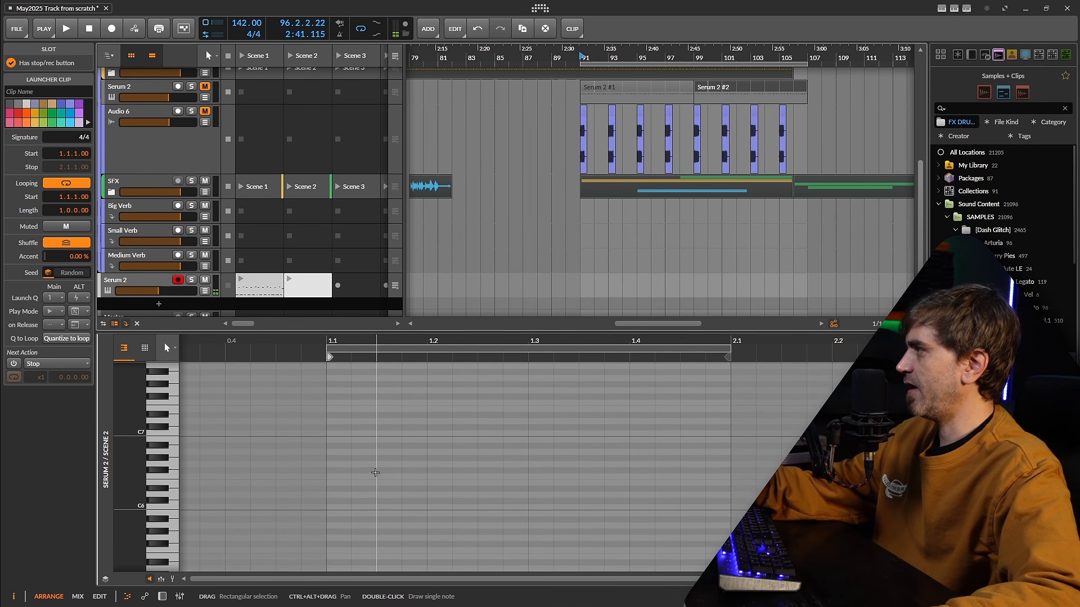
scroll(375, 472, "down", 20)
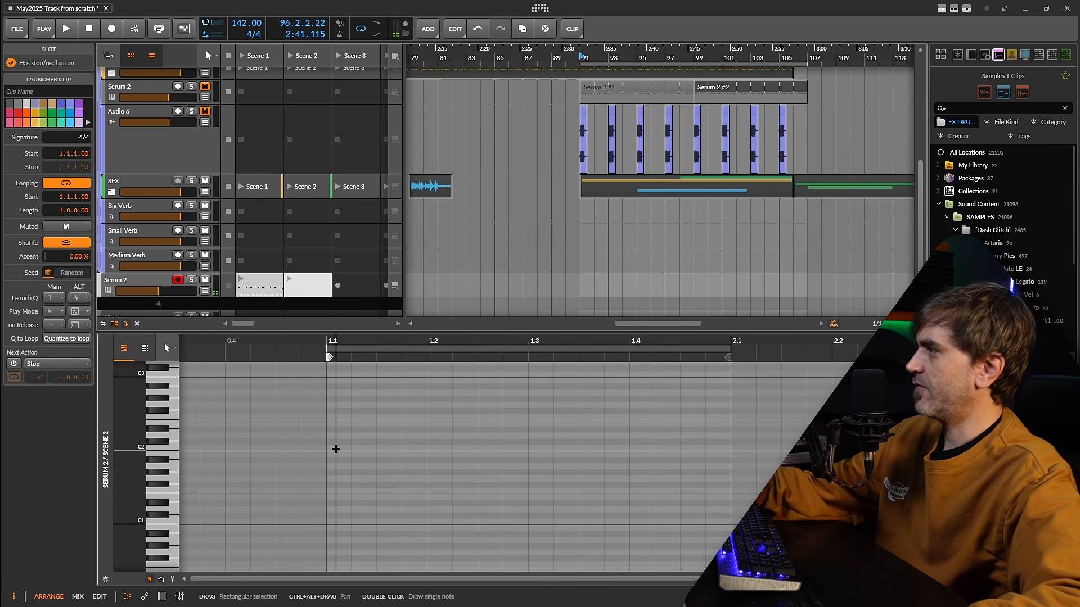
Step: Draw six consecutive sixteenth notes from 1.1.1 rising through C2, G2, A#2, C3, D3 and D#3
double_click(336, 449)
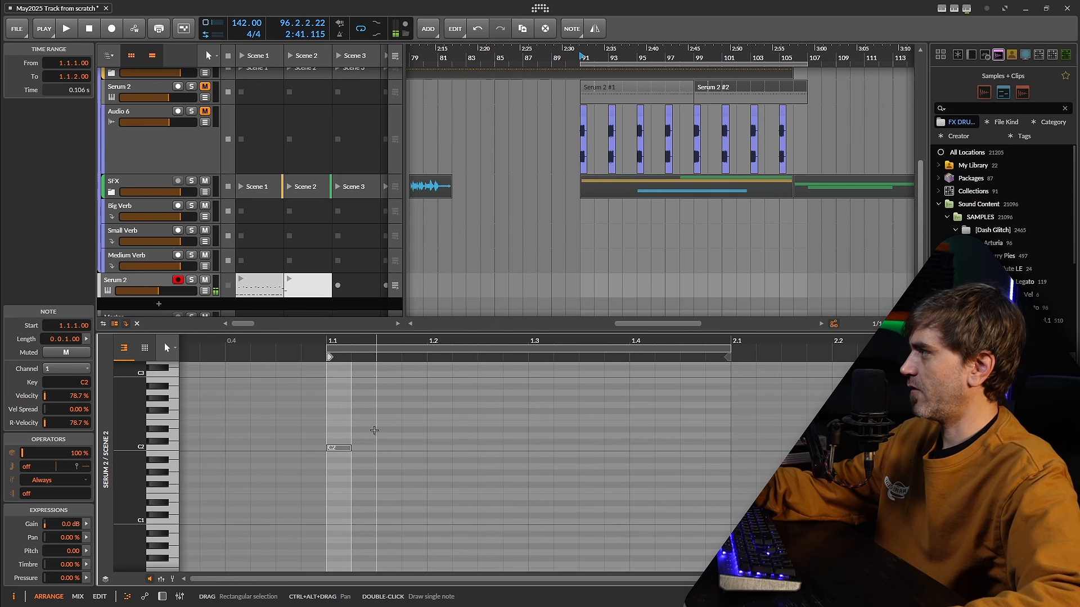
double_click(366, 405)
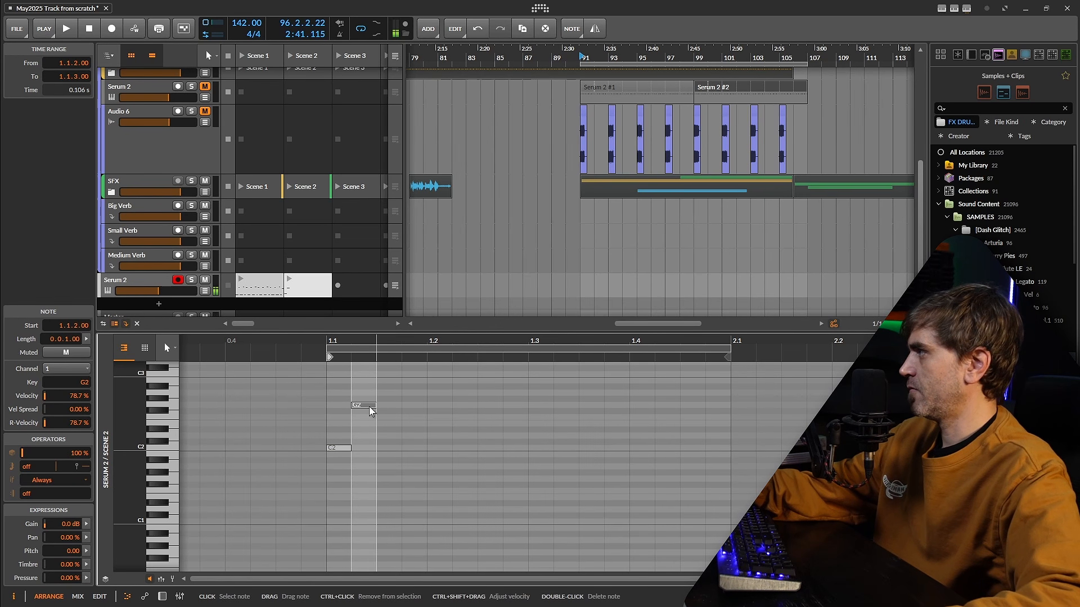
scroll(369, 400, "up", 3)
double_click(389, 426)
double_click(414, 414)
double_click(440, 402)
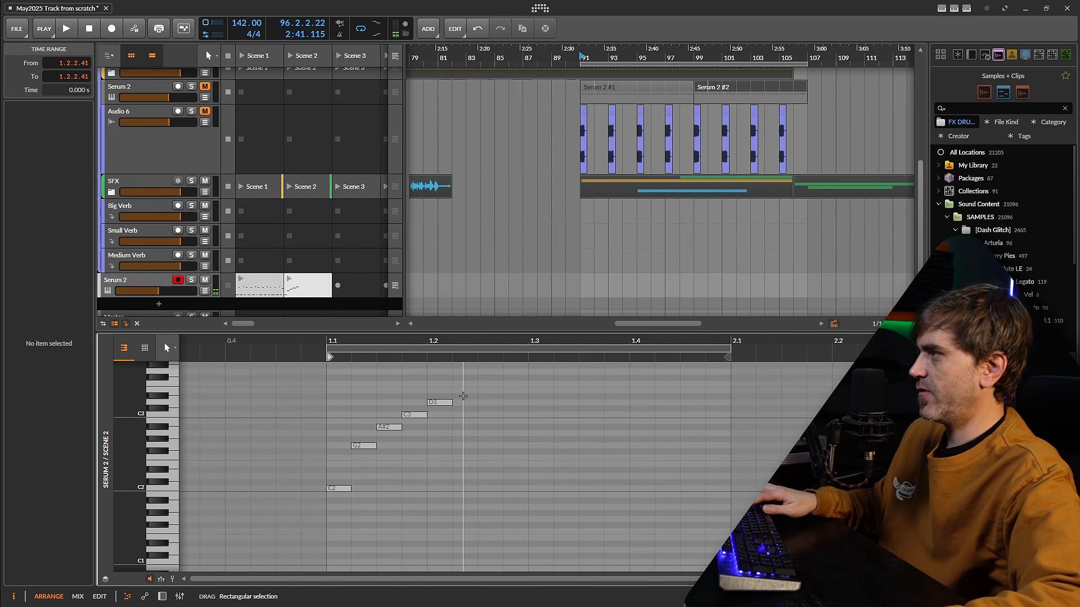
double_click(466, 397)
Step: Shorten the clip's loop length to 0.1.2.00 and lower the Serum 2 track's volume slightly while it plays
left_click_drag(471, 385, 338, 381)
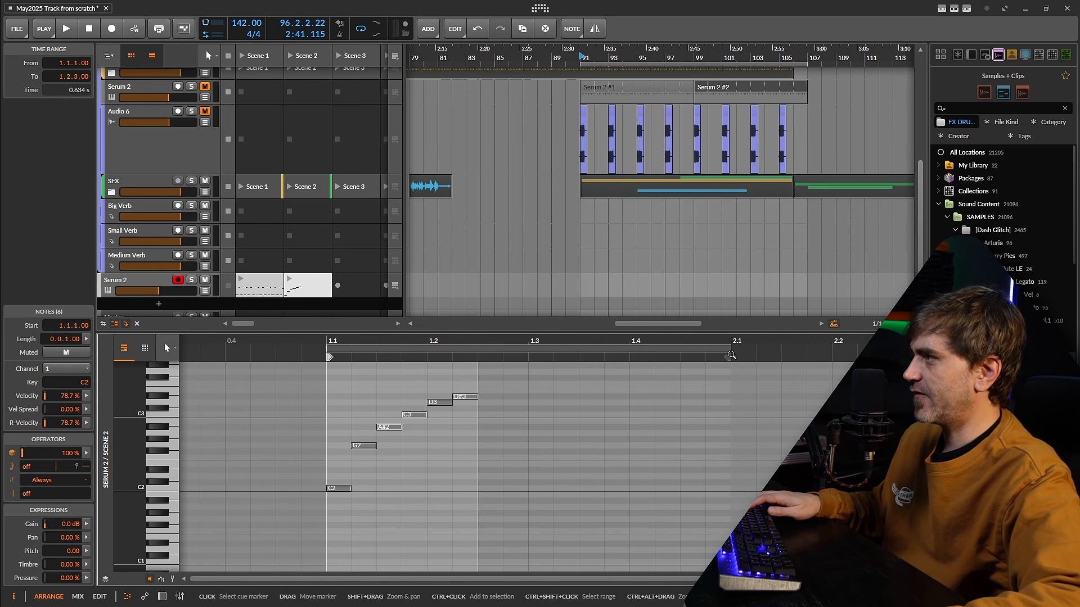
left_click_drag(732, 354, 491, 356)
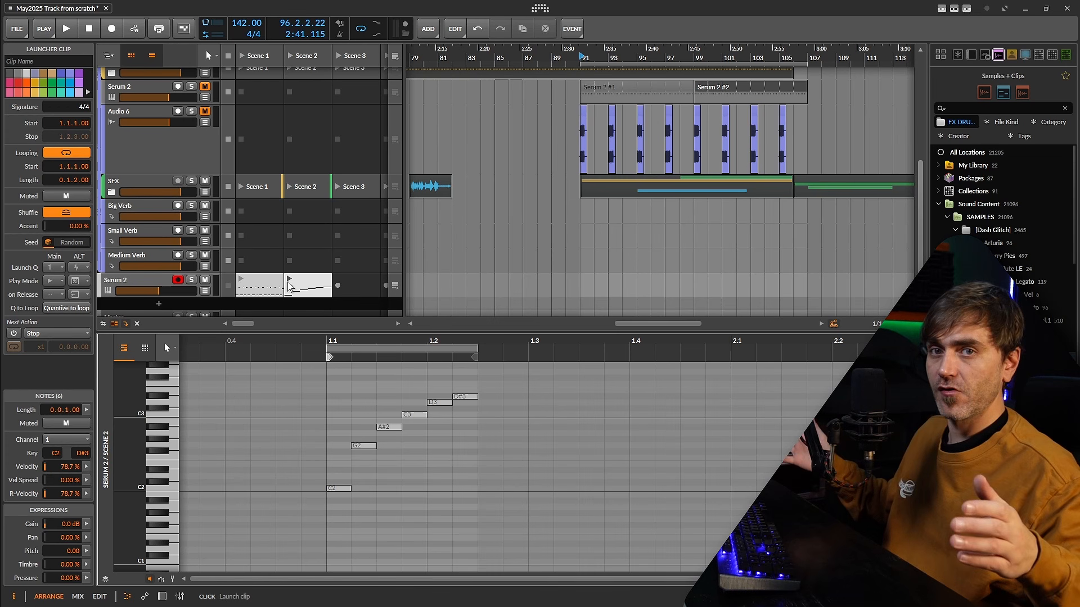
left_click(289, 279)
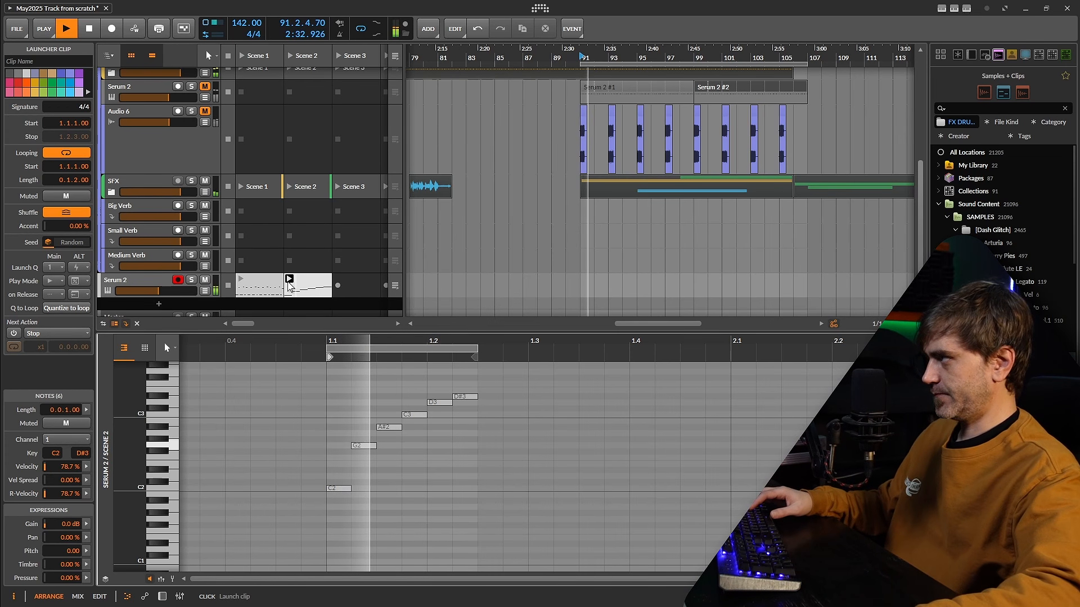
left_click_drag(157, 291, 153, 290)
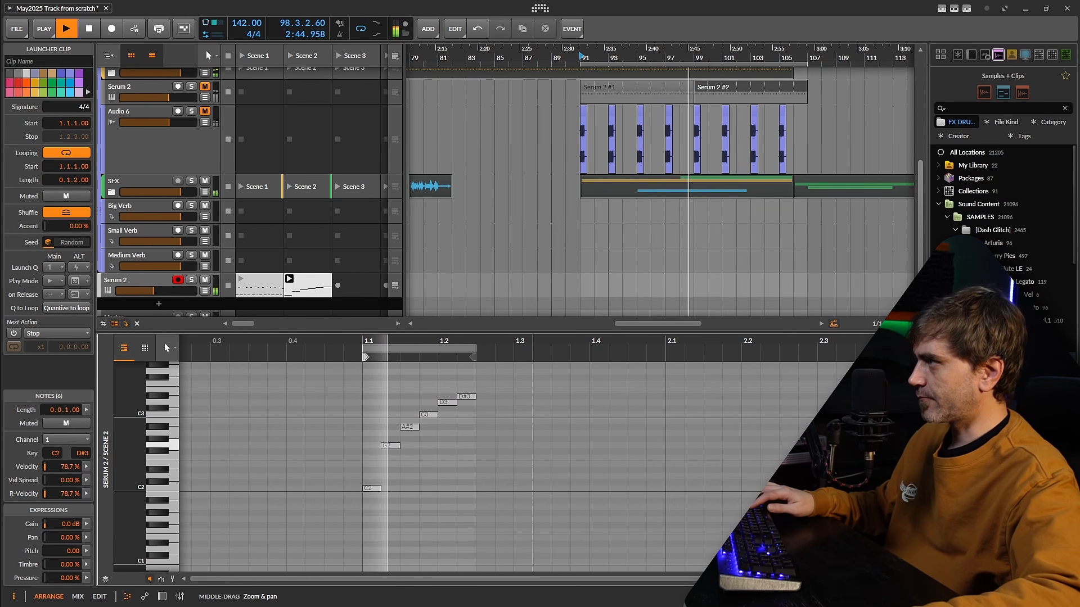
scroll(400, 364, "down", 3)
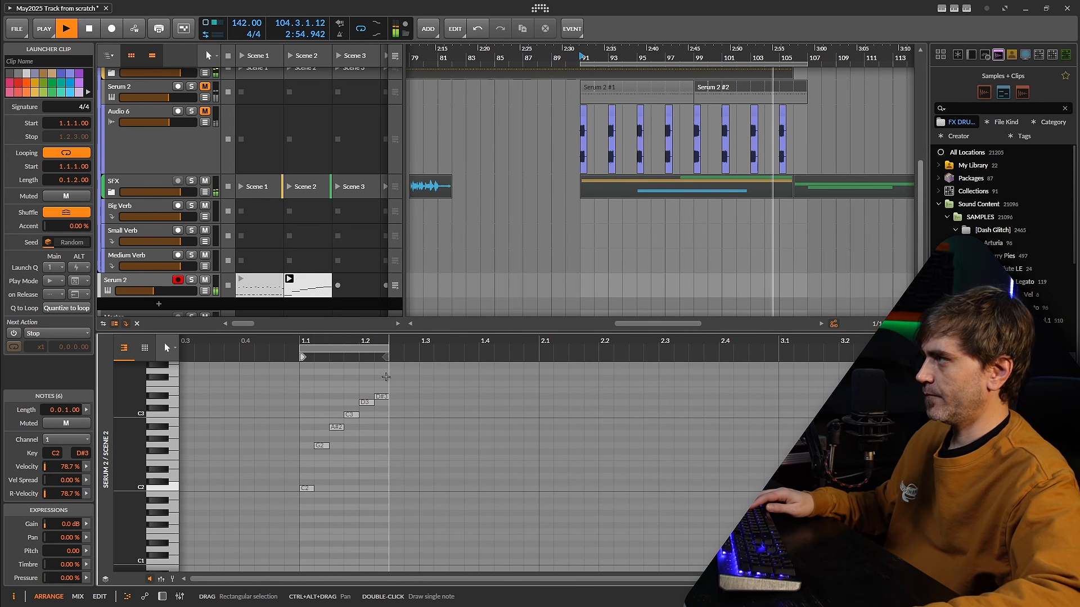
key("space")
Step: Duplicate the six-note run four times so the copies follow one another up to 2.4.3
left_click_drag(386, 384, 260, 497)
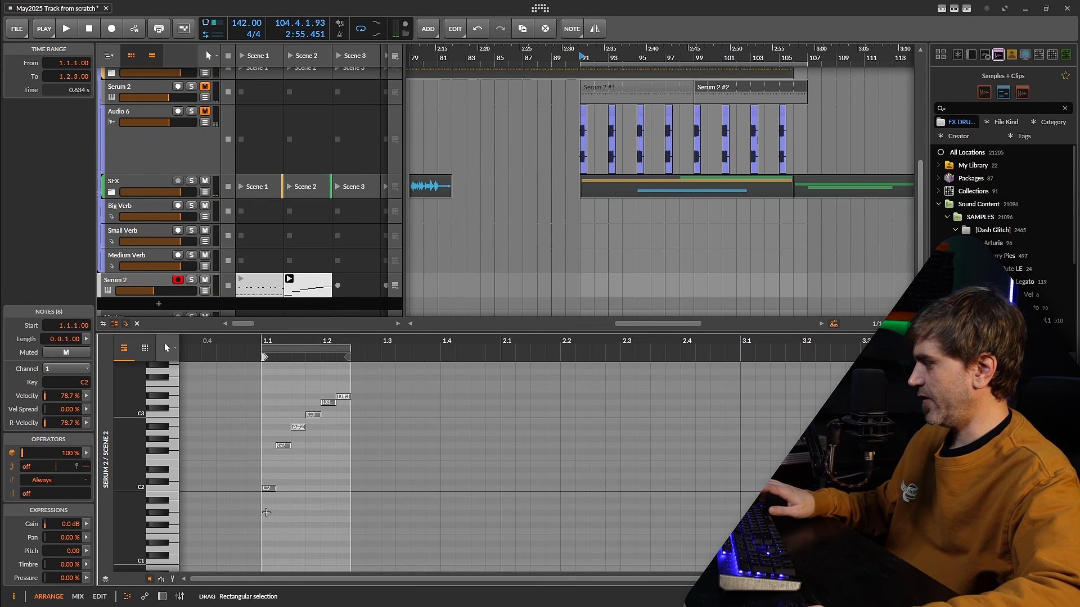
key("ctrl+d")
key("ctrl+d")
key("ctrl+d")
key("ctrl+d")
left_click(358, 375)
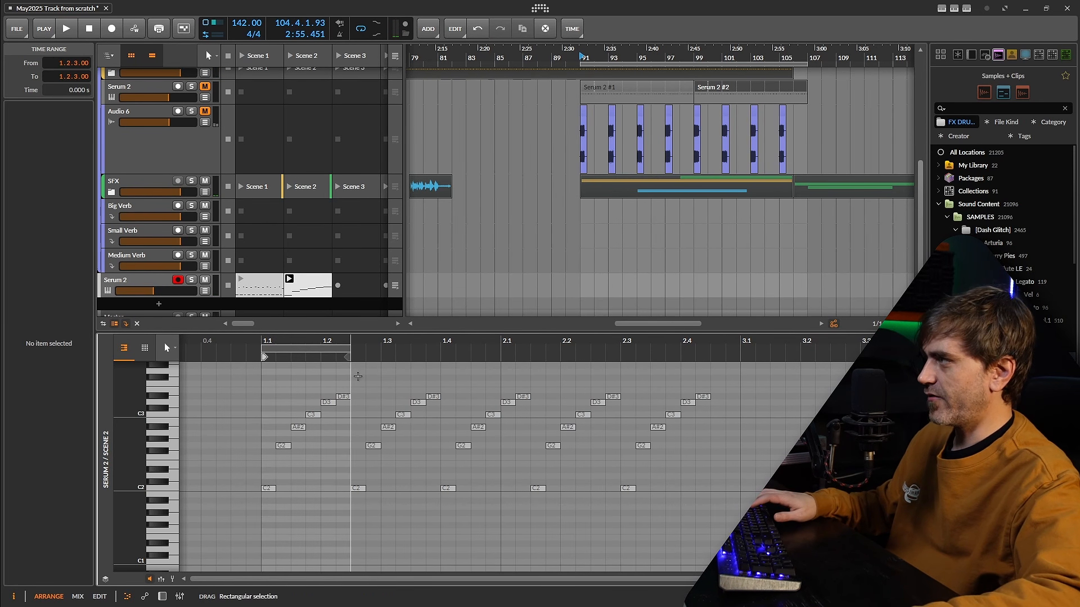
Step: Extend the clip's loop to two full bars and audition the repeated run
left_click_drag(408, 388, 400, 419)
scroll(373, 388, "down", 2)
left_click(377, 381)
left_click_drag(353, 354, 468, 358)
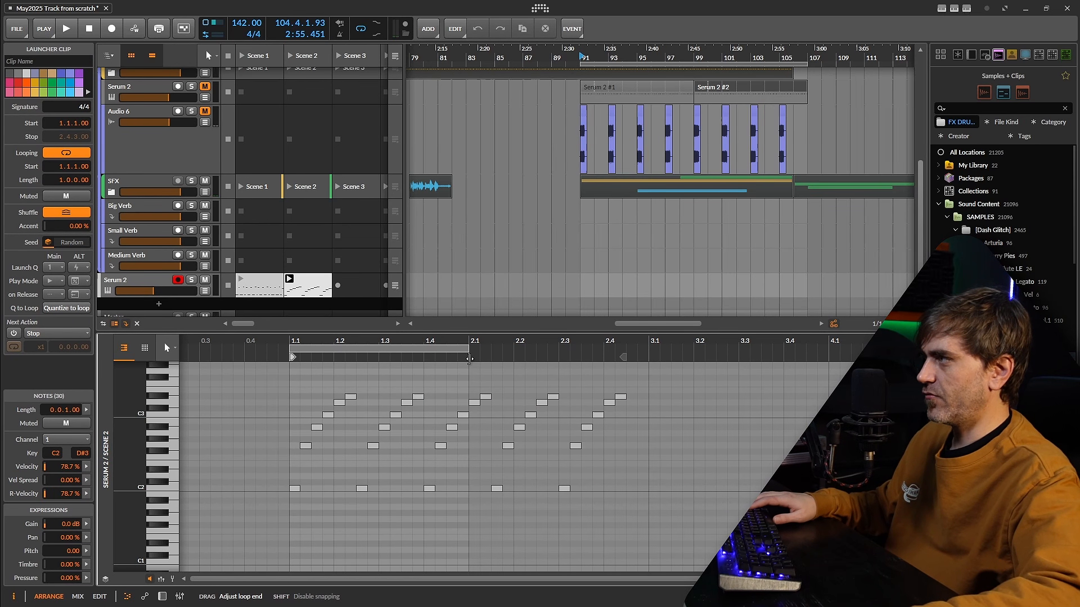
left_click(290, 376)
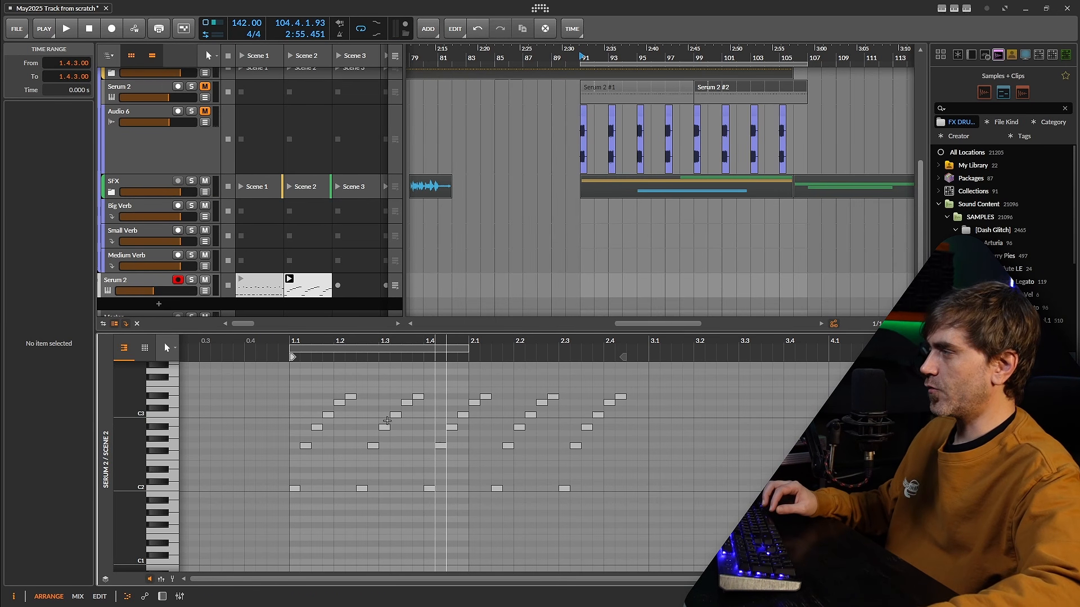
key("space")
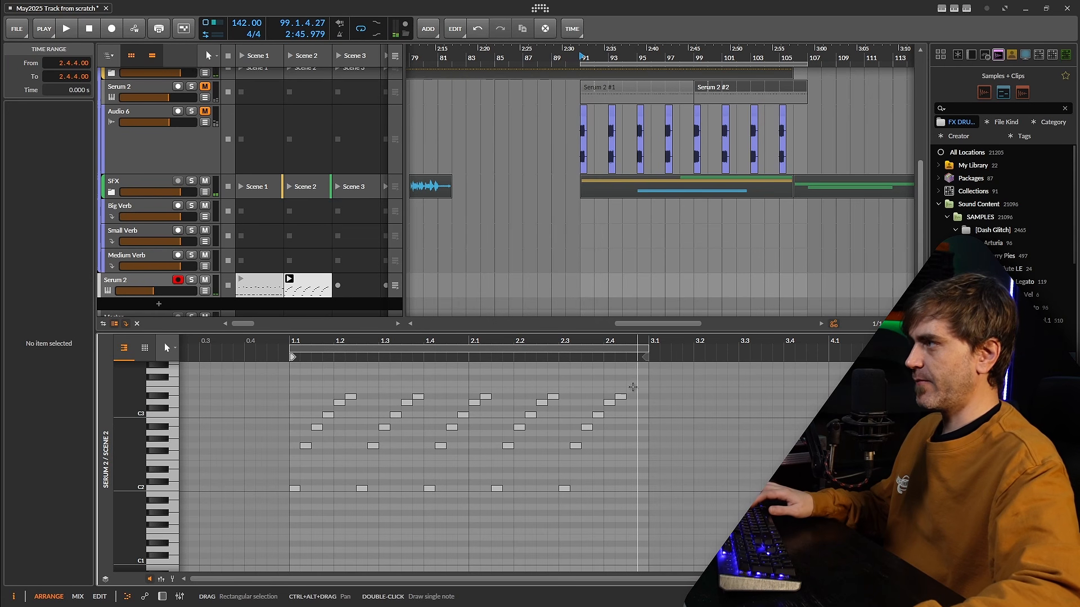
Step: Try duplicating the last six-note run and moving the copy to start at 2.4.3
left_click_drag(635, 381, 550, 552)
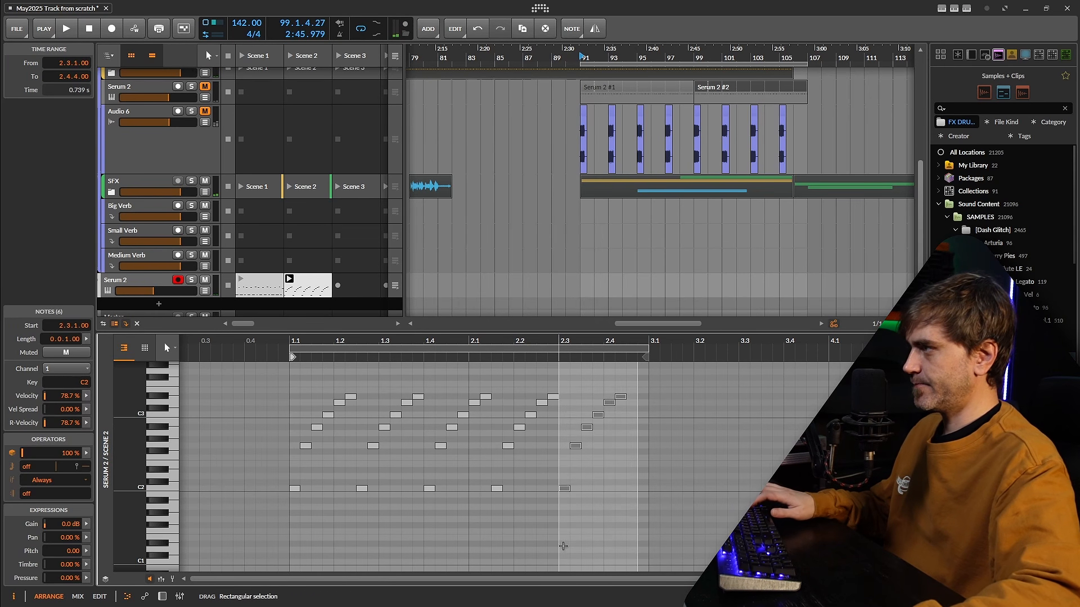
key("ctrl+d")
key("space")
left_click(653, 460)
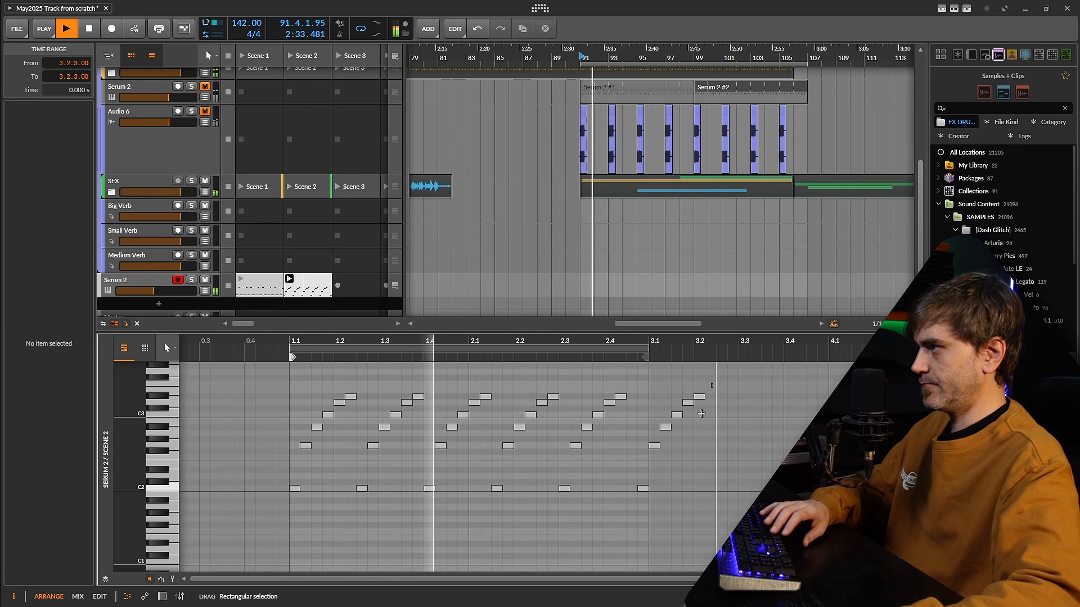
left_click_drag(713, 385, 646, 520)
key("Left")
left_click(727, 511)
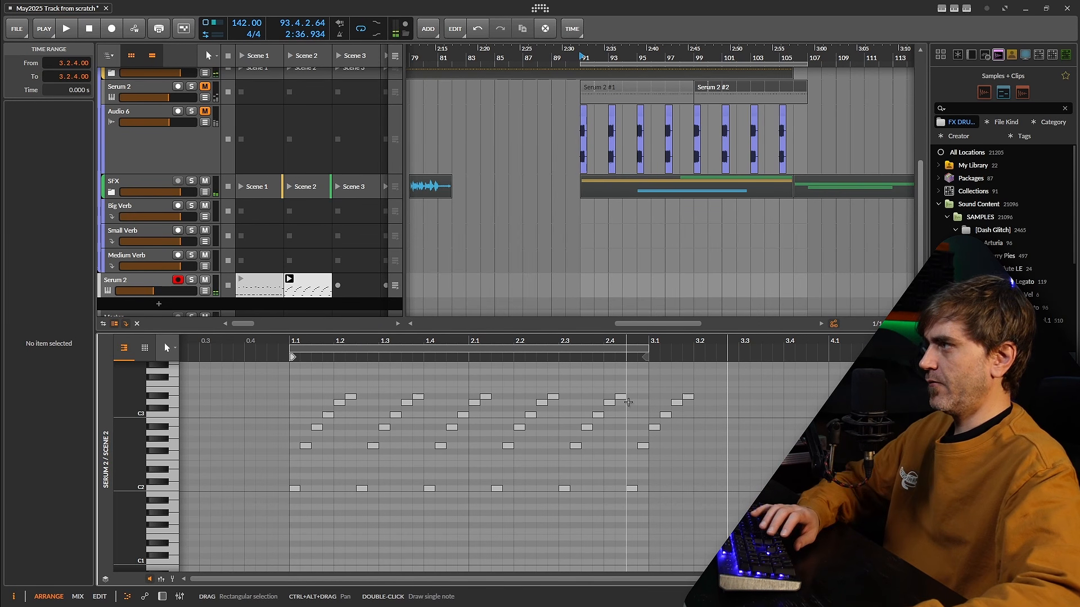
Step: Replace the copied run with a D3 note at 2.4.3 and a C3 note at 2.4.4, and play the pattern
double_click(629, 403)
mouse_move(692, 386)
left_mouse_down()
mouse_move(643, 468)
mouse_move(628, 522)
left_mouse_up()
key("Delete")
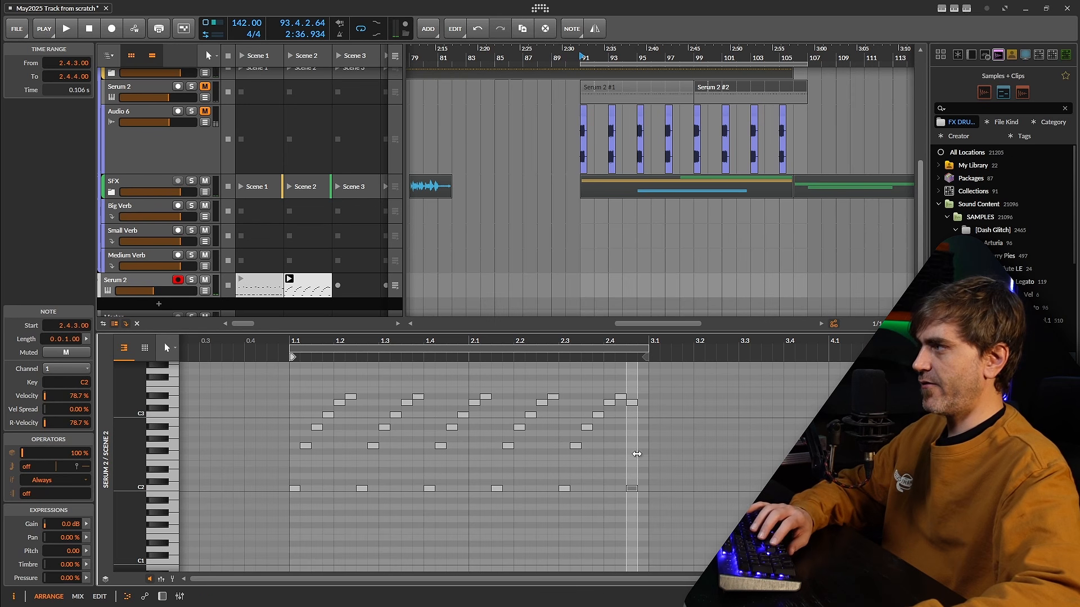
key("Delete")
double_click(646, 415)
left_click(728, 456)
key("space")
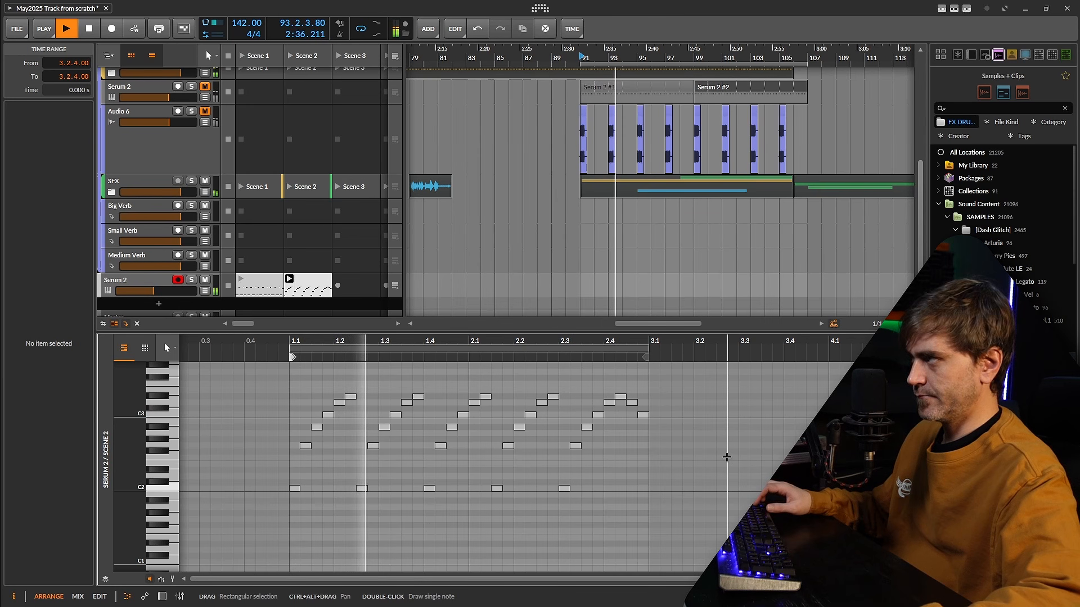
Step: Lower the Serum 2 track's volume slightly and set oscillator A's unison to 9 voices
left_click(139, 282)
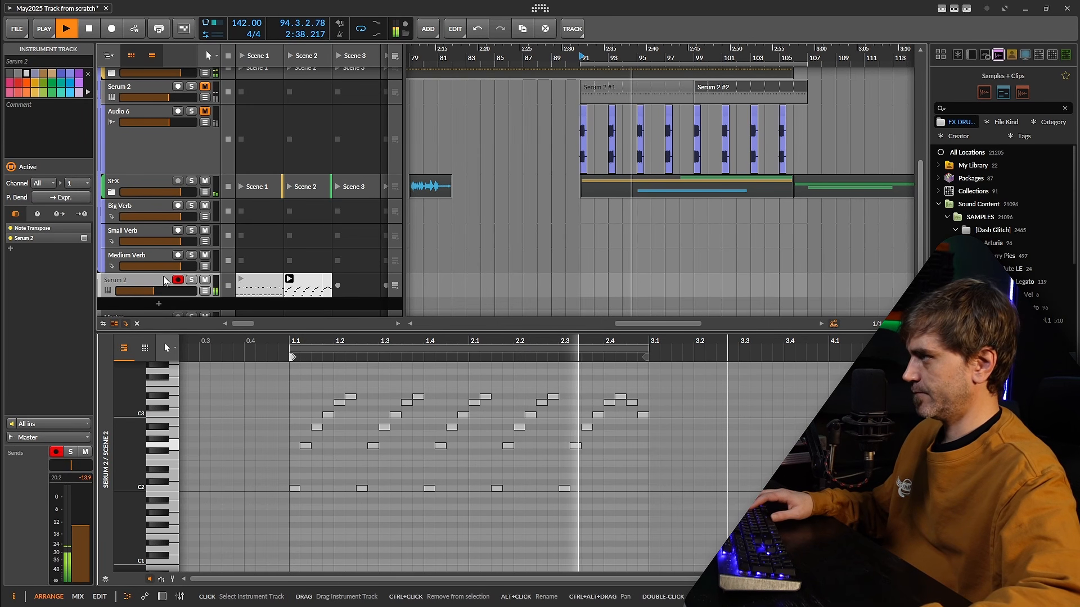
left_click_drag(154, 291, 151, 290)
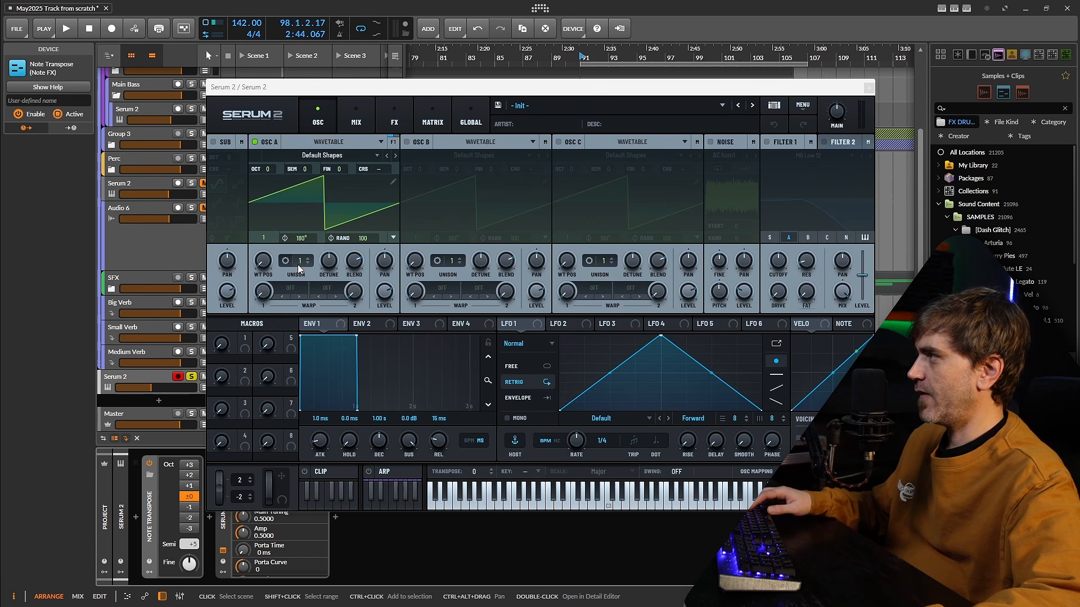
left_click_drag(298, 265, 300, 193)
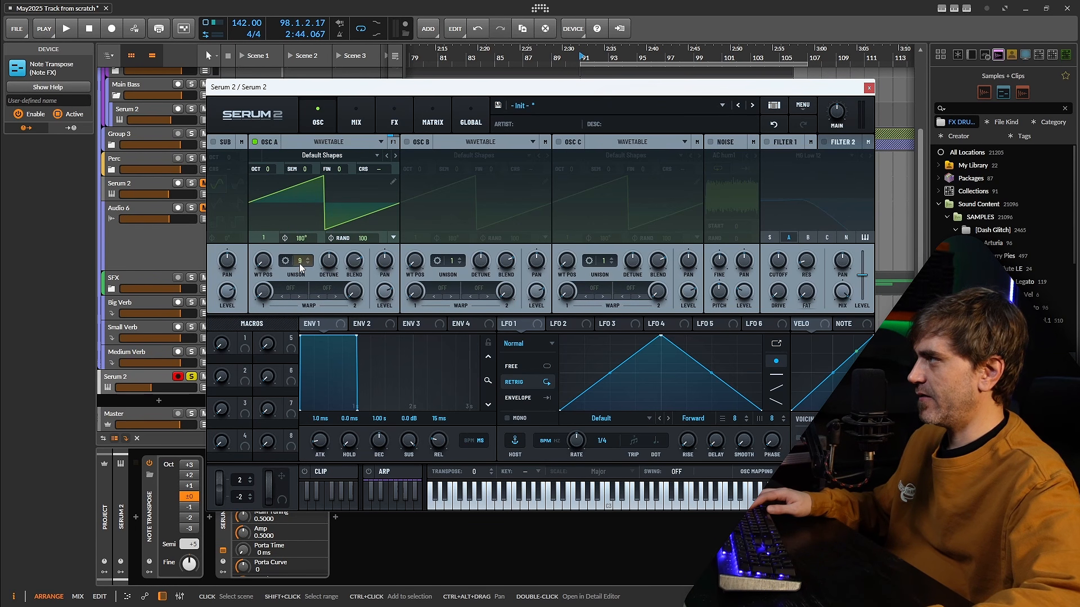
key("space")
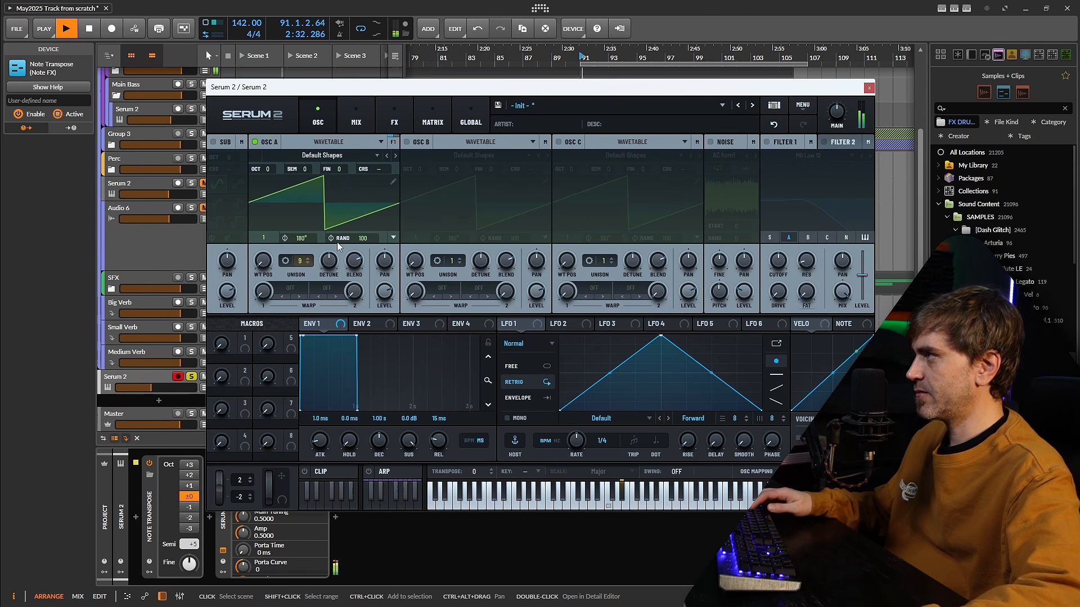
Step: Try a different detune amount on oscillator A and take the Serum 2 track out of solo
left_click_drag(330, 267, 337, 269)
double_click(335, 276)
key("space")
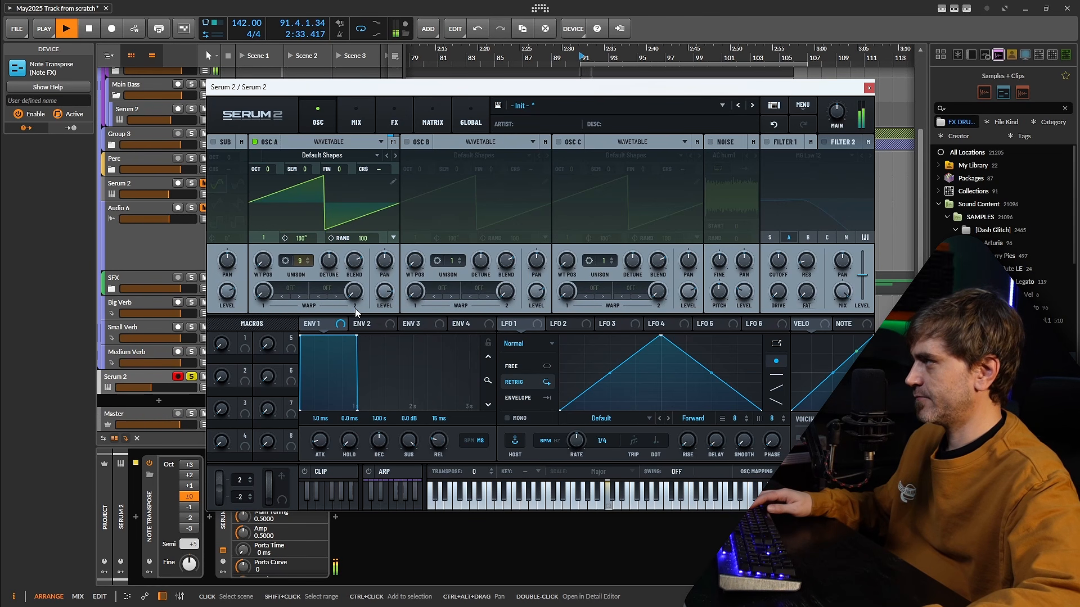
left_click(191, 376)
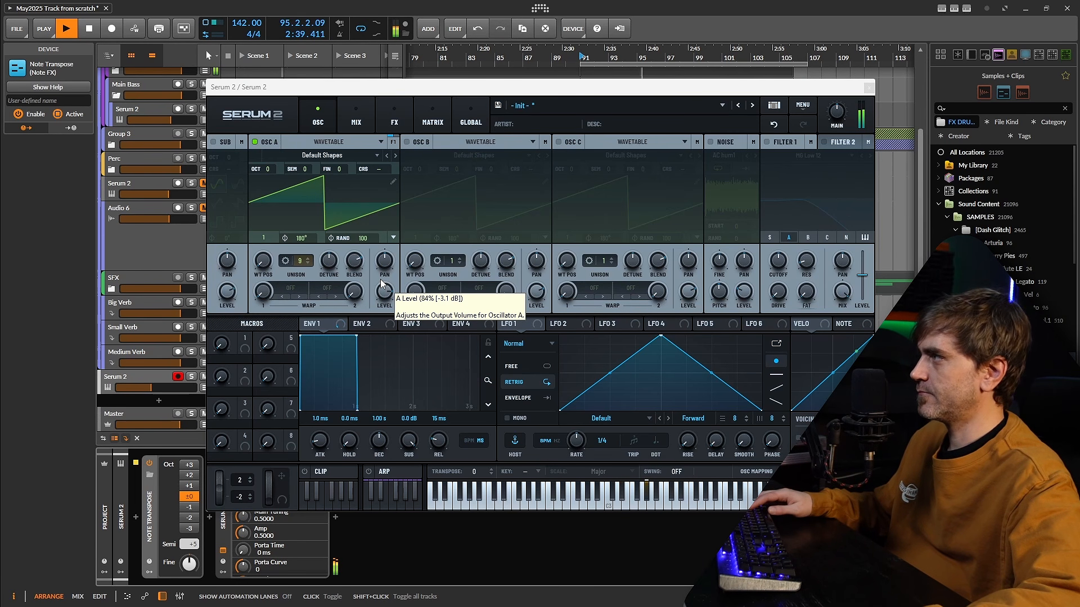
Step: Enable Filter 1 in Serum 2 and set its type to High 18
key("space")
left_click(767, 141)
left_click(804, 156)
mouse_move(807, 175)
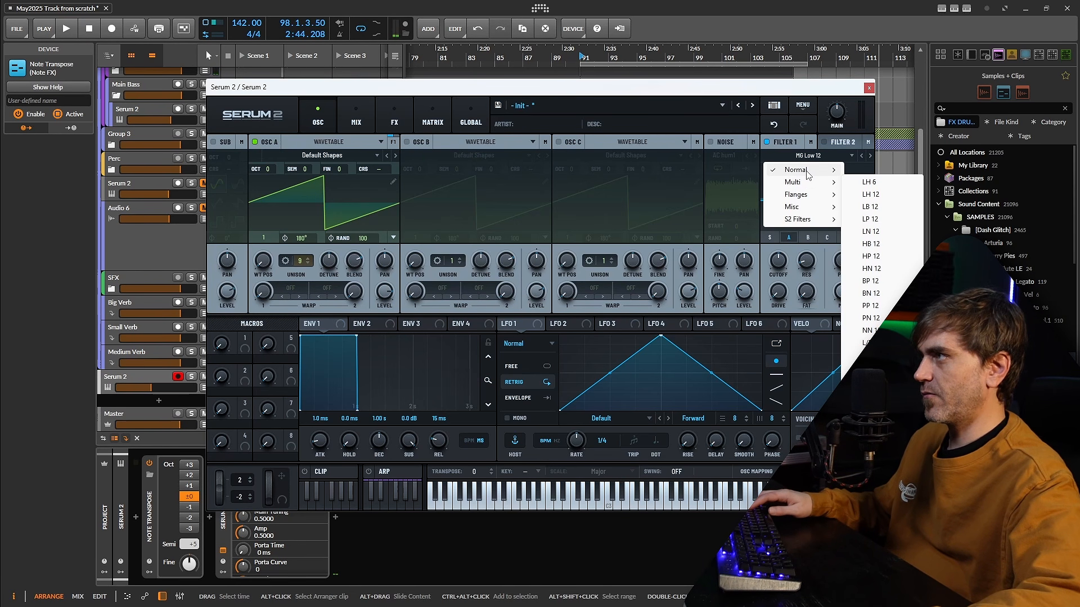
left_click(879, 293)
key("space")
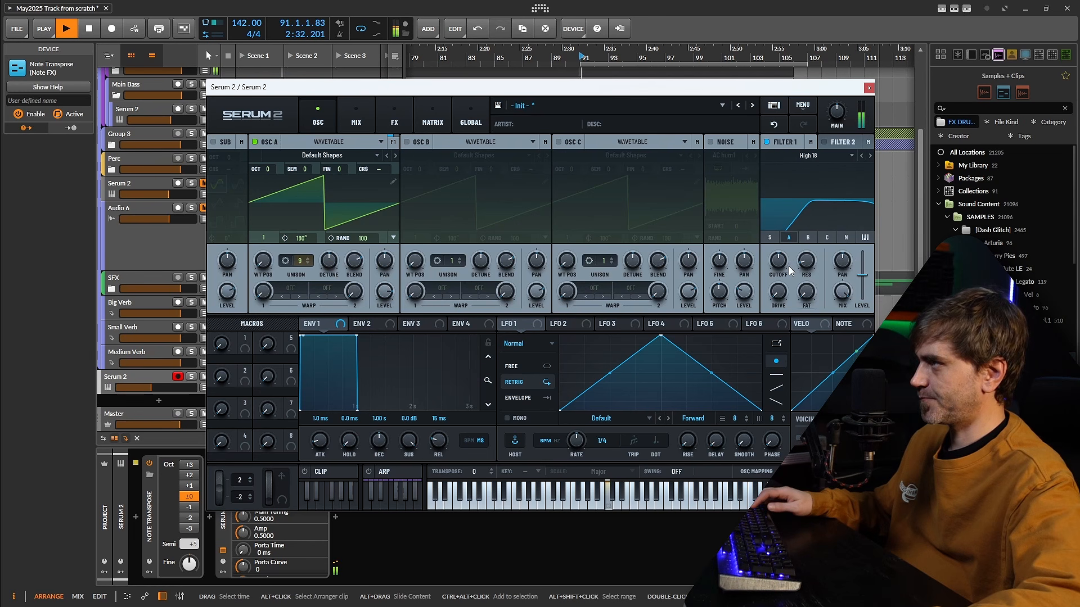
Step: Set Filter 1's cutoff to about 690 Hz and shape Env 1 with a 975 ms decay and -12.2 dB sustain
left_click_drag(782, 265, 809, 252)
left_click_drag(780, 295, 780, 264)
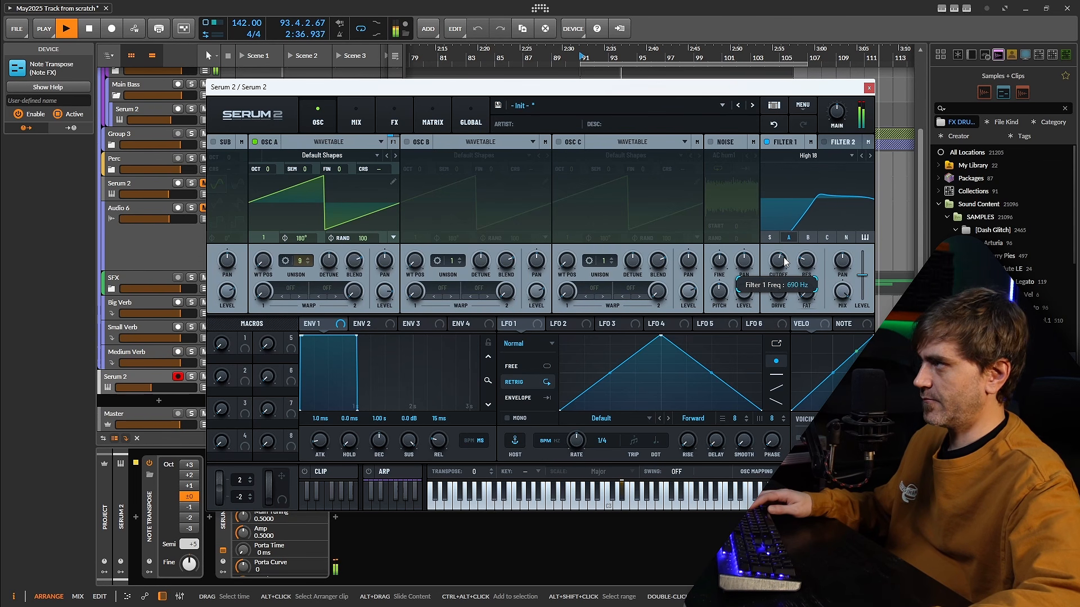
key("space")
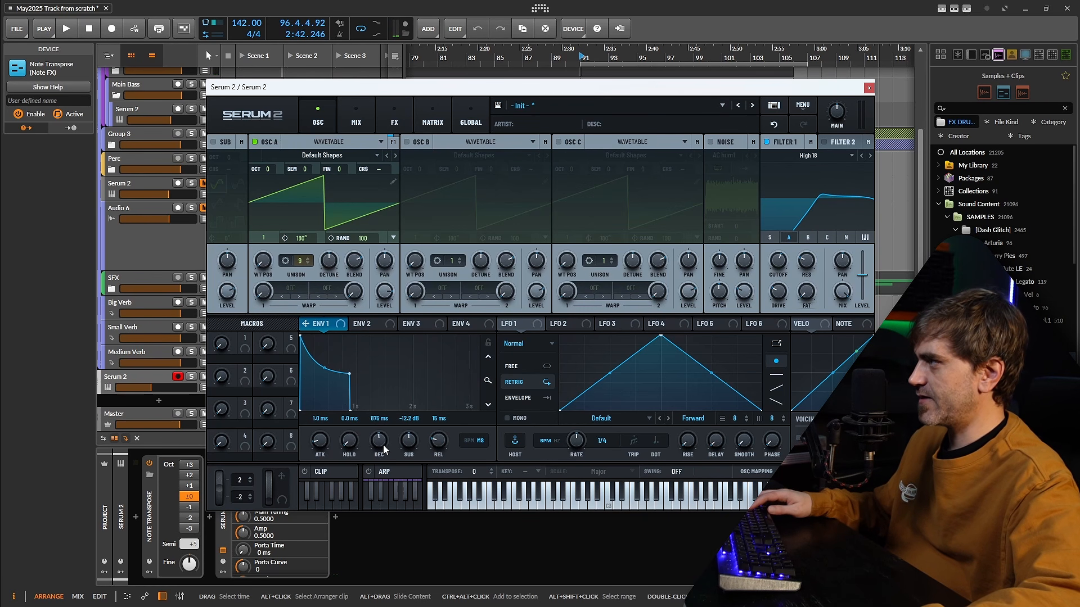
Step: Lock the envelope view, shape Env 1 with a 244 ms decay and -6.4 dB sustain, and raise Filter 1's cutoff to about 1700 Hz
left_click(488, 343)
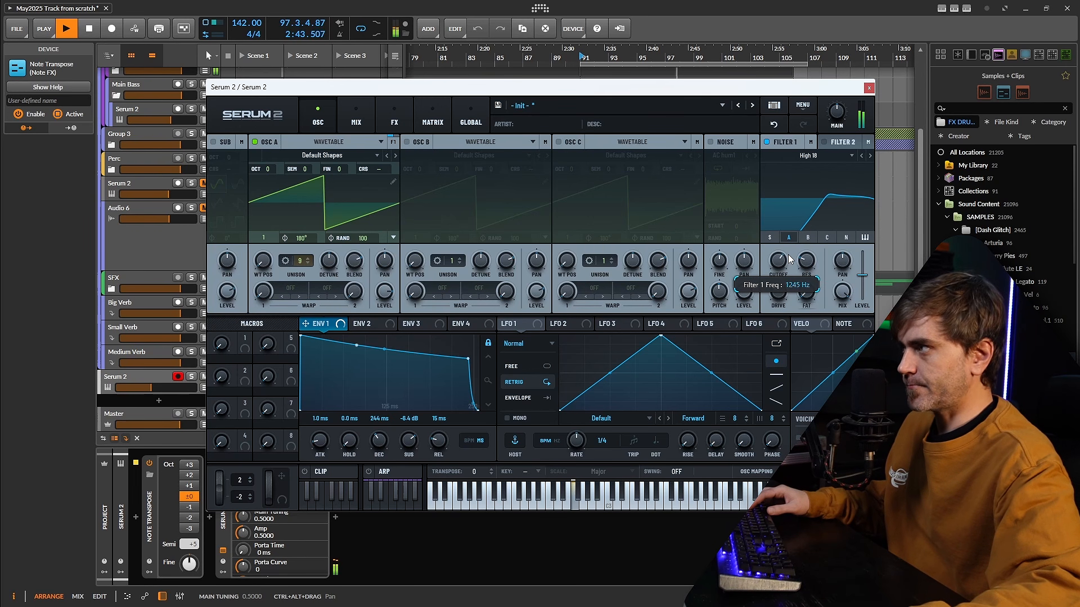
left_click_drag(790, 259, 793, 256)
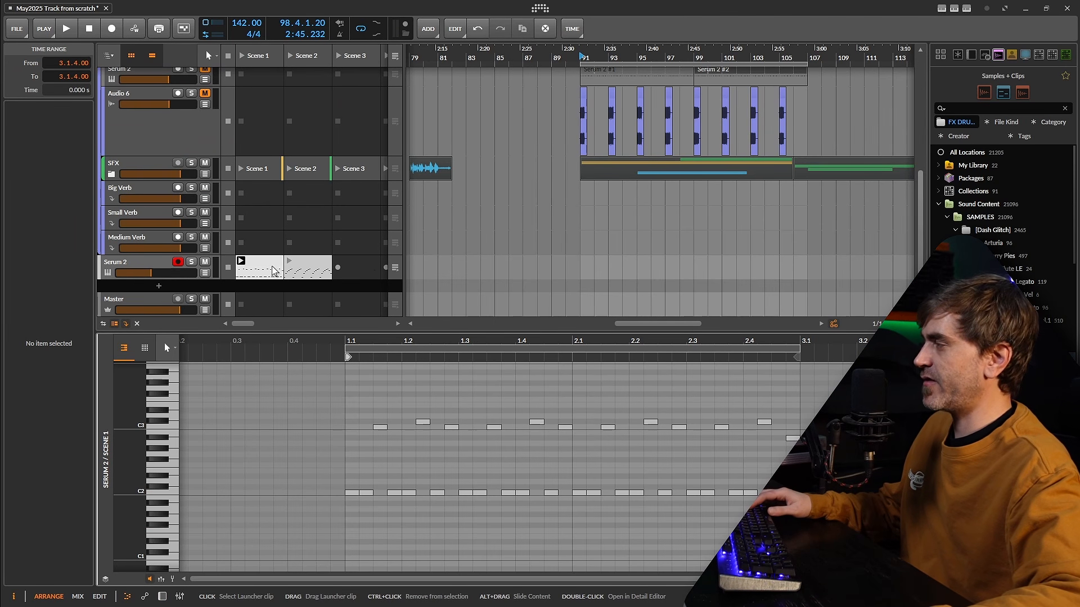
Step: Place the new Serum 2 track's Scene 1 clip in the arranger at bar 87, loop it to four bars, and set playback to start there
scroll(568, 115, "up", 3)
scroll(562, 88, "down", 6)
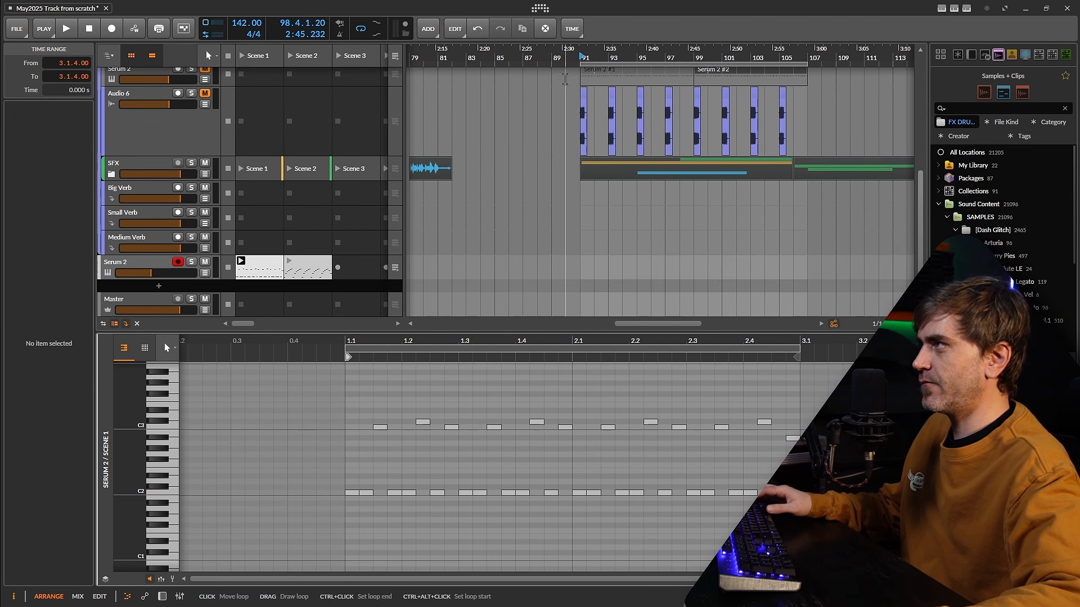
left_click(553, 58)
left_click_drag(253, 267, 579, 263)
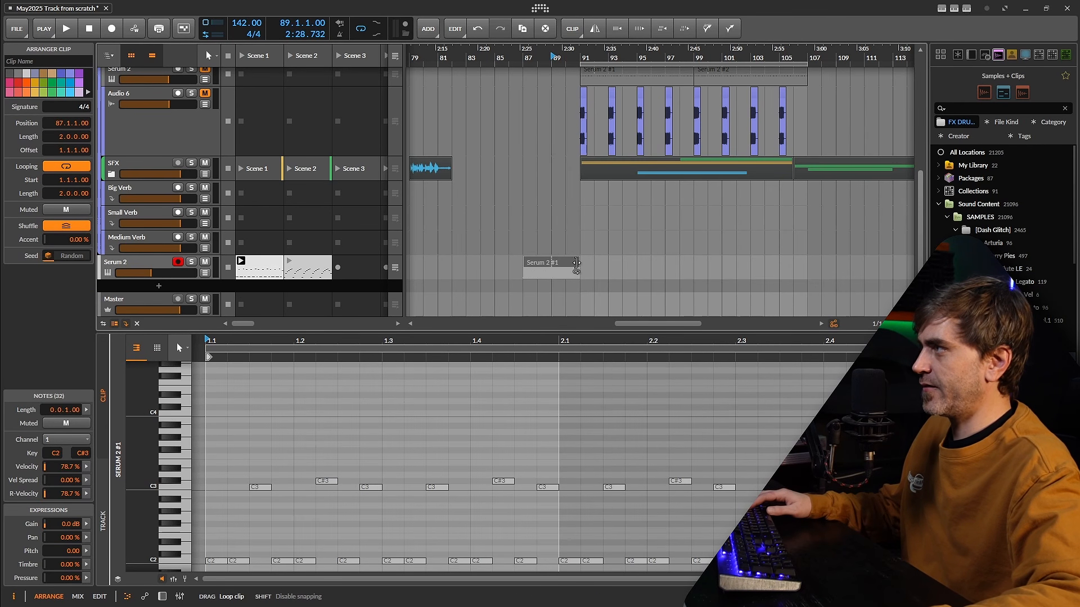
left_click(523, 58)
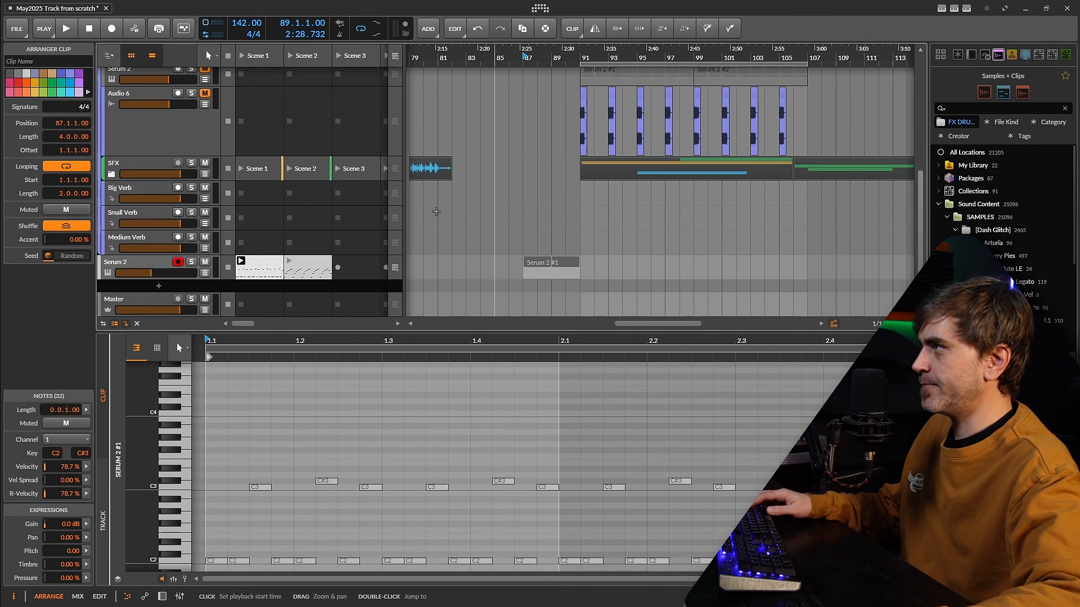
Step: Unmute the older Serum 2 track, return the new Serum 2 track to arranger playback, and audition the layers together from bar 87
left_click(162, 597)
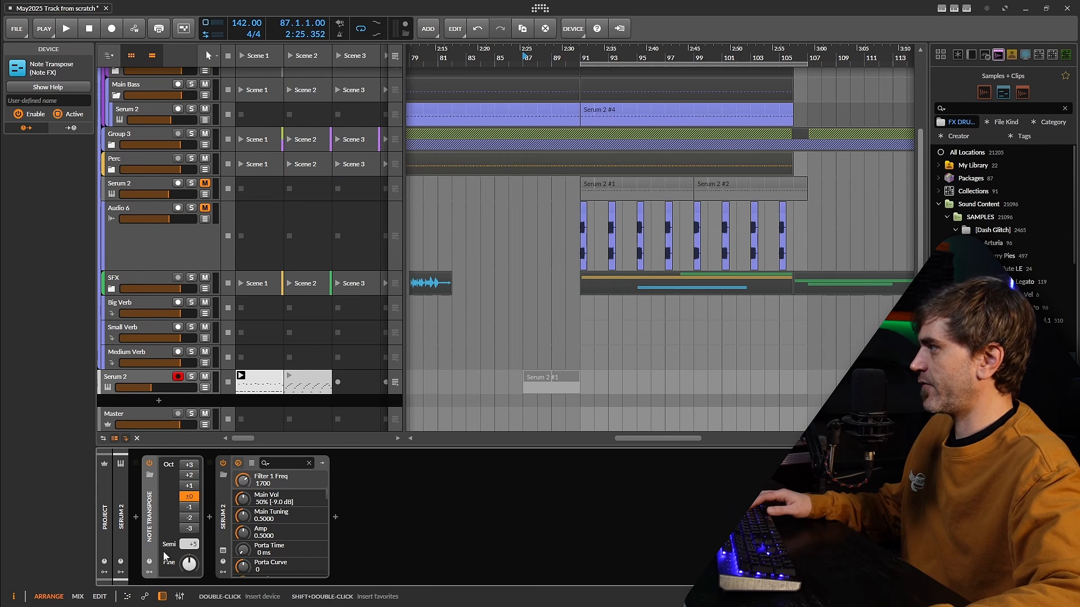
key("space")
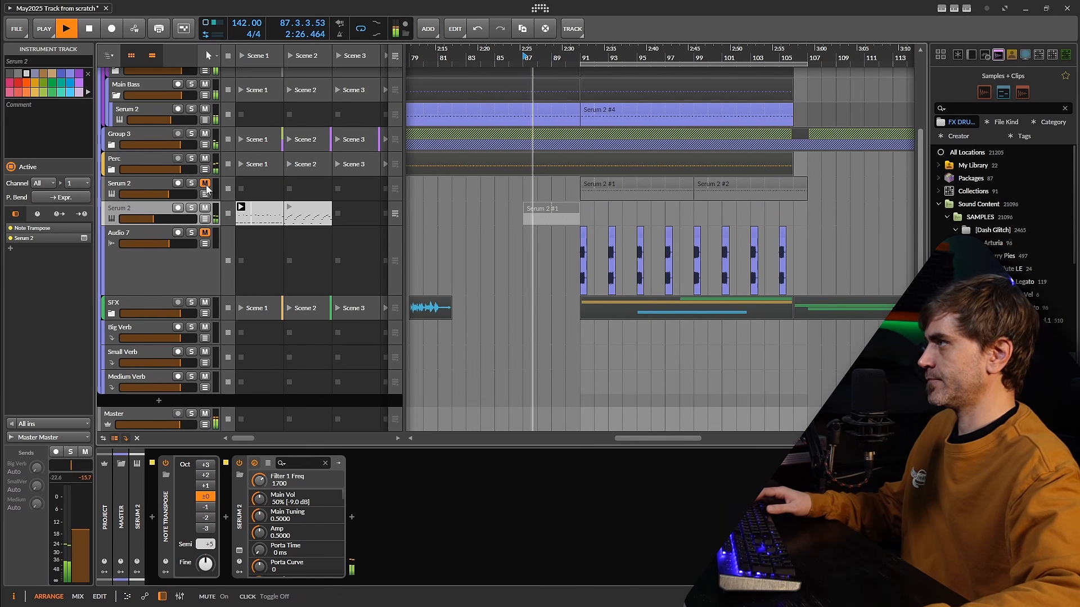
left_click(205, 185)
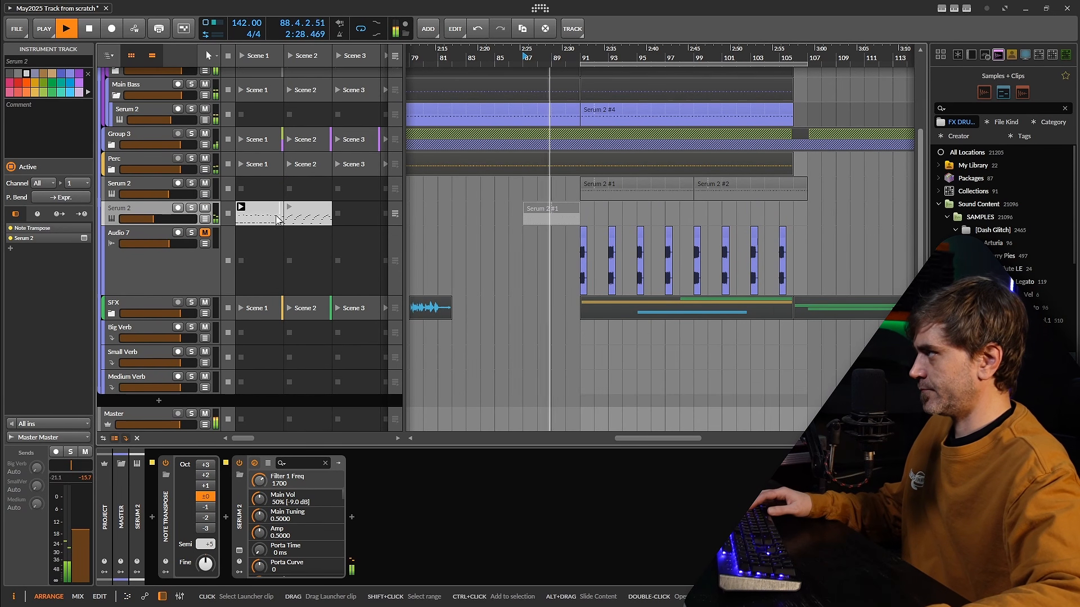
left_click(395, 214)
key("space")
key("space")
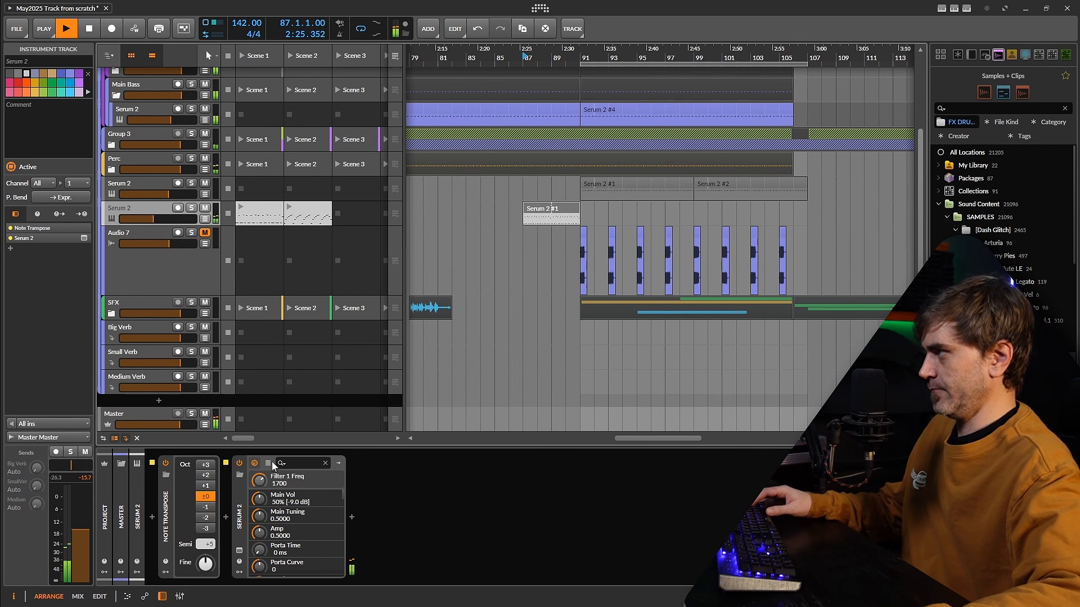
key("space")
key("space")
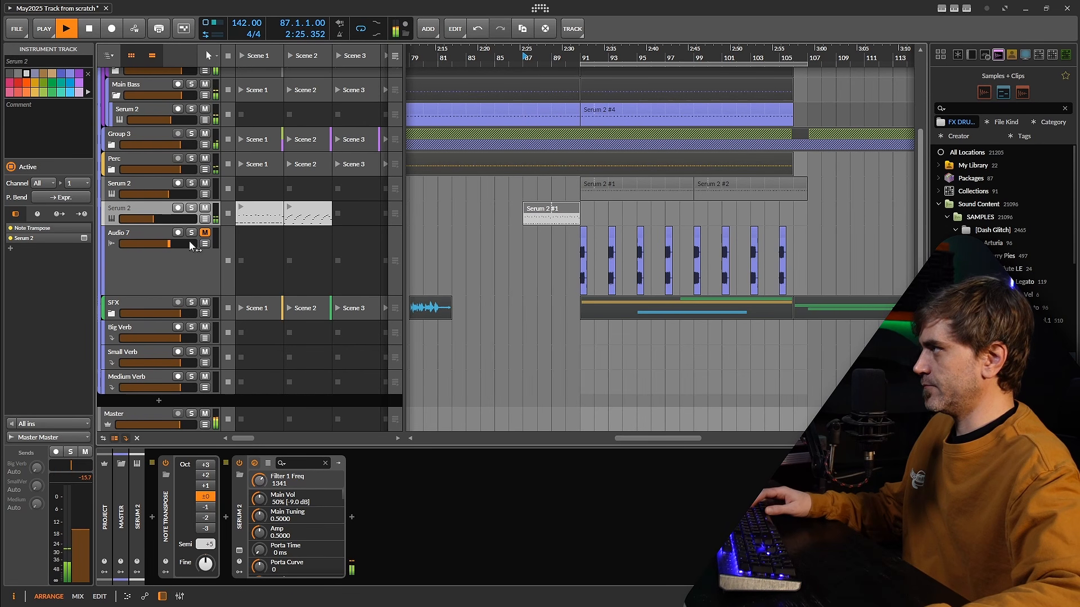
Step: Draw a Filter 1 Freq automation curve across bars 87 to 91 on the new Serum 2 track, ending at 49.5% at bar 91
left_click(209, 221)
left_click(537, 238)
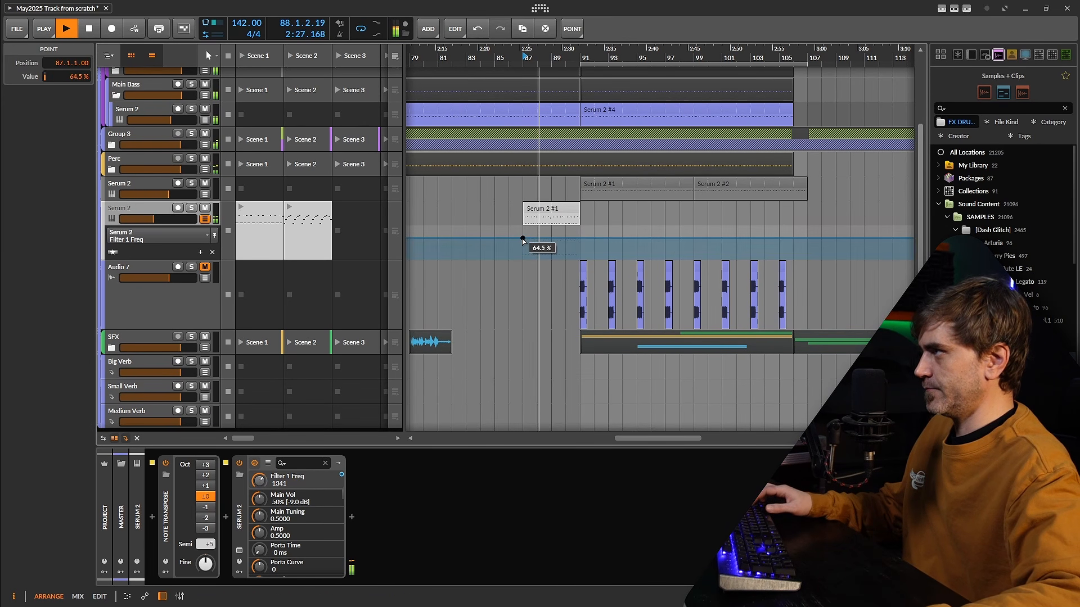
left_click_drag(537, 238, 580, 243)
scroll(572, 210, "up", 4)
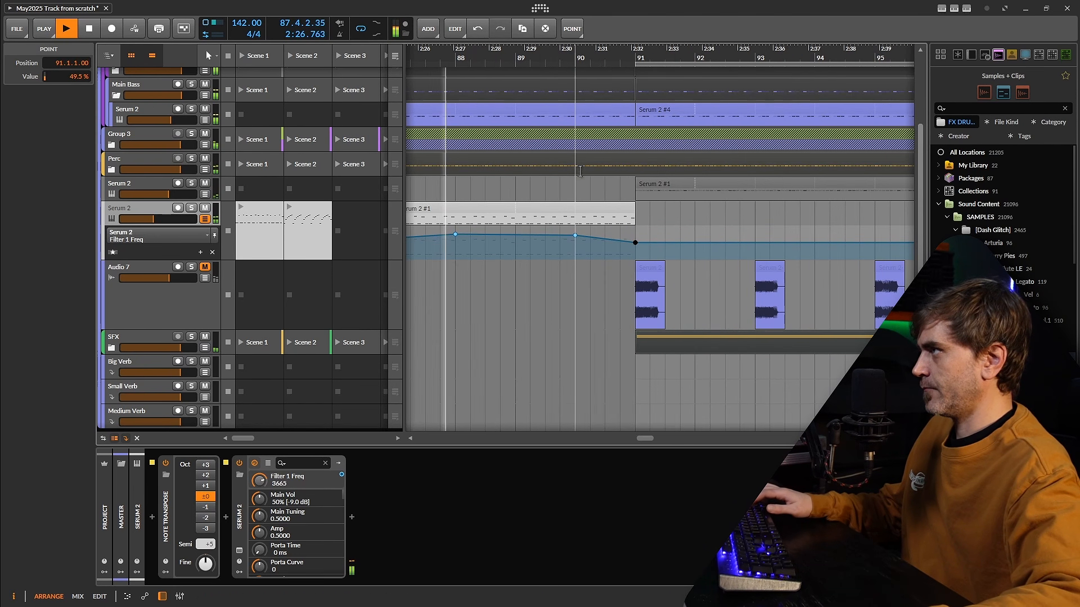
scroll(592, 161, "up", 3)
scroll(579, 177, "down", 5)
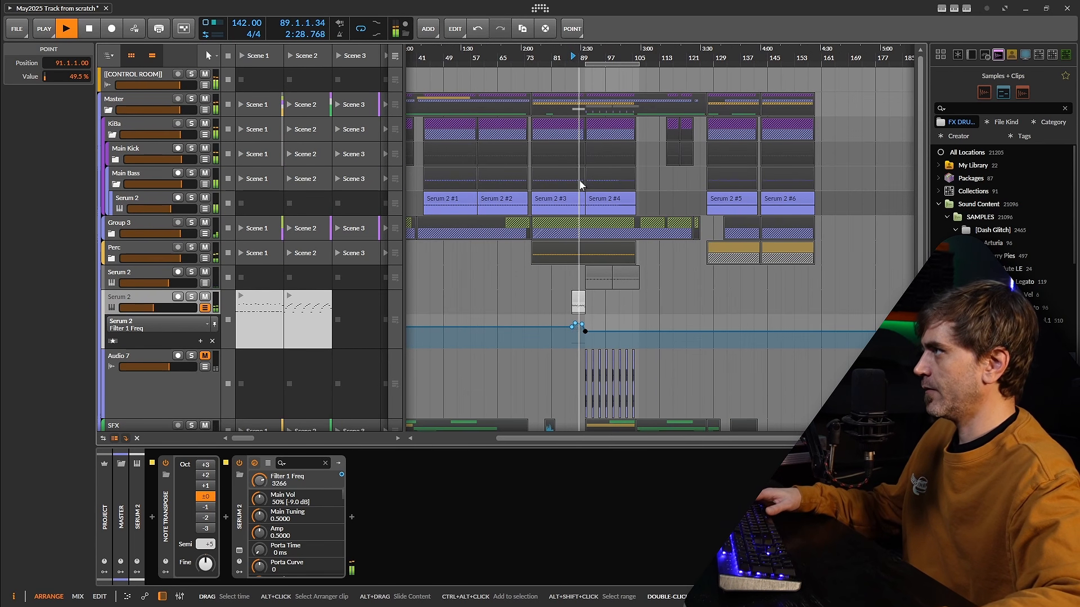
Step: Lower the mix of the Serum 2 track's Delay+ to about 32% and raise its feedback to about 64%
scroll(607, 175, "up", 4)
scroll(607, 169, "up", 2)
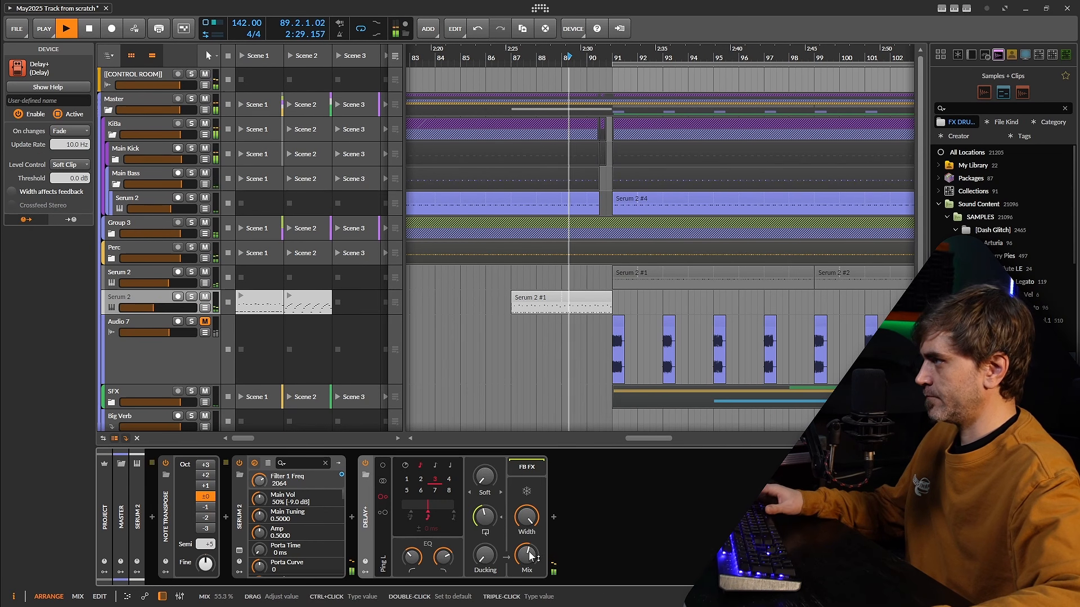
left_click_drag(529, 552, 529, 563)
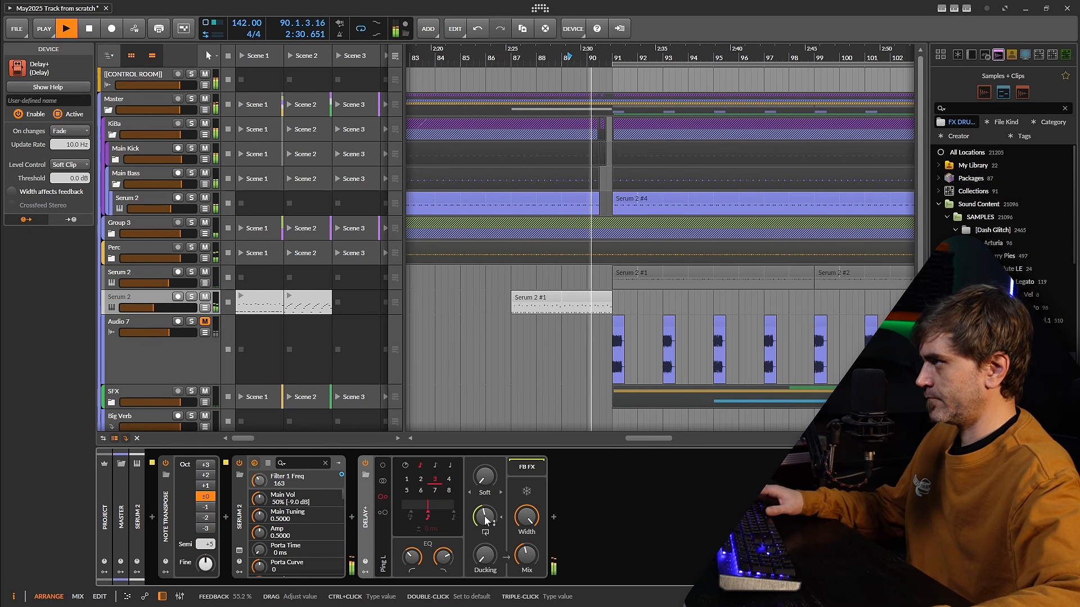
left_click_drag(484, 517, 485, 515)
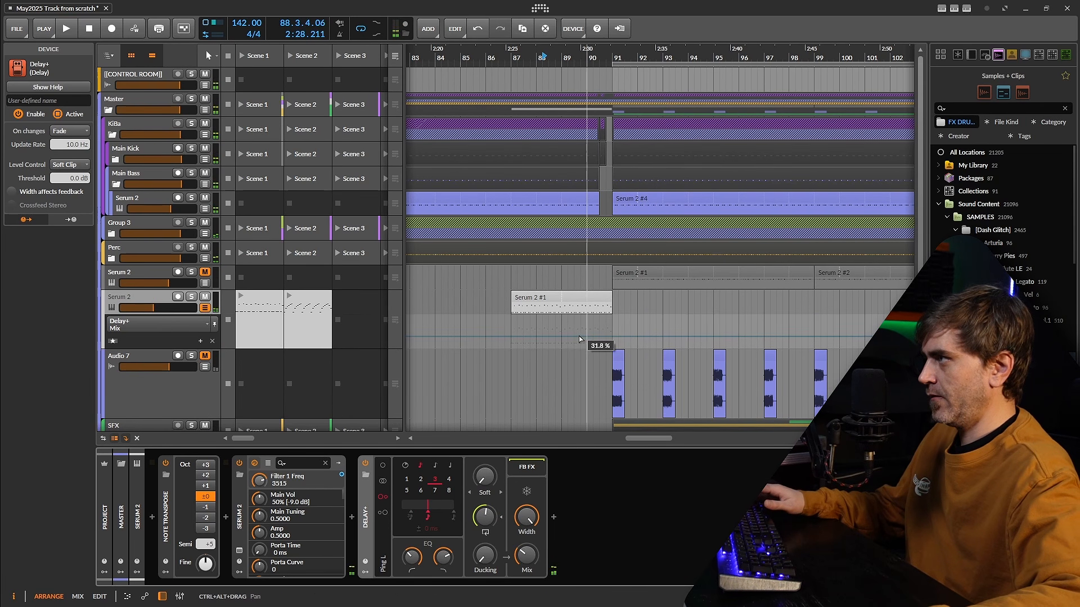
Step: Automate the Delay+ mix to ramp from 31.8% in bar 89 up to 67.8% at position 90.3, and audition it
left_click(574, 336)
left_click_drag(599, 337, 599, 325)
key("space")
key("space")
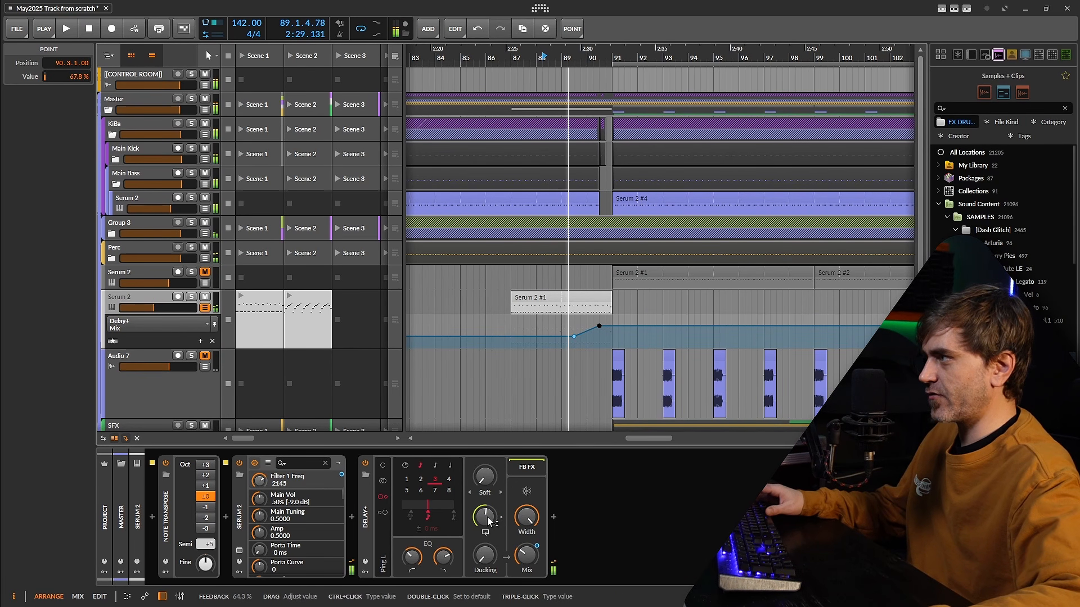
Step: Enable automation writing and record a live Delay+ feedback move that rises from about bar 89 to bar 91, and hide the automation lane
left_click(475, 514)
key("space")
key("space")
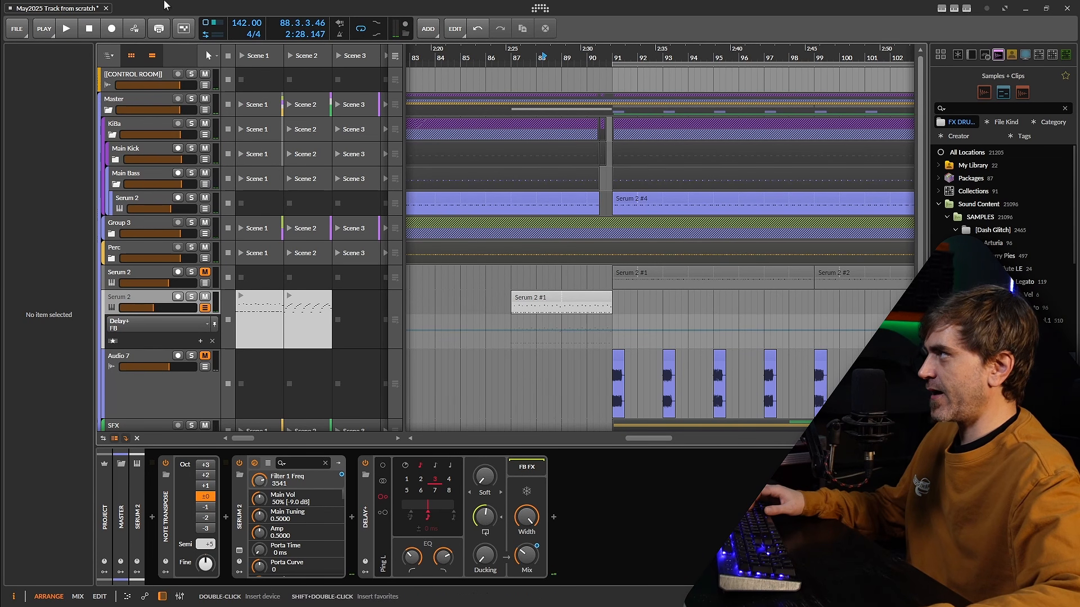
left_click(134, 28)
key("space")
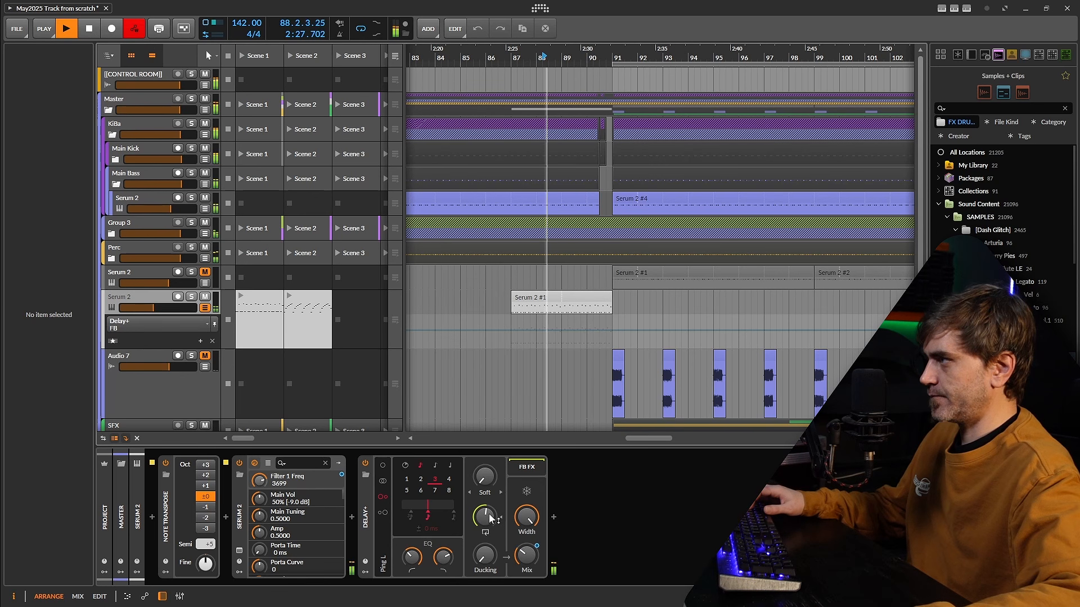
left_click_drag(485, 516, 486, 508)
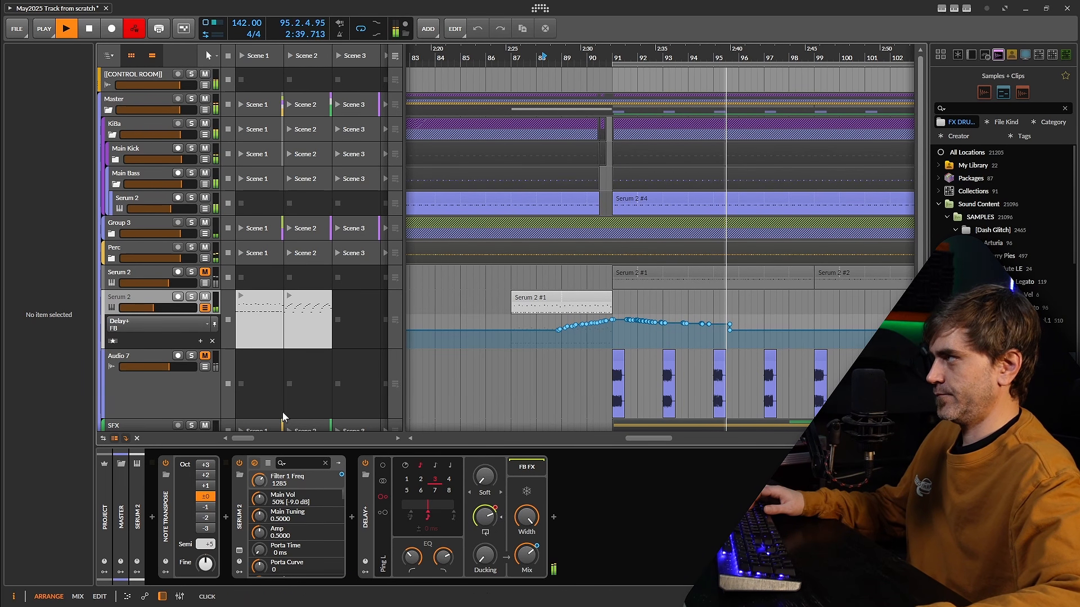
left_click(205, 308)
Step: Insert a one-bar clip at bar 97, consolidate it with the Serum 2 clip at bar 87, and extend the result to 20 bars
double_click(773, 302)
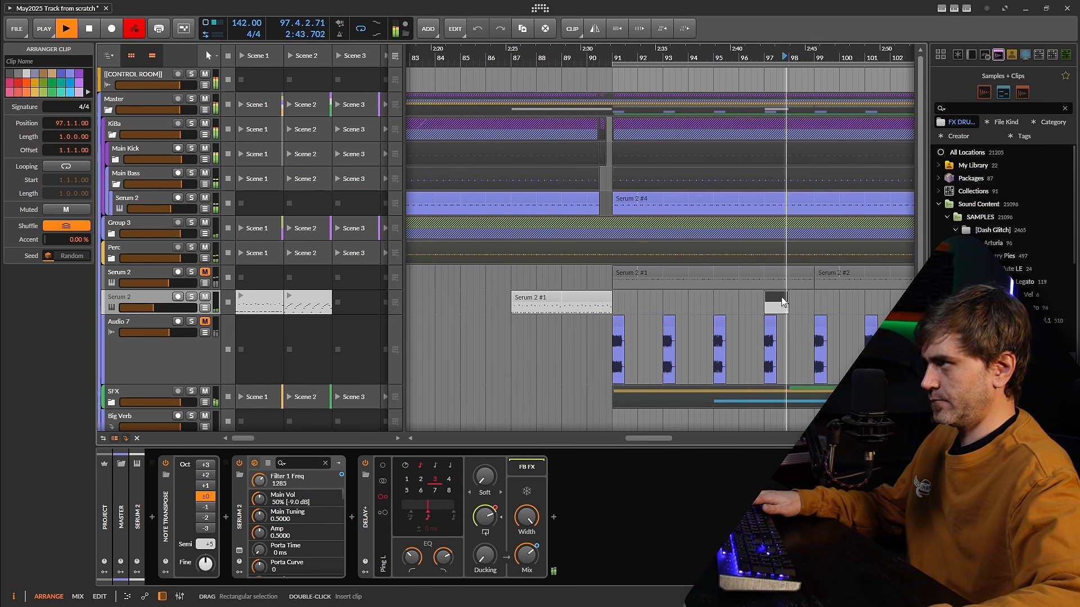
scroll(786, 302, "down", 5)
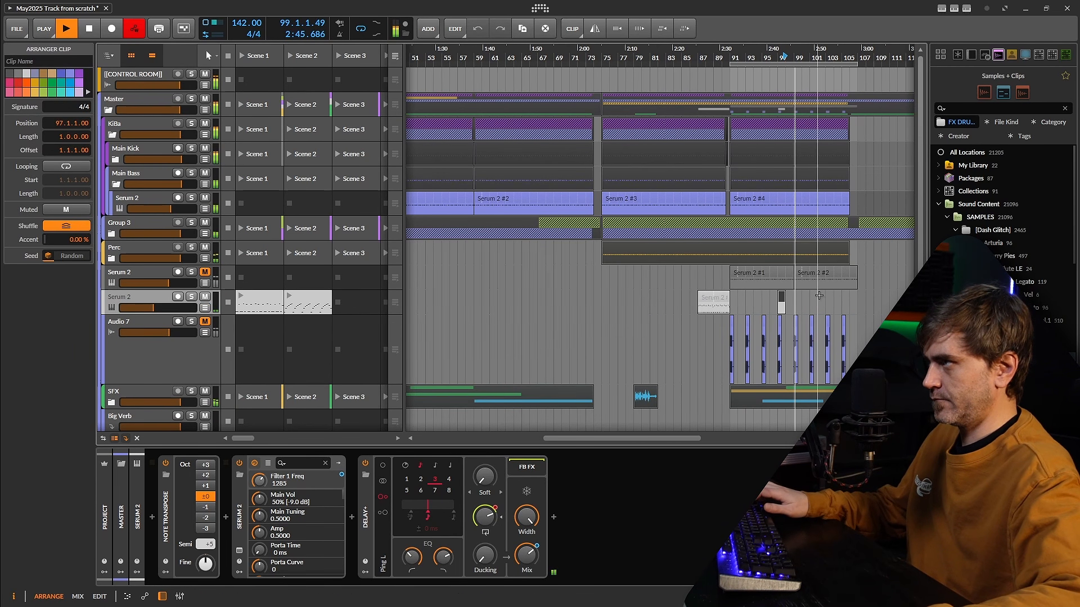
left_click_drag(802, 301, 709, 305)
key("ctrl+j")
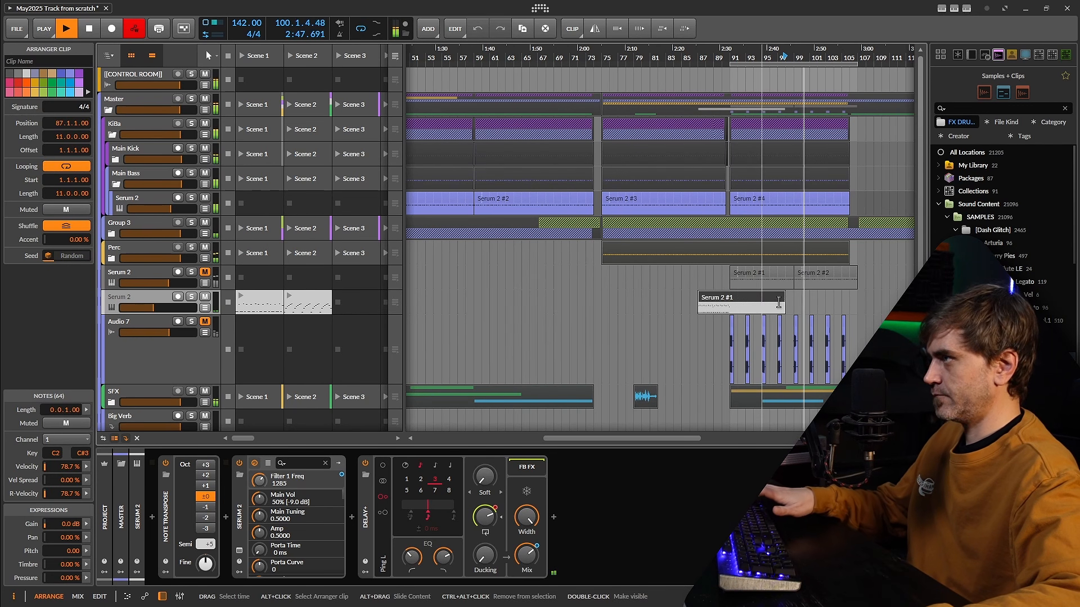
left_click_drag(784, 305, 847, 305)
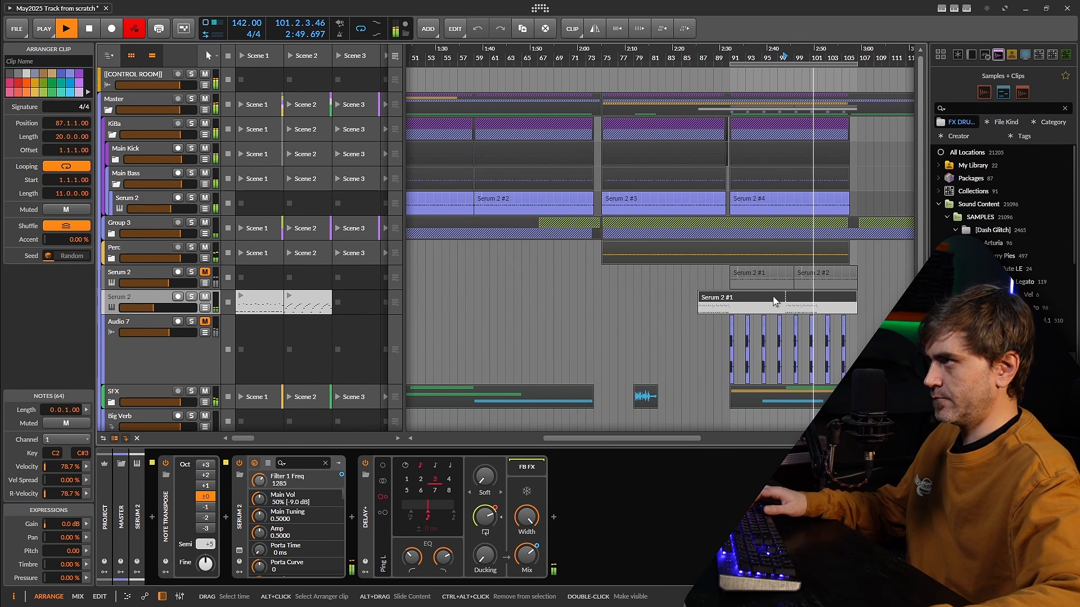
key("space")
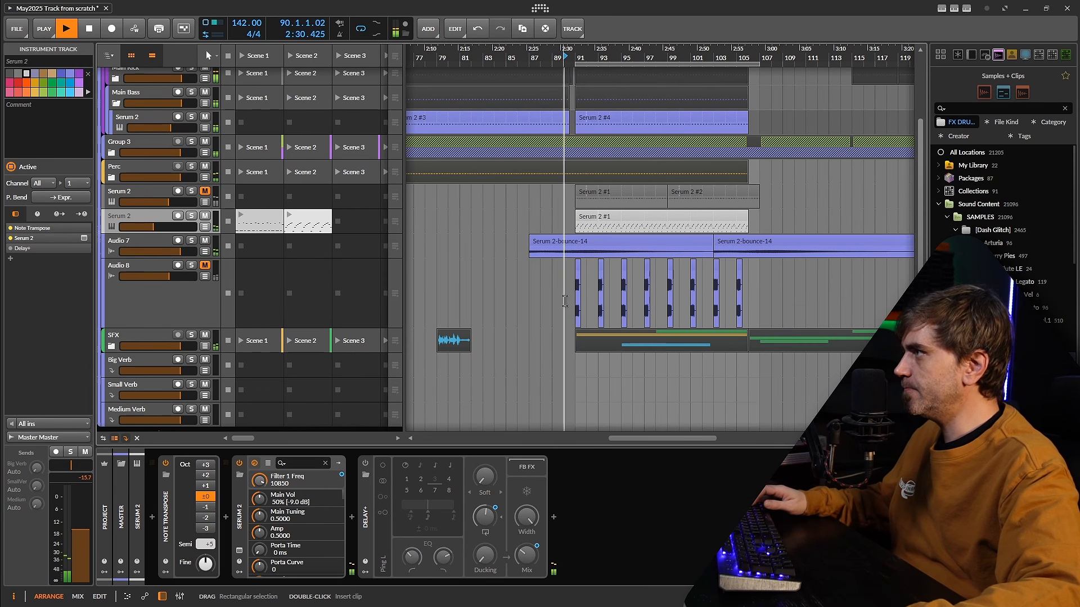
Step: Unmute the Audio 8 track during playback
left_click(423, 302)
left_click(205, 265)
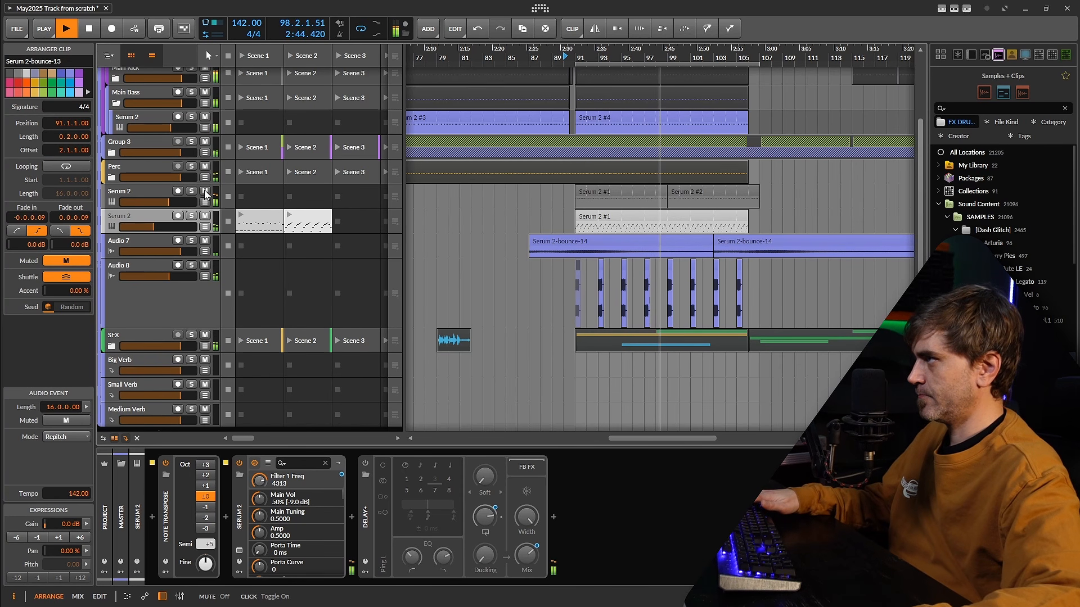
Step: Try splitting the selected Serum 2 track's arranger clip at bar 99 and muting its first eight bars
scroll(562, 244, "up", 3)
scroll(711, 230, "right", 2)
key("5")
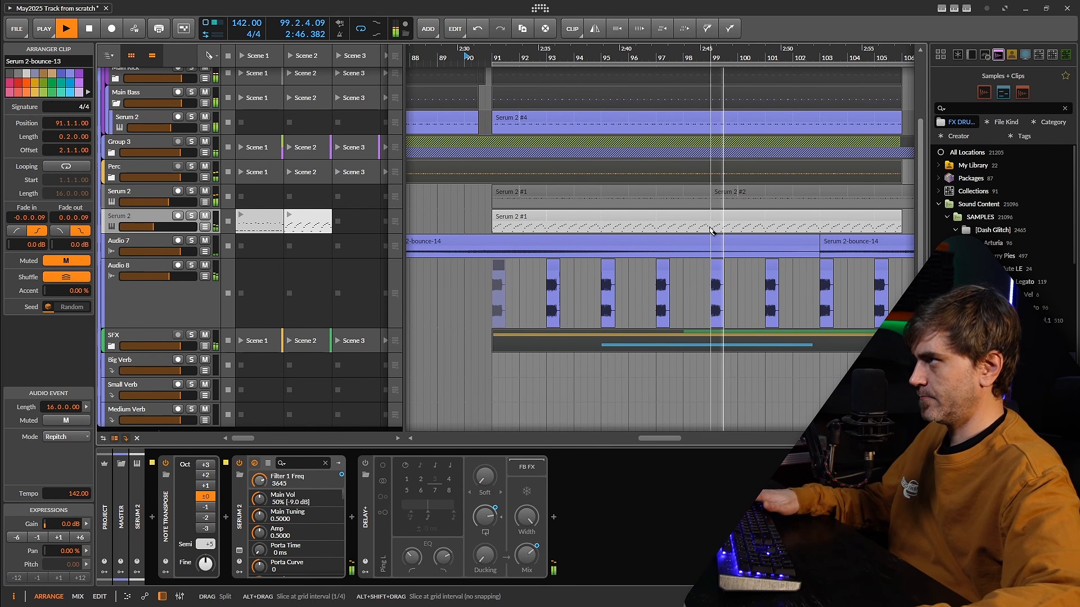
left_click(711, 230)
key("1")
left_click(677, 223)
key("alt+m")
scroll(676, 222, "down", 3)
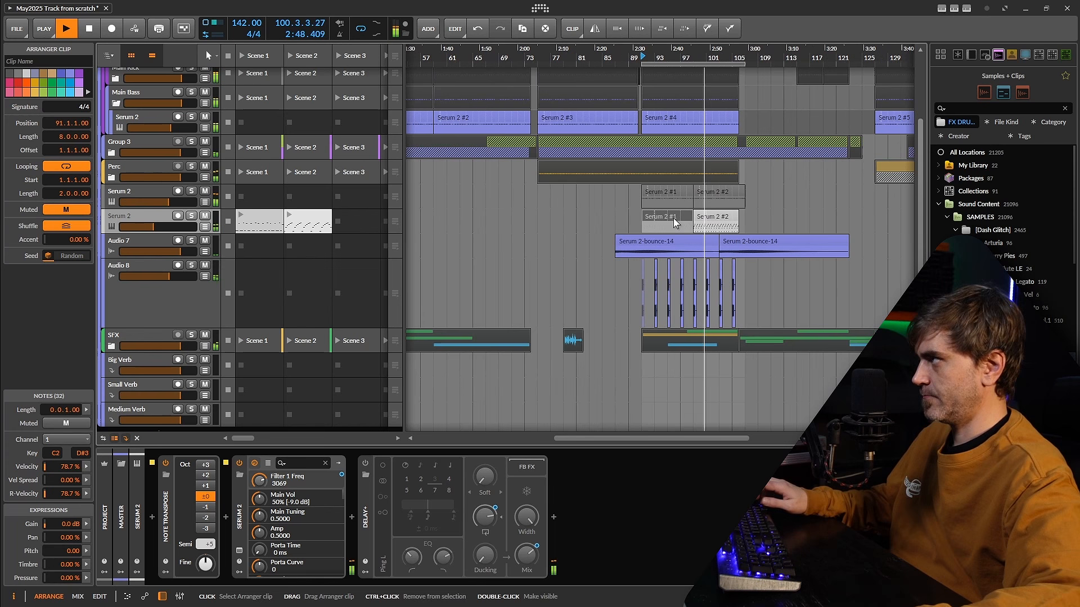
Step: Select the four Serum 2-bounce-13 clips on Audio 8 from bar 99 onward
scroll(647, 248, "up", 4)
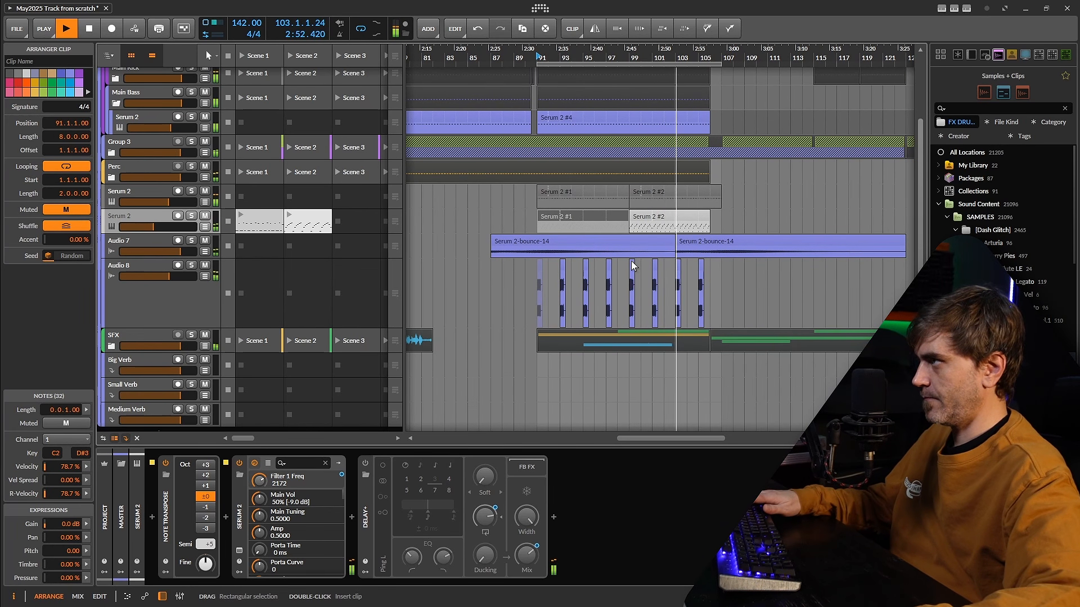
mouse_move(619, 264)
left_mouse_down()
mouse_move(759, 285)
mouse_move(607, 272)
left_mouse_up()
scroll(758, 284, "down", 3)
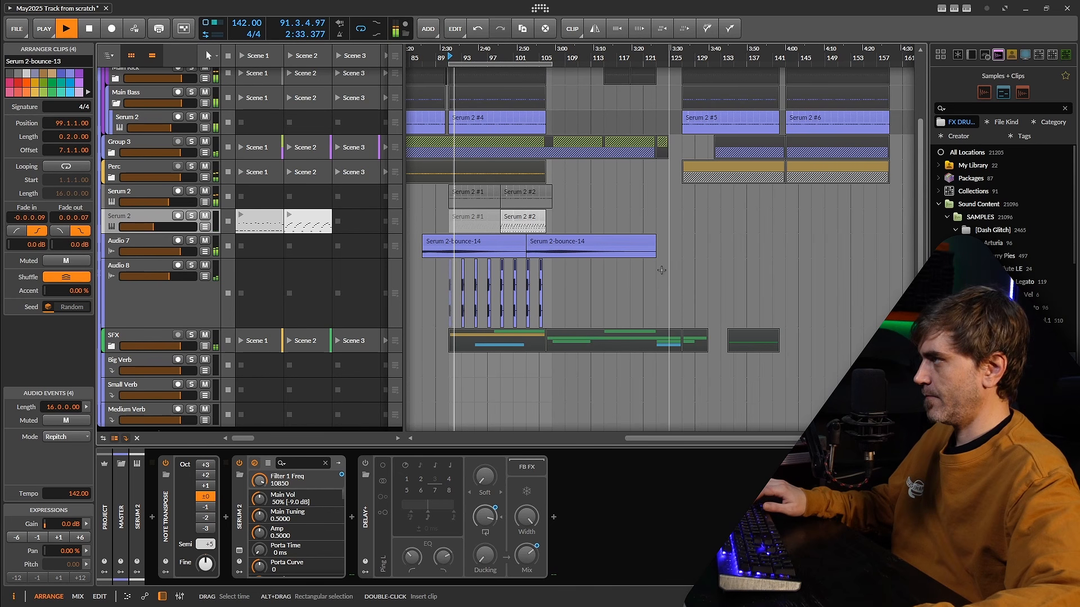
left_click_drag(592, 221, 685, 207)
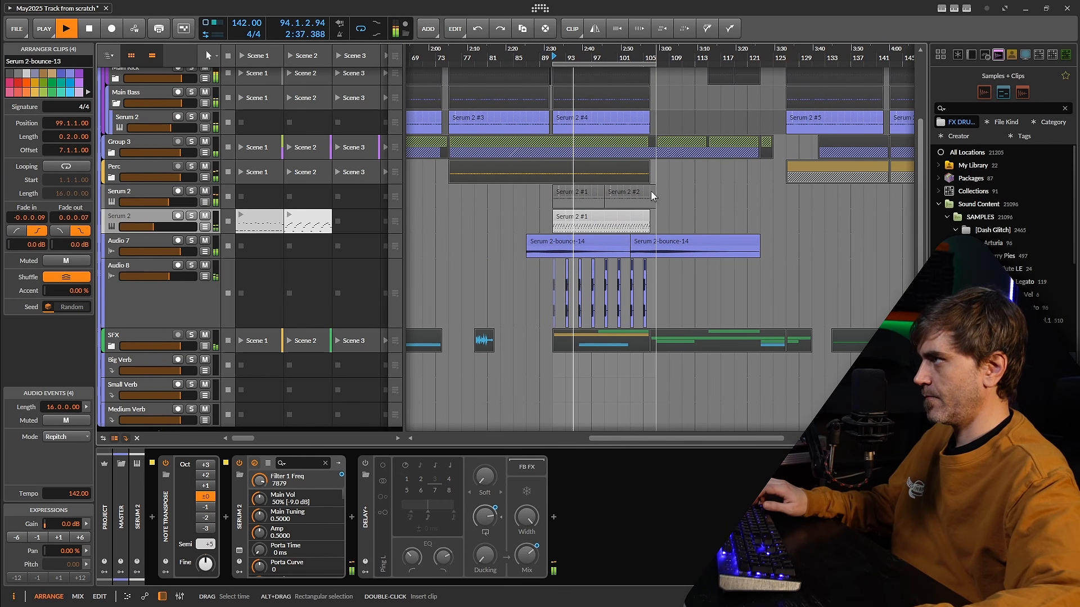
Step: Mute the eight-bar clip at bar 91 on the older Serum 2 track and jump playback to bar 99
left_click(584, 197)
left_click(585, 191)
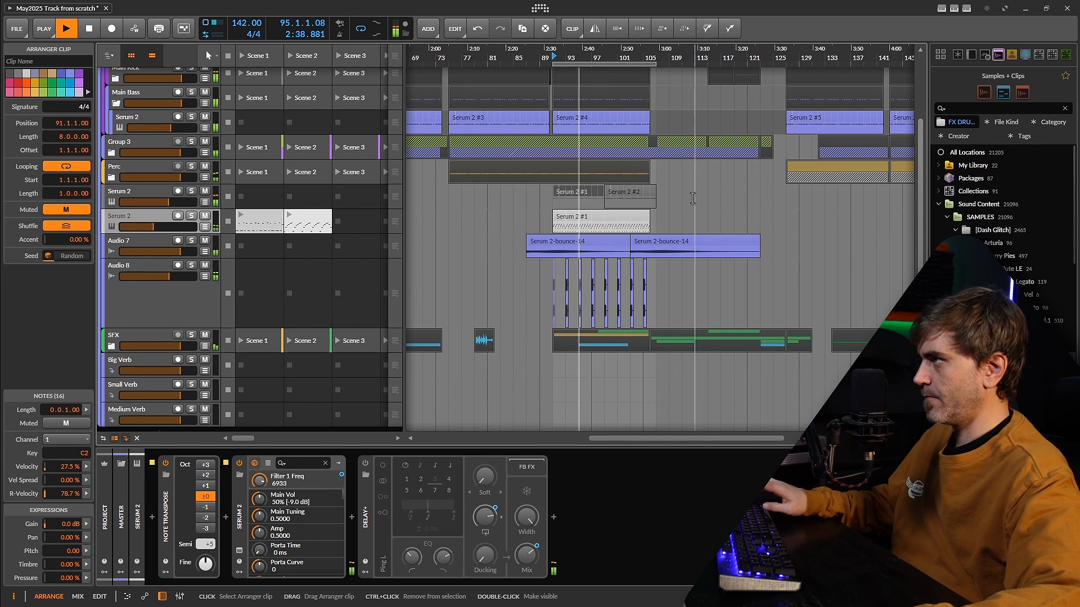
left_click_drag(591, 61, 605, 49)
double_click(605, 58)
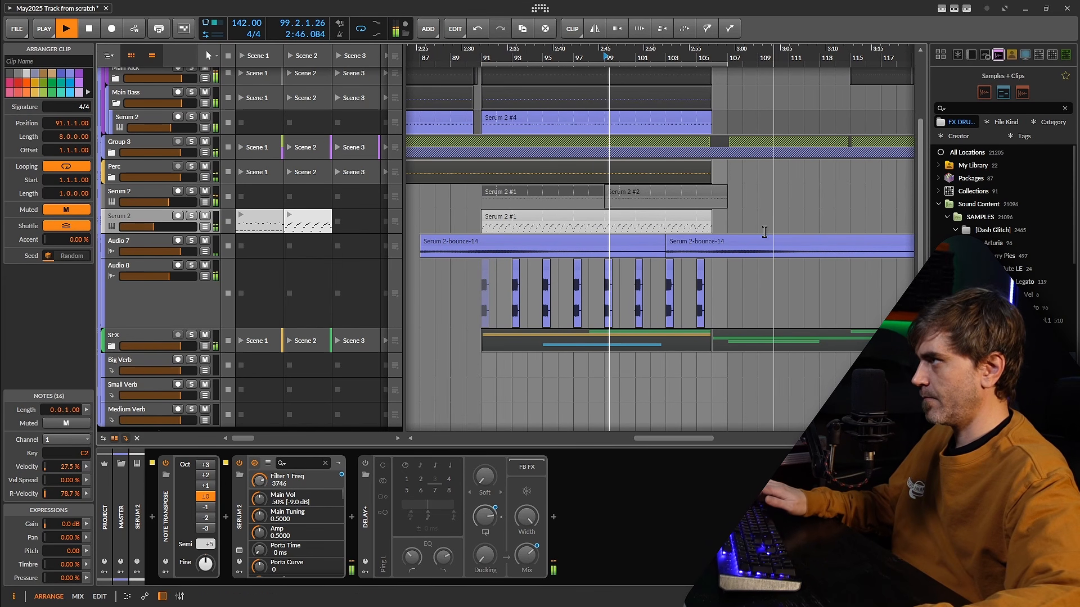
Step: Mute the last four Serum 2-bounce-13 clips on Audio 8, from bar 99 onward
left_click_drag(605, 248, 692, 247)
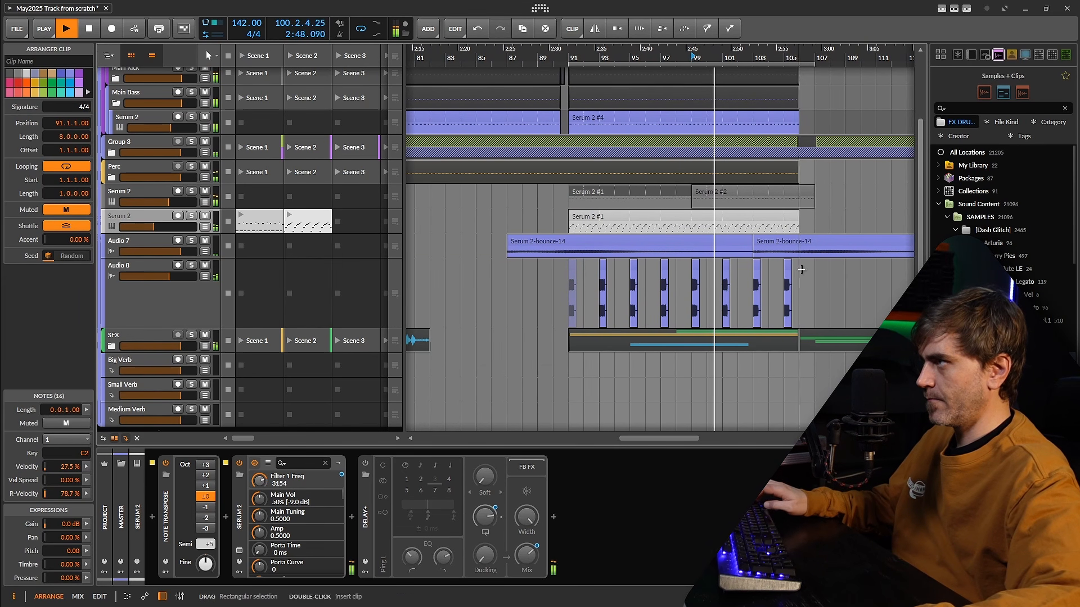
left_click_drag(803, 270, 686, 293)
key("alt+m")
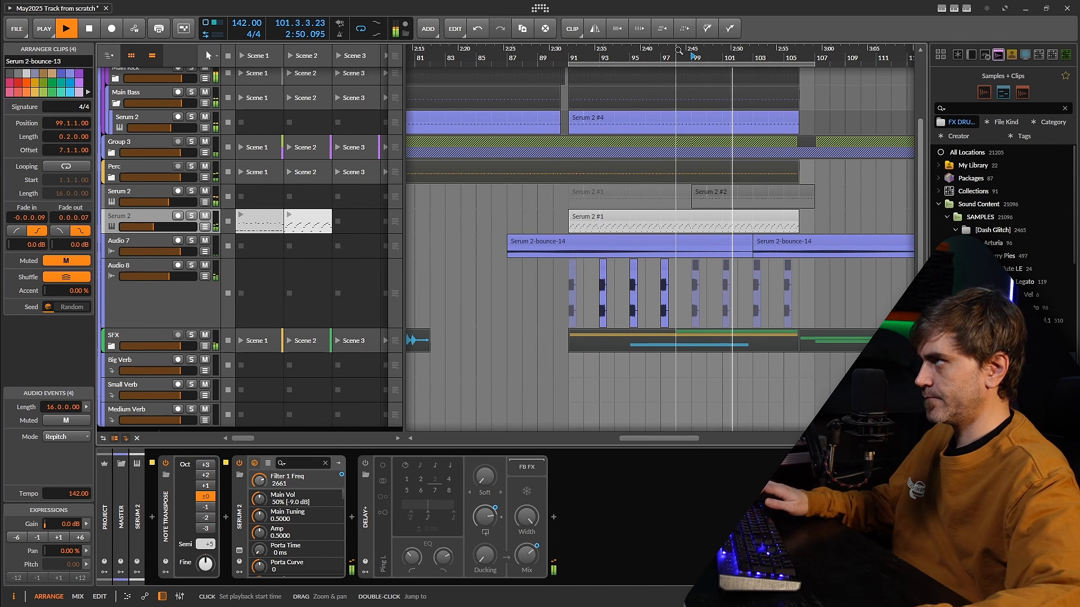
Step: Try moving the older Serum 2 track's clip from bar 99 to bar 143, and undo the move
left_click_drag(667, 50, 808, 204)
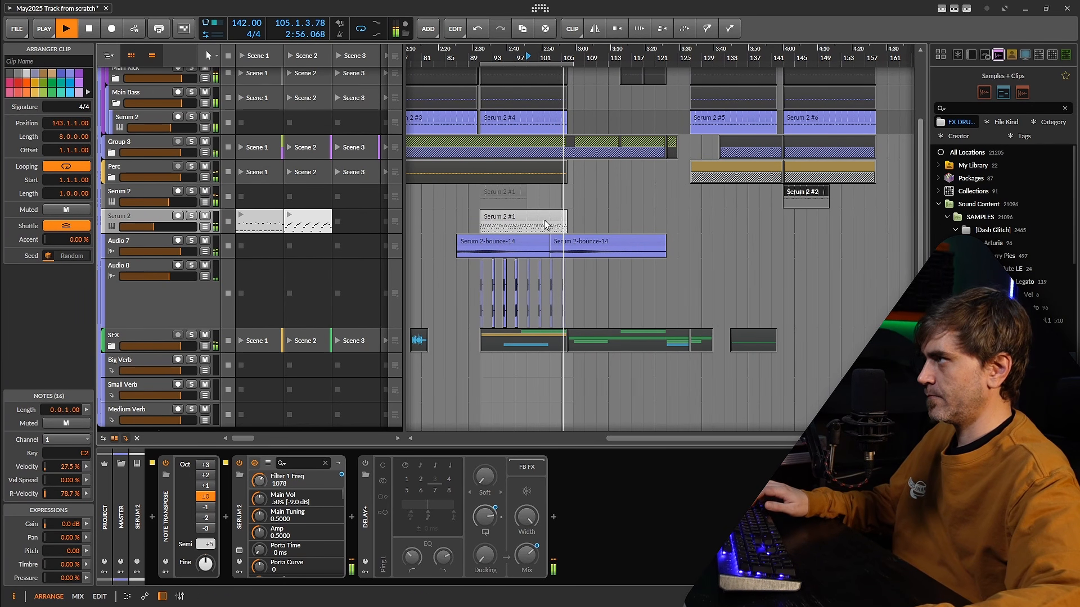
key("ctrl+z")
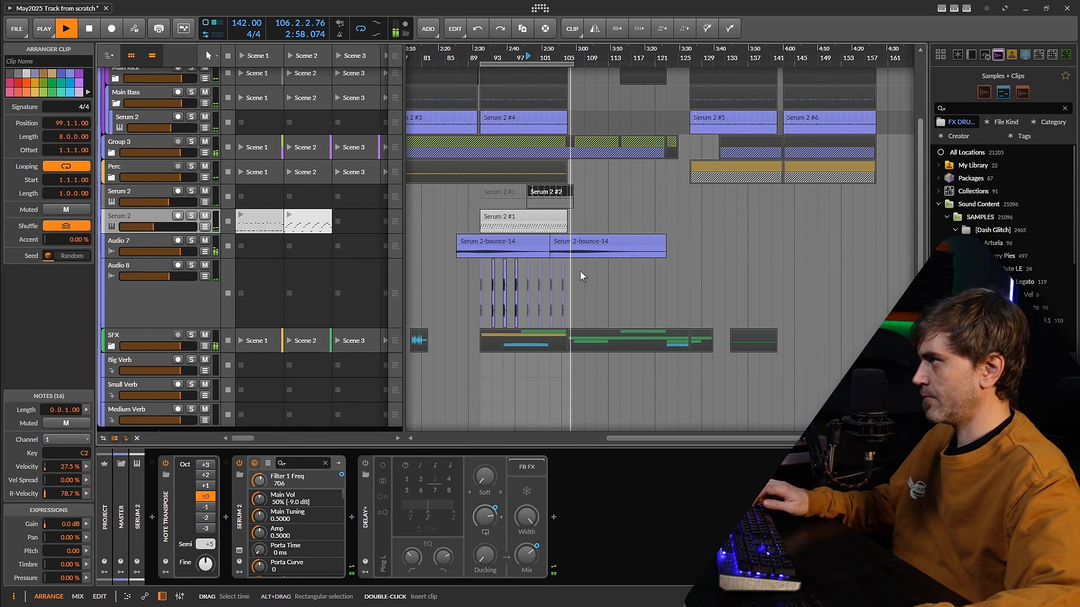
Step: Unmute the eight-bar clip at bar 91 on the older Serum 2 track, move both its clips to bar 143, and play from there
left_click(509, 194)
key("alt+m")
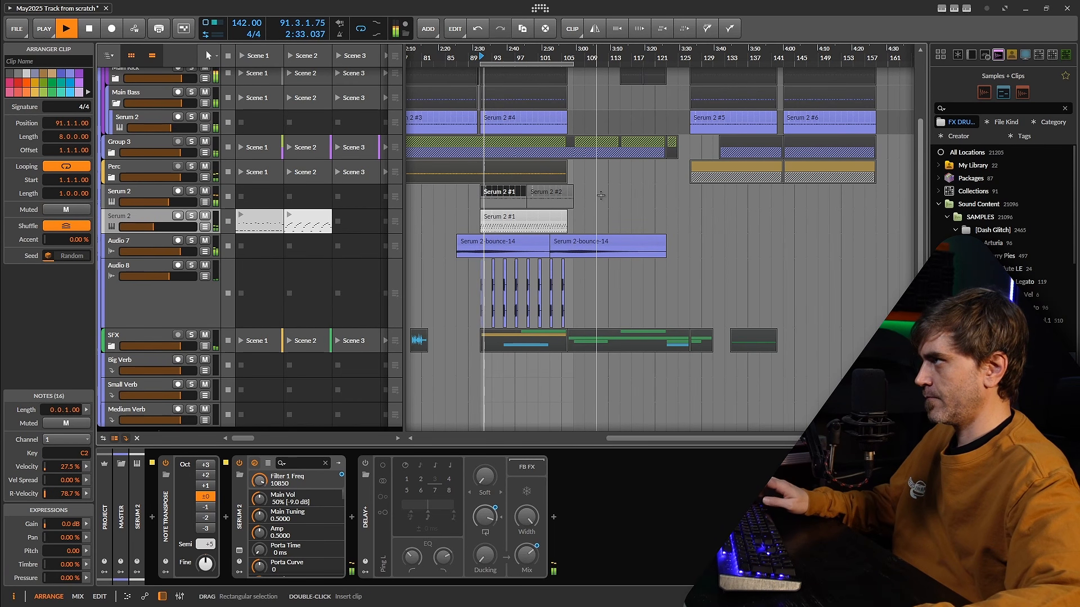
key("space")
left_click_drag(598, 193, 793, 195)
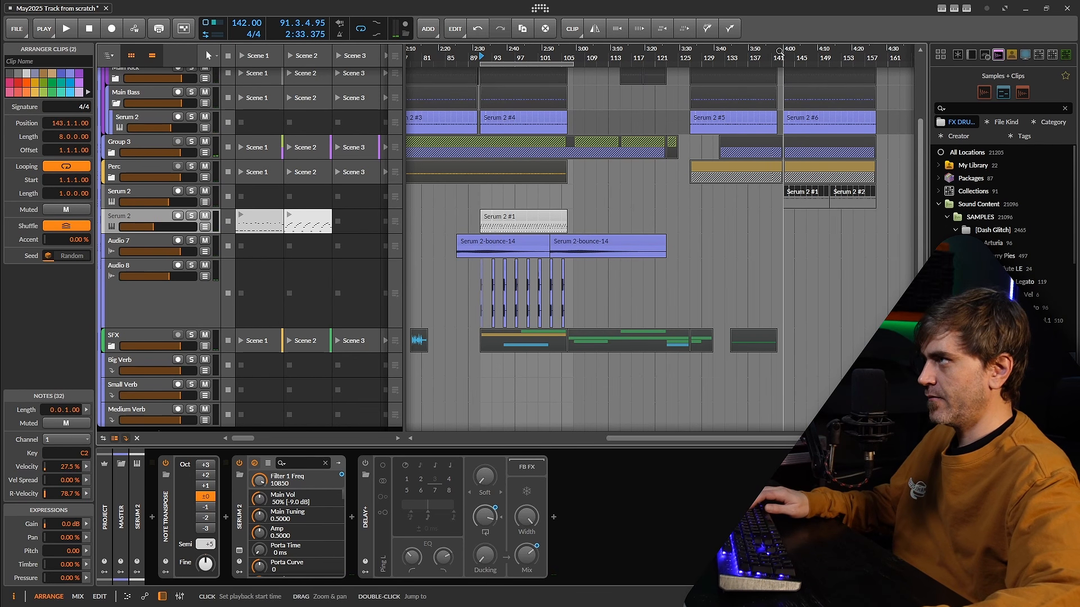
key("space")
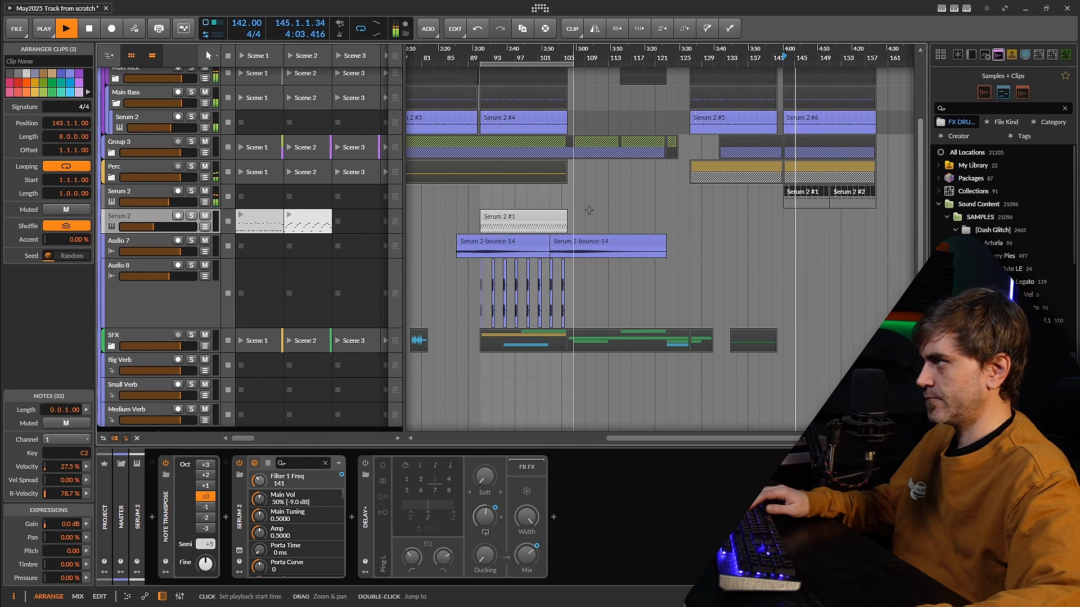
Step: Copy a Serum 2-bounce-14 clip on Audio 7 to bar 139 and play the section from bar 141
left_click_drag(580, 252, 786, 251)
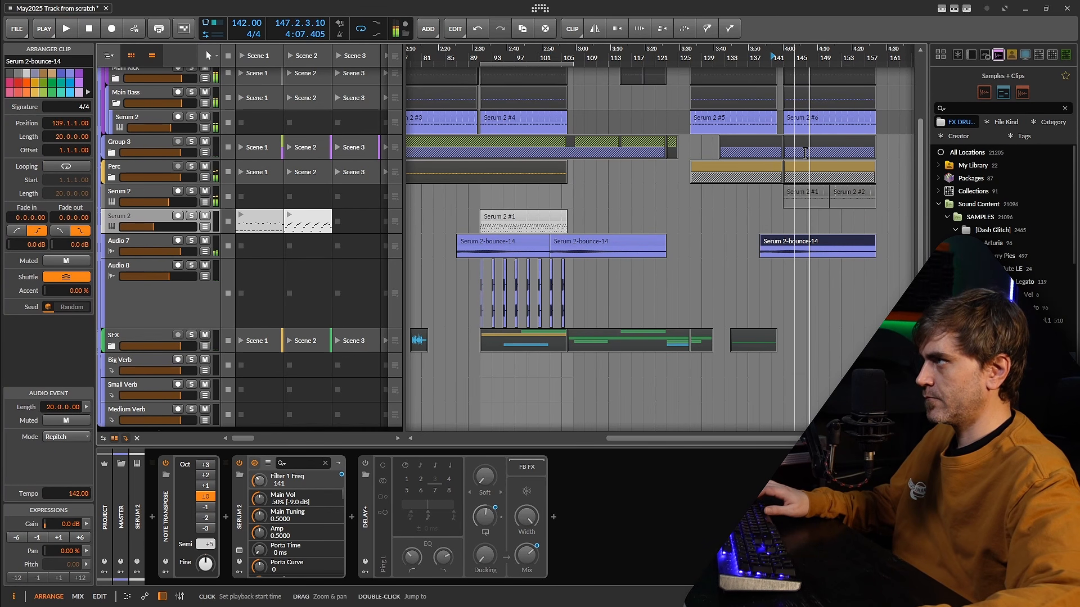
key("space")
scroll(791, 243, "up", 4)
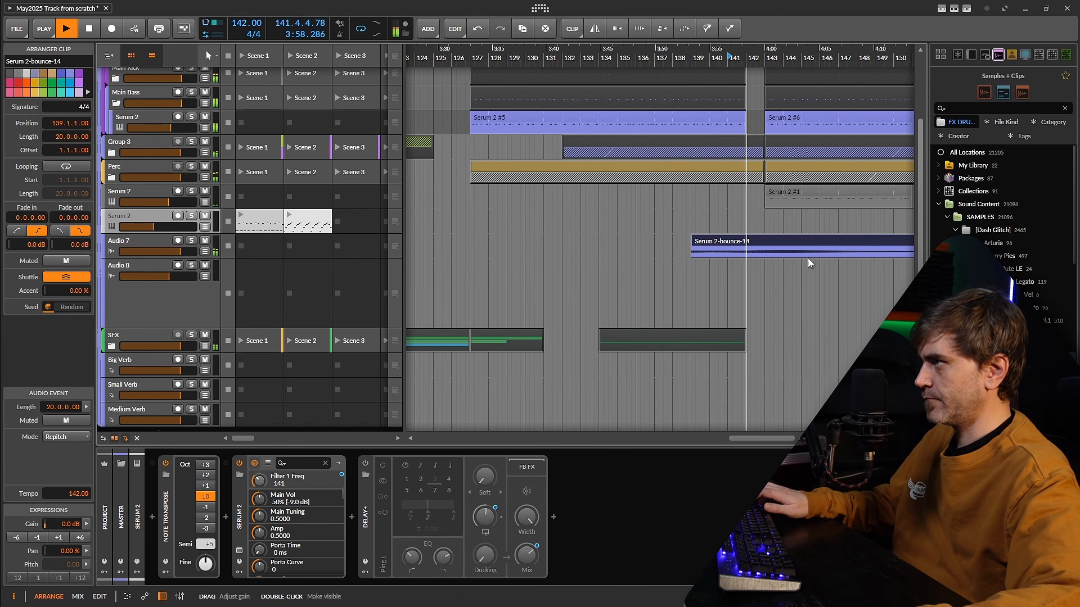
Step: Copy the selected Serum 2 track's arranger clip from bar 91 to bar 127 and start playback near bar 135
scroll(788, 267, "down", 6)
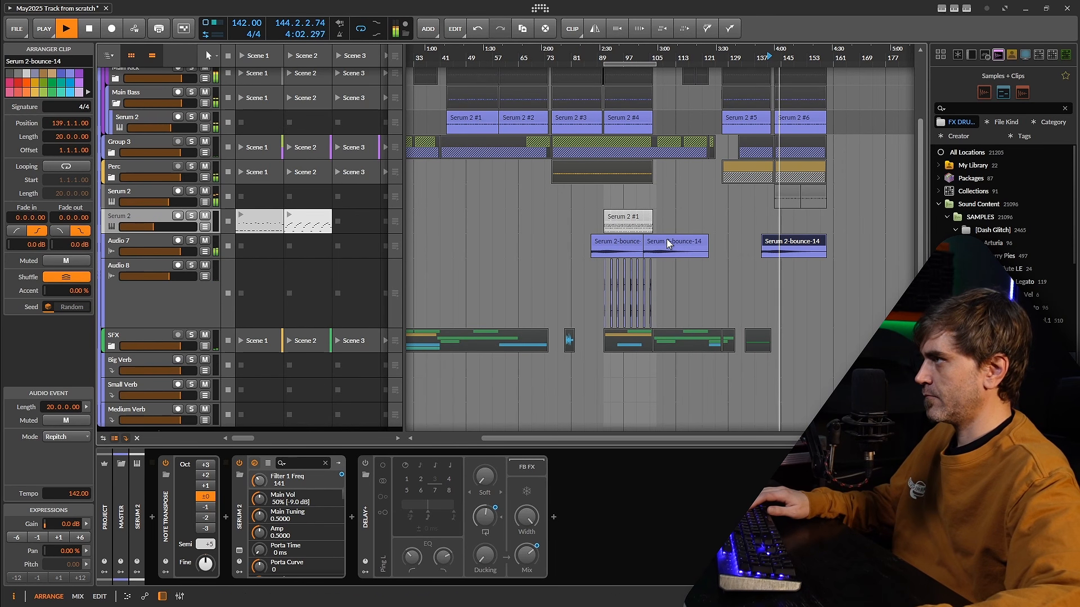
left_click_drag(714, 255, 675, 256)
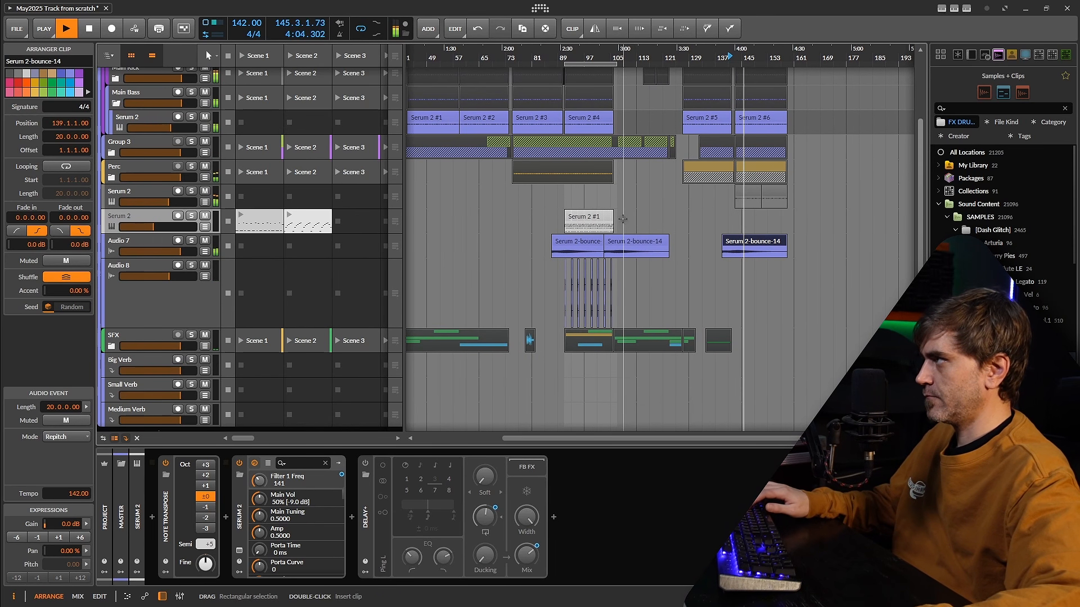
scroll(623, 218, "up", 3)
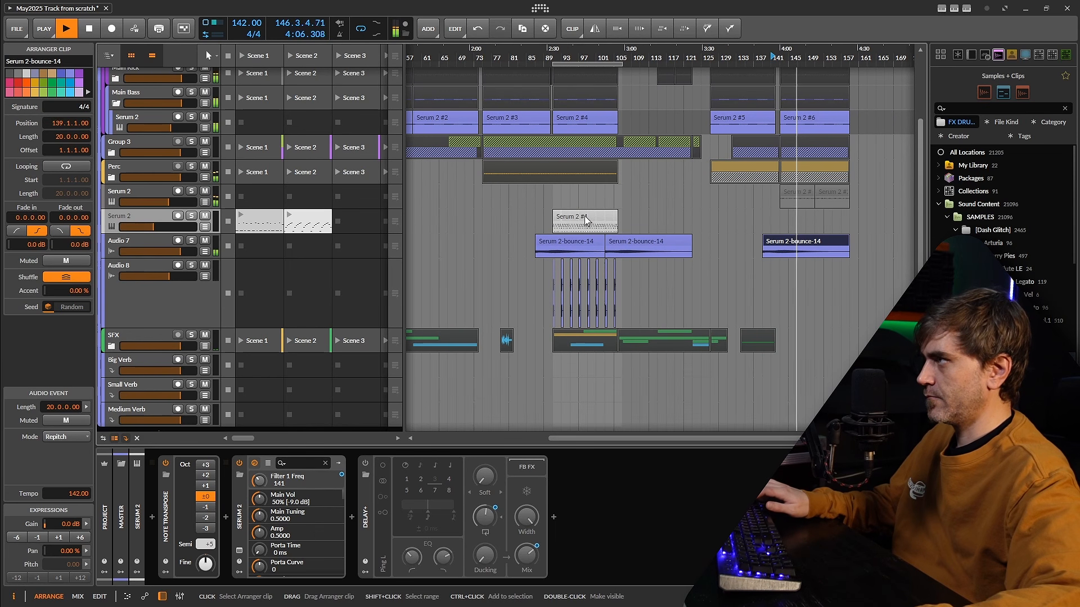
left_click_drag(585, 220, 745, 225)
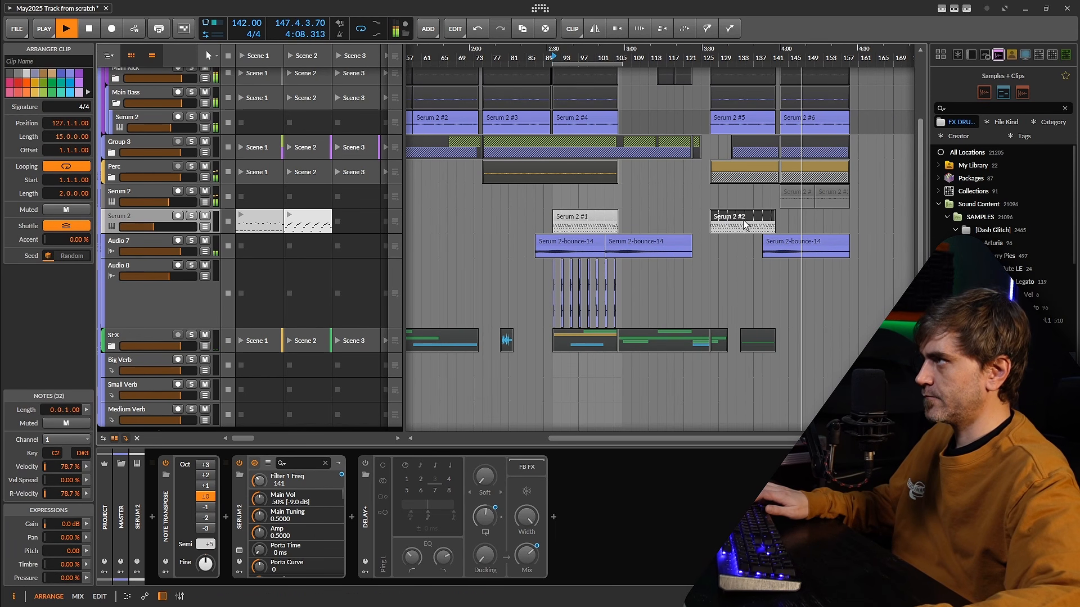
scroll(740, 219, "up", 8)
scroll(740, 219, "down", 6)
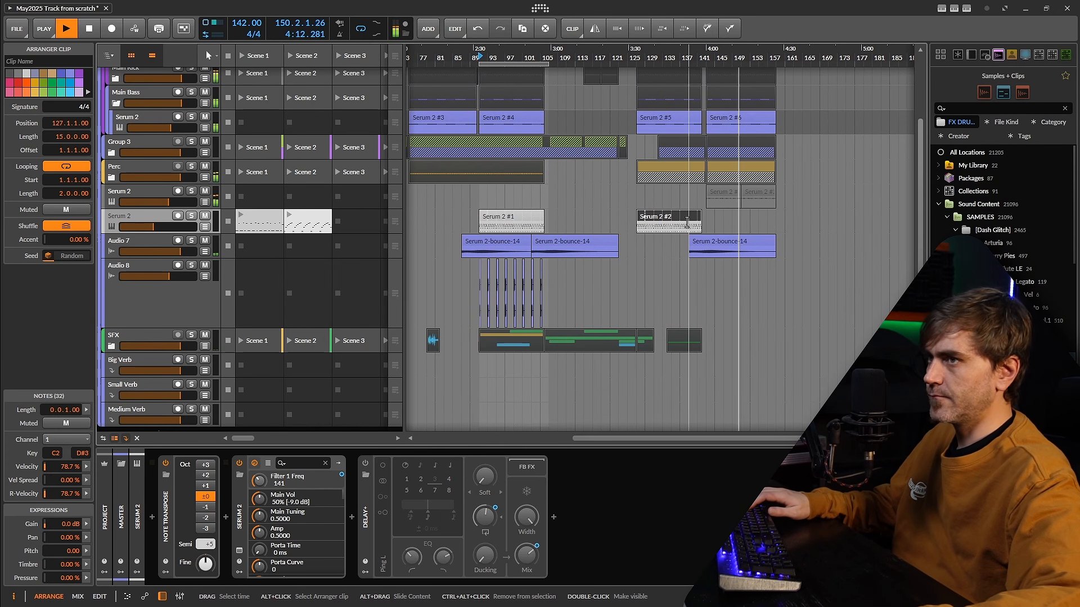
scroll(697, 215, "up", 2)
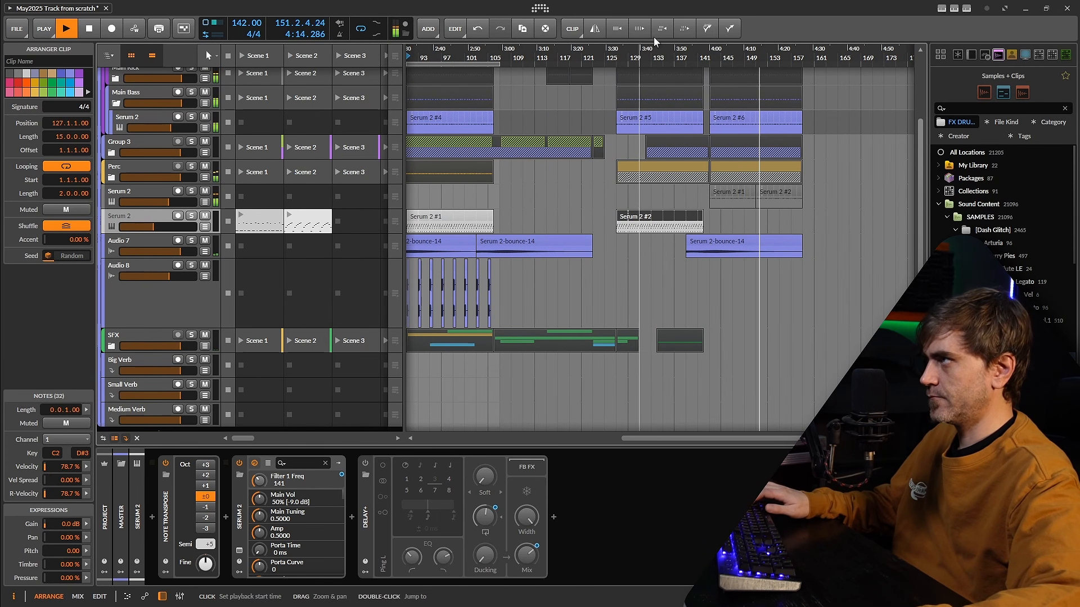
left_click(670, 52)
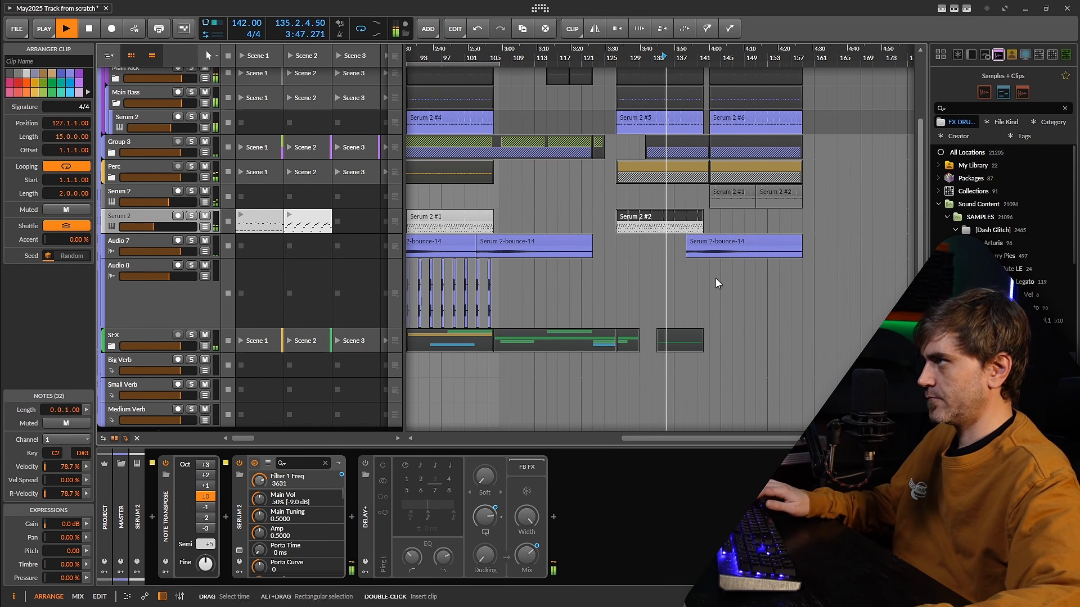
Step: Collapse the Killa group so its child tracks are hidden in the arranger
scroll(716, 278, "down", 3)
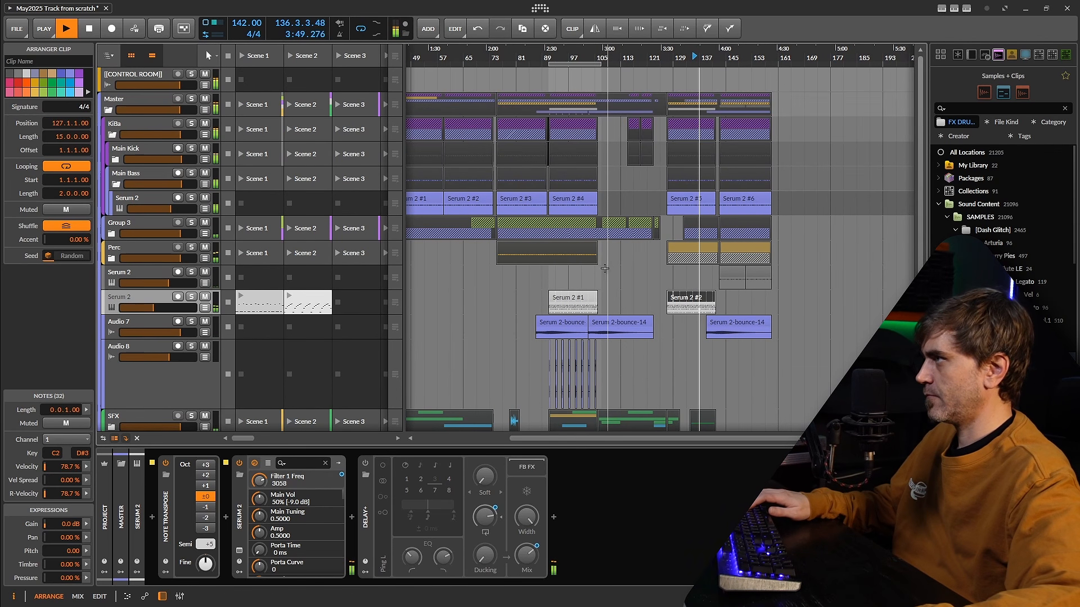
scroll(562, 248, "up", 3)
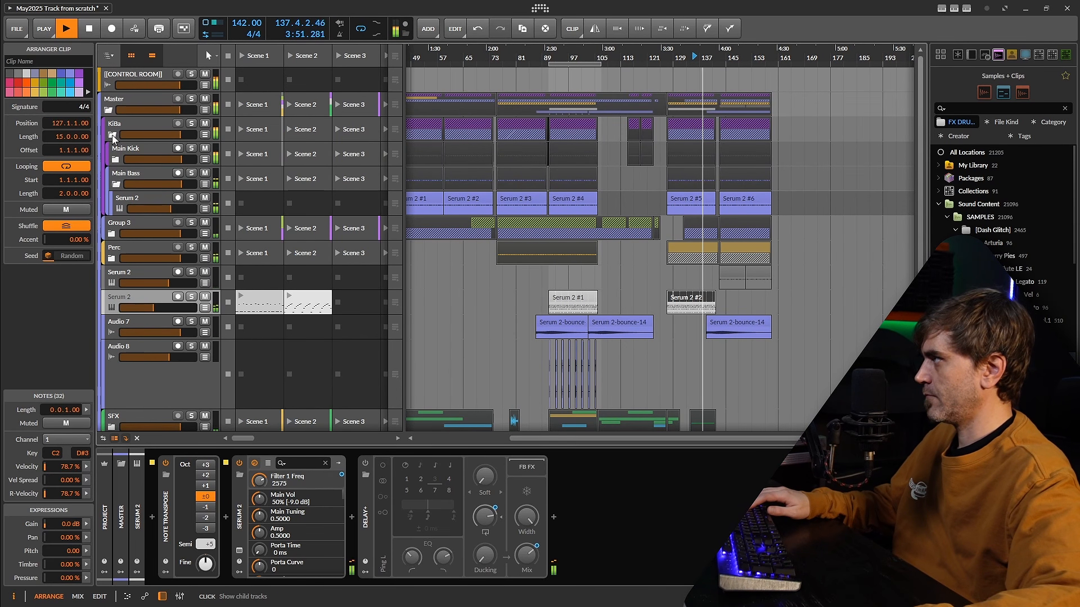
left_click(112, 136)
Step: Listen through the final section and examine how the copied lead clips line up with the other tracks
scroll(546, 278, "up", 6)
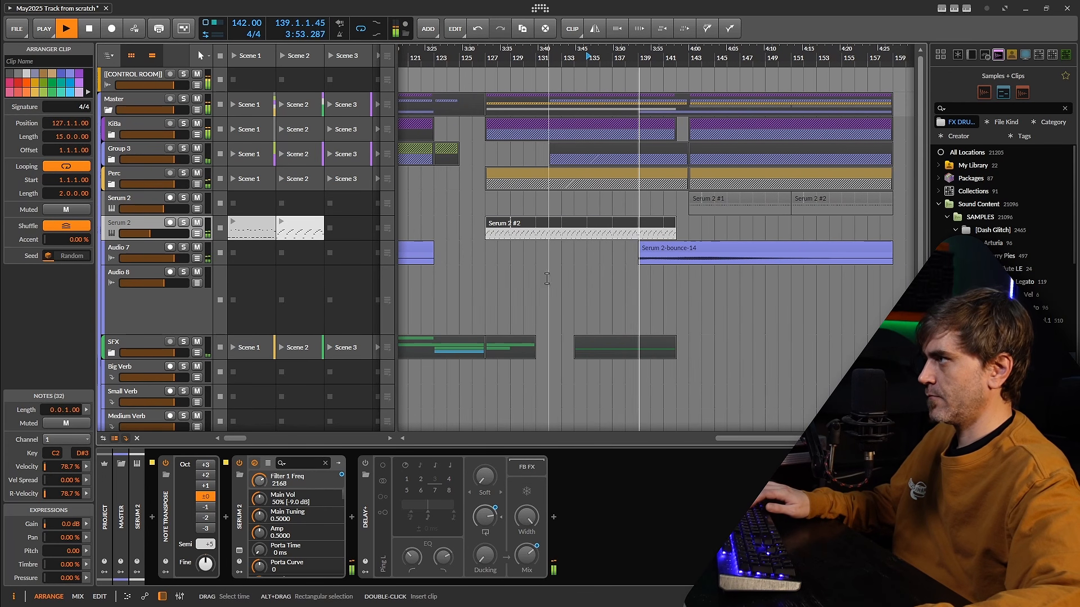
scroll(573, 281, "right", 4)
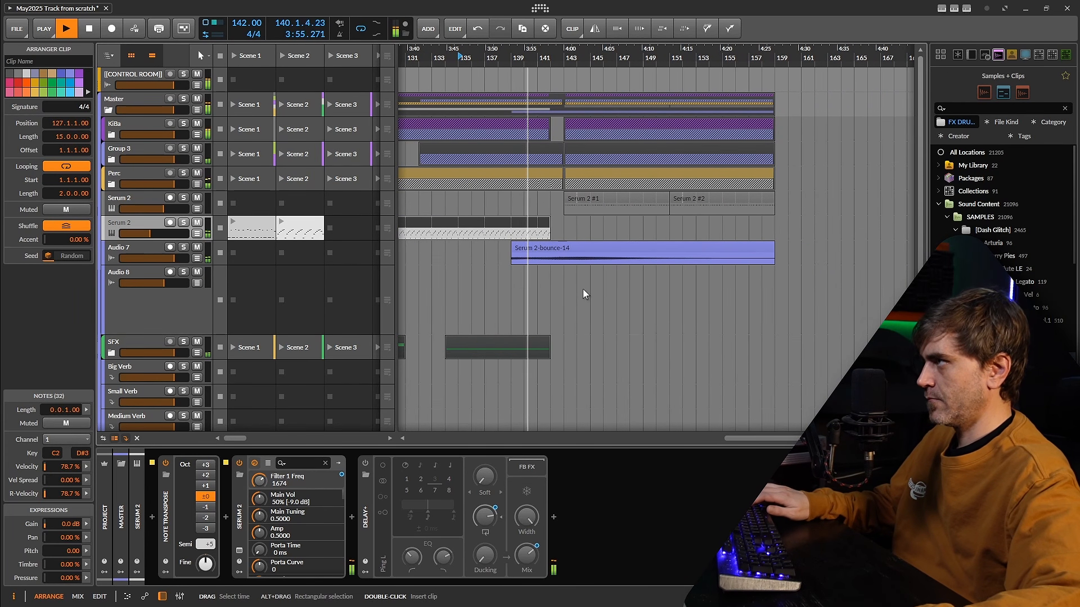
scroll(583, 288, "down", 4)
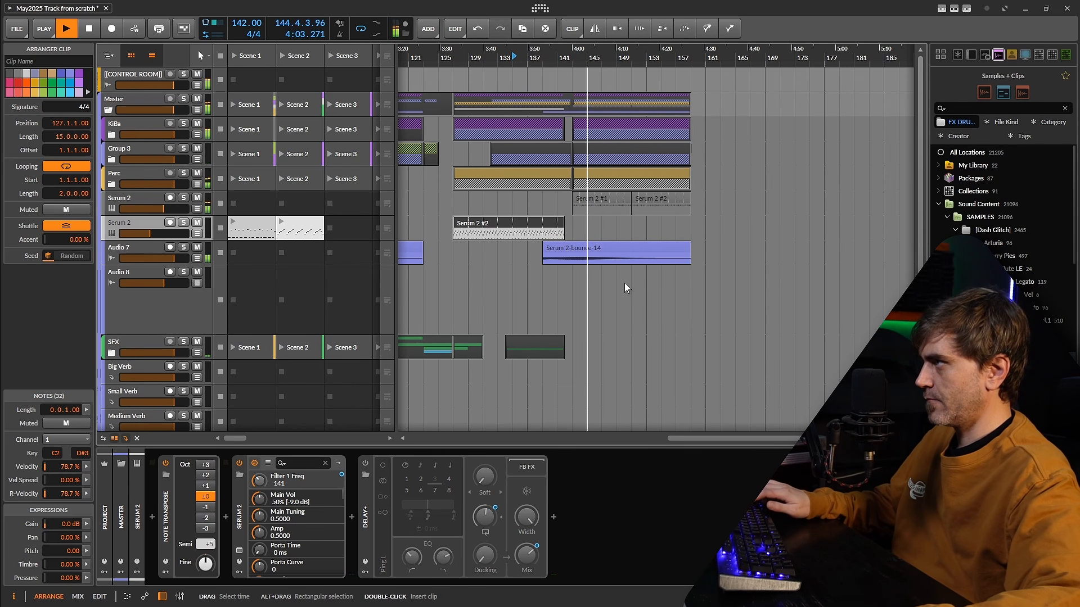
left_click_drag(626, 284, 730, 284)
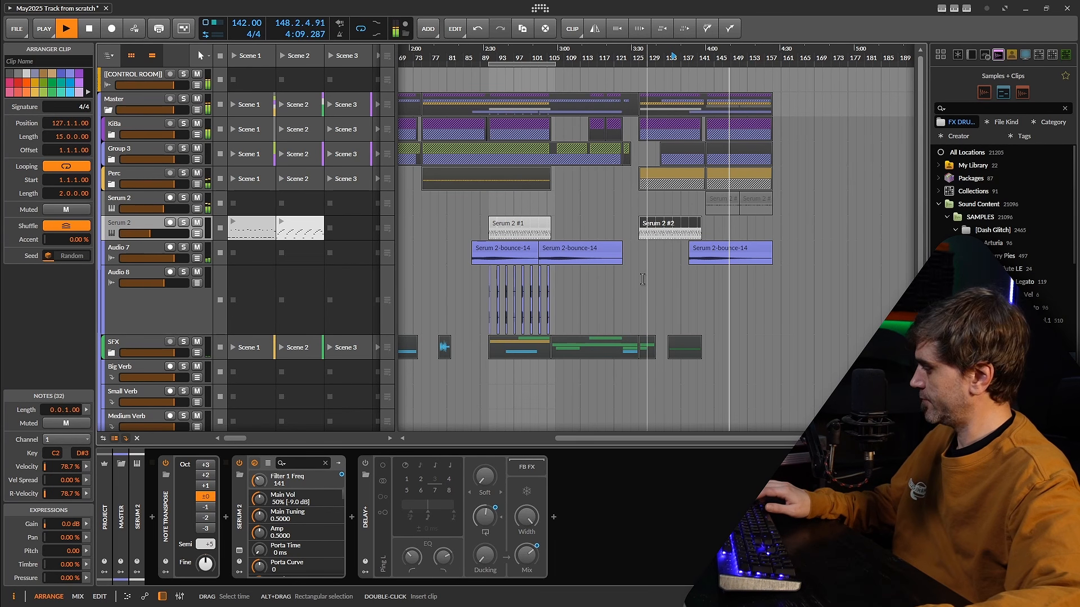
left_click_drag(637, 281, 574, 281)
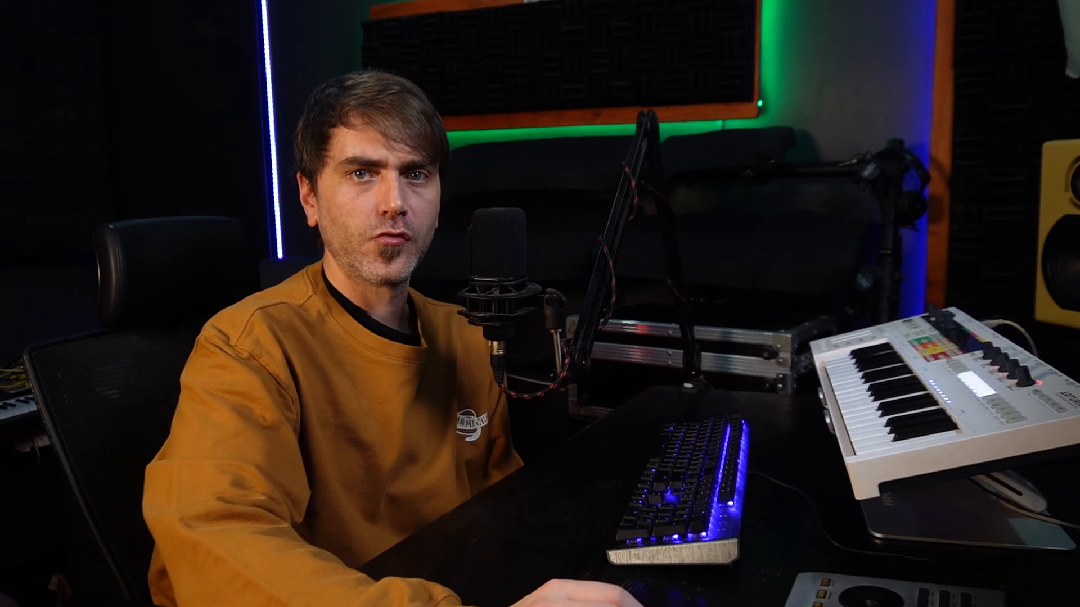